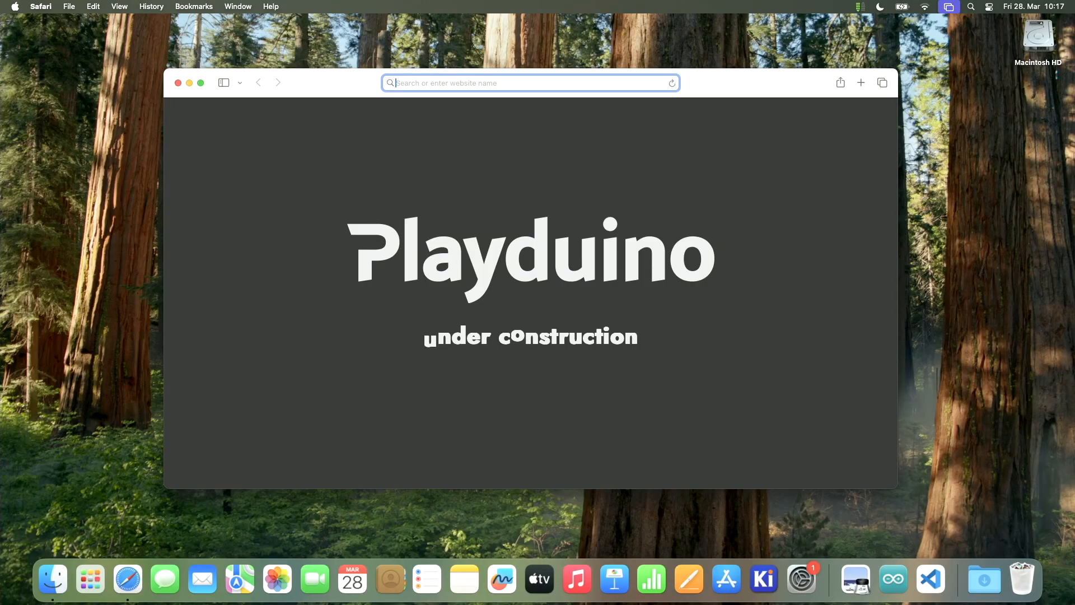
{"action": "type", "text": "kicad"}
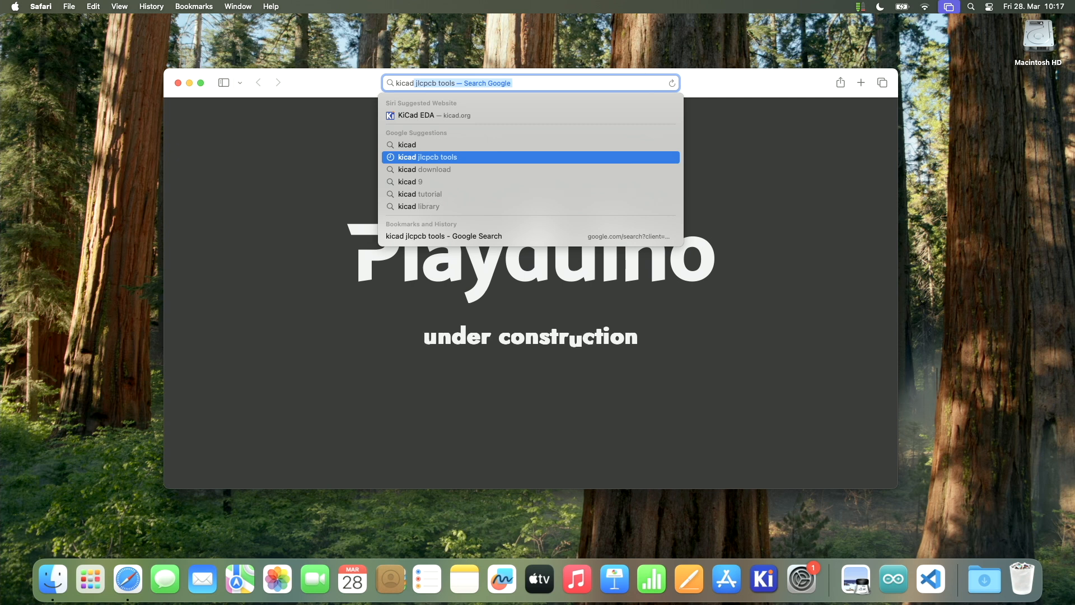
Search for kicad jlcpcb tools and land on the Bouni repo's README installation section.
{"action": "key", "text": "Return"}
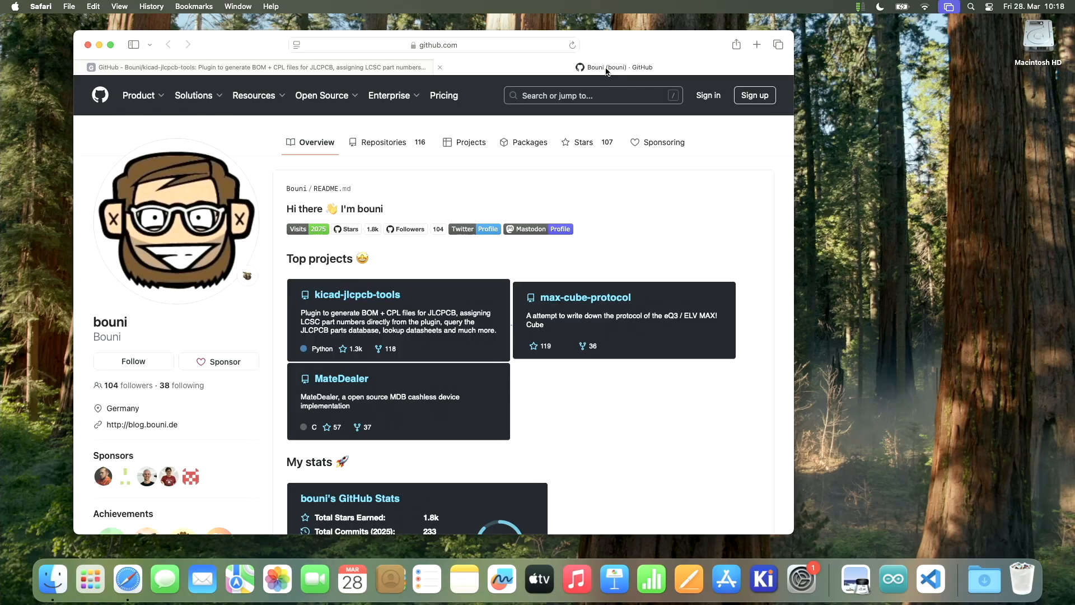
{"action": "left_click", "coordinate": [403, 66]}
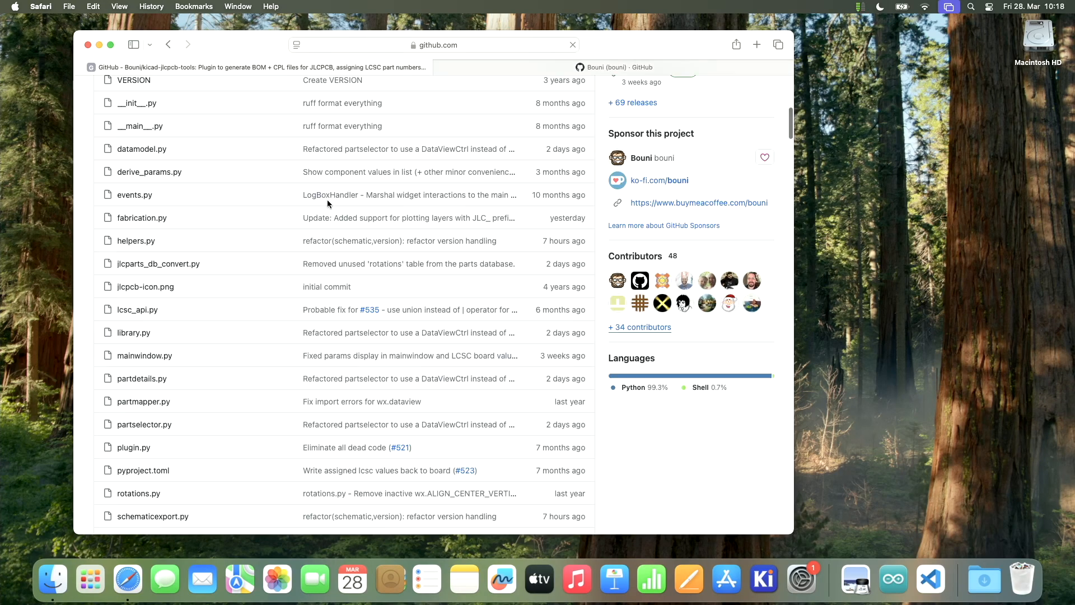
{"action": "scroll", "coordinate": [327, 200], "scroll_direction": "down", "scroll_amount": 2}
{"action": "scroll", "coordinate": [570, 218], "scroll_direction": "down", "scroll_amount": 2}
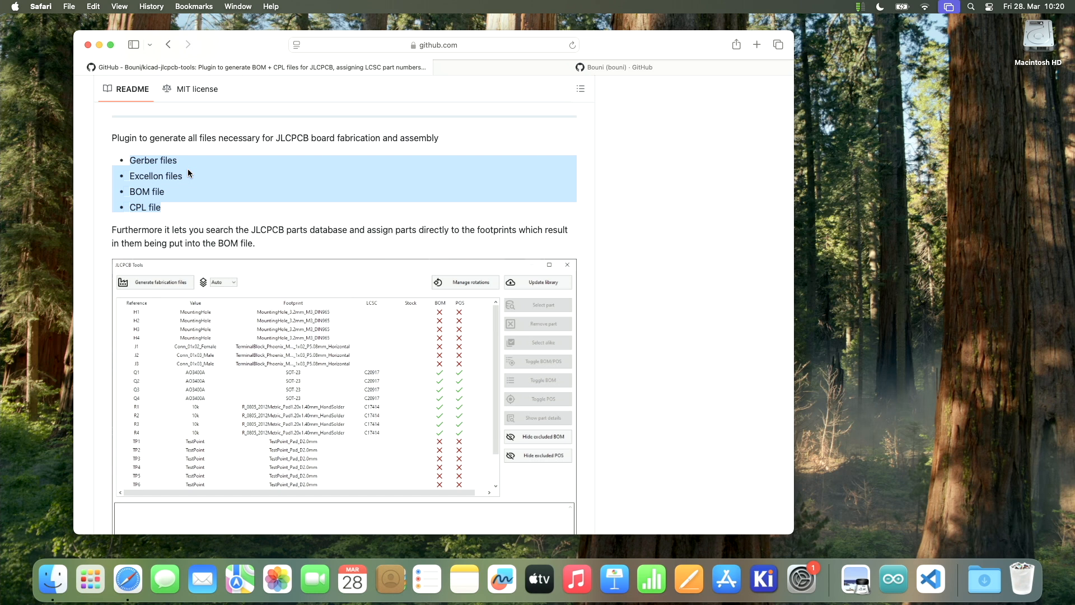
{"action": "left_click", "coordinate": [189, 210]}
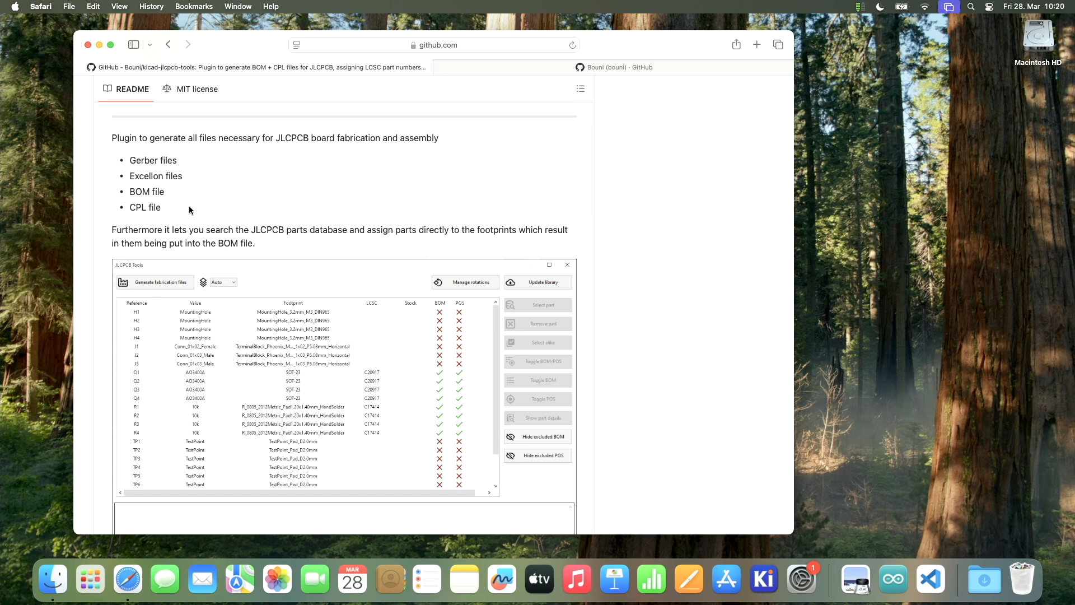
{"action": "scroll", "coordinate": [189, 211], "scroll_direction": "down", "scroll_amount": 1}
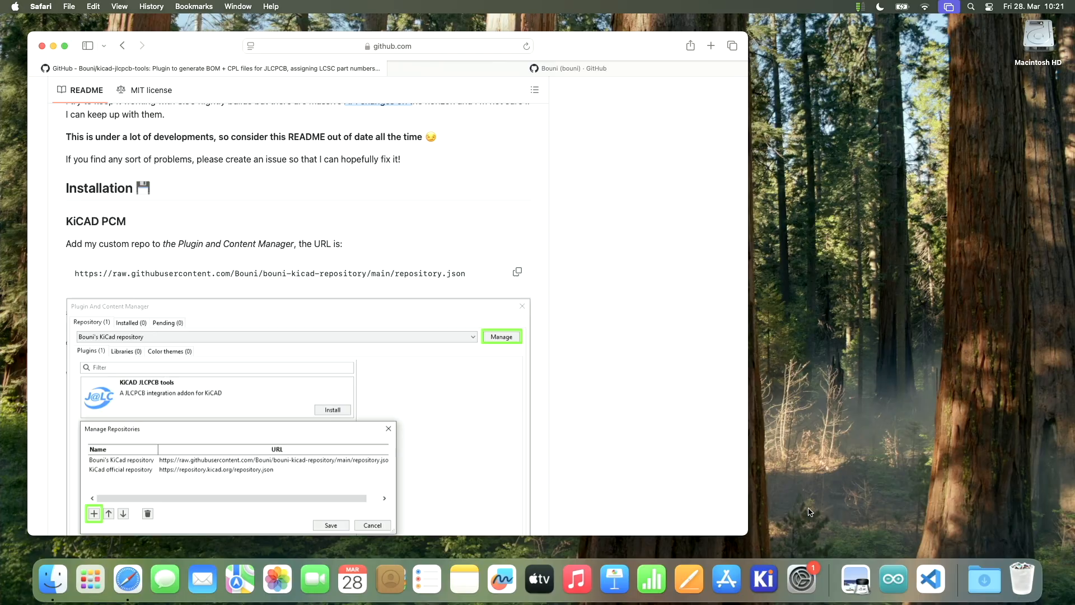
Launch KiCad, bring up the Plugin and Content Manager on the official repository and filter by 'jlc'.
{"action": "left_click", "coordinate": [762, 580]}
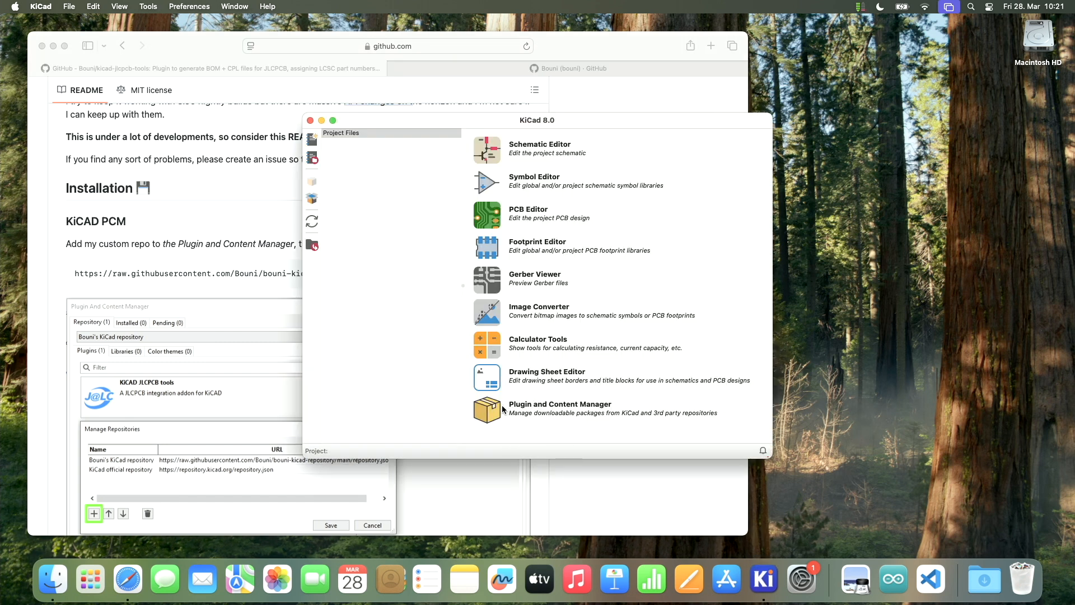
{"action": "left_click", "coordinate": [472, 411]}
{"action": "left_click", "coordinate": [565, 202]}
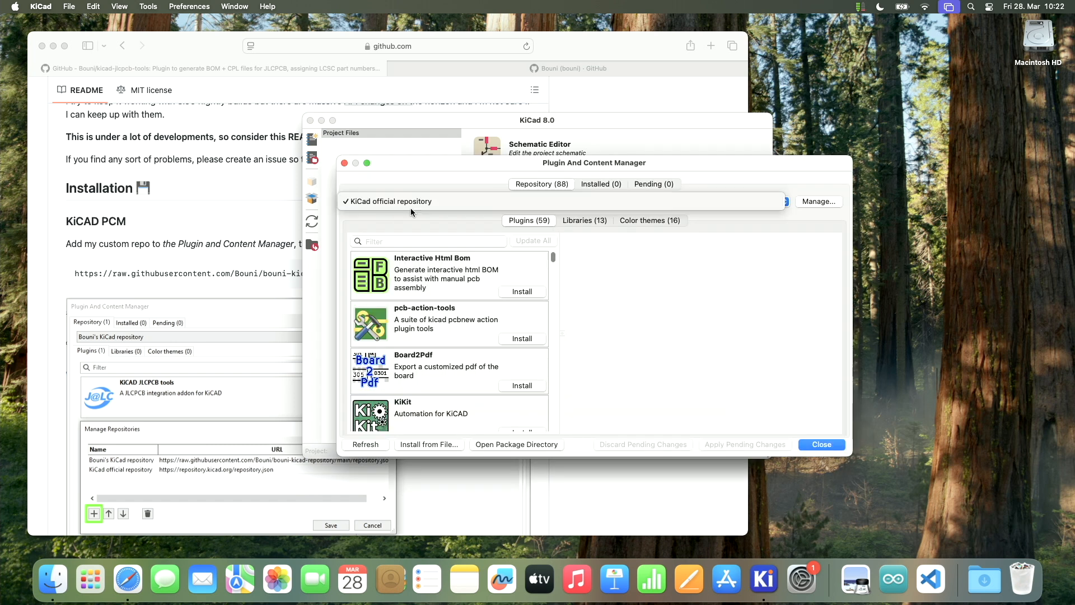
{"action": "left_click", "coordinate": [453, 205]}
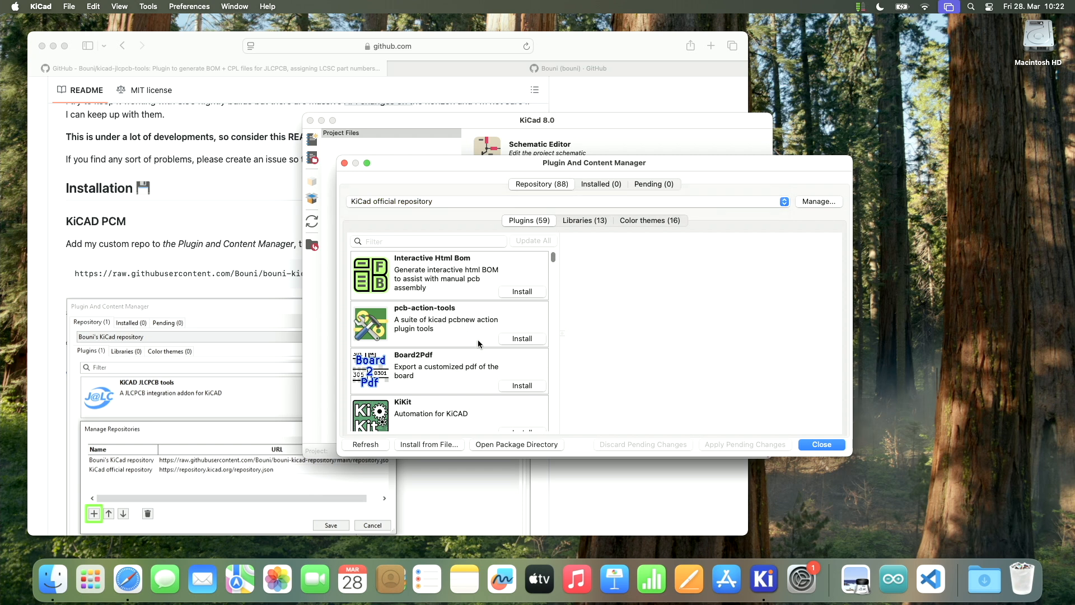
{"action": "scroll", "coordinate": [493, 333], "scroll_direction": "down", "scroll_amount": 3}
{"action": "scroll", "coordinate": [492, 333], "scroll_direction": "down", "scroll_amount": 5}
{"action": "scroll", "coordinate": [493, 332], "scroll_direction": "down", "scroll_amount": 5}
{"action": "scroll", "coordinate": [492, 332], "scroll_direction": "down", "scroll_amount": 3}
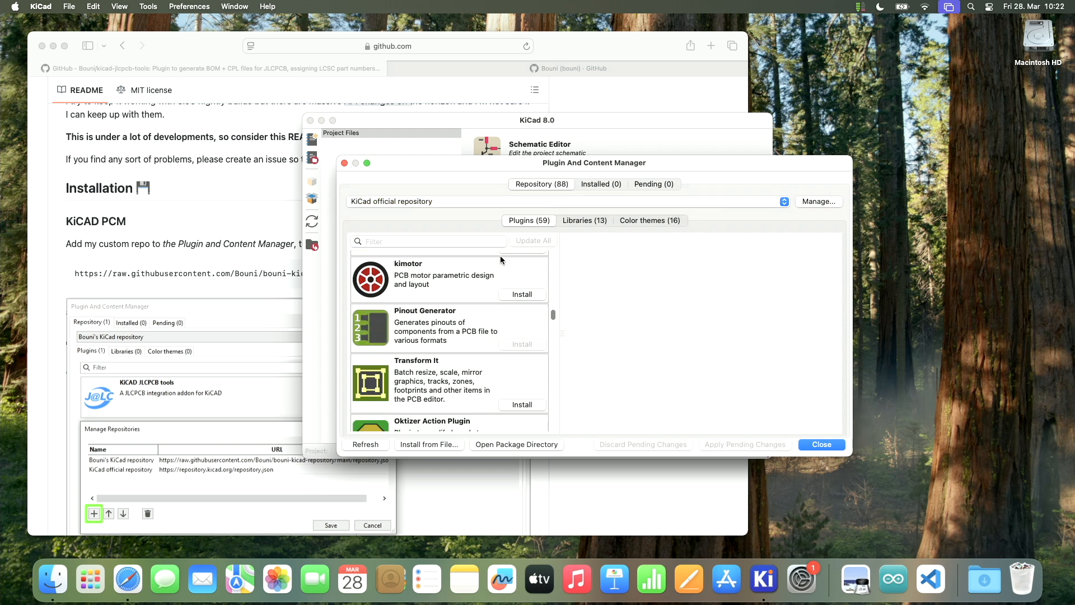
{"action": "scroll", "coordinate": [500, 256], "scroll_direction": "up", "scroll_amount": 5}
{"action": "scroll", "coordinate": [499, 256], "scroll_direction": "up", "scroll_amount": 3}
{"action": "left_click", "coordinate": [437, 241]}
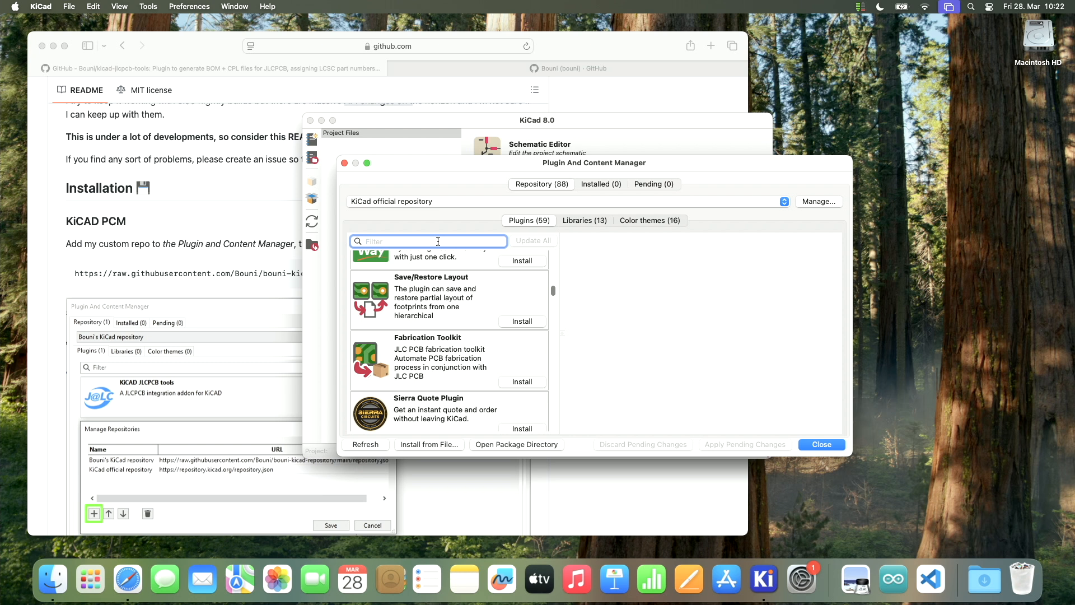
{"action": "type", "text": "jlc"}
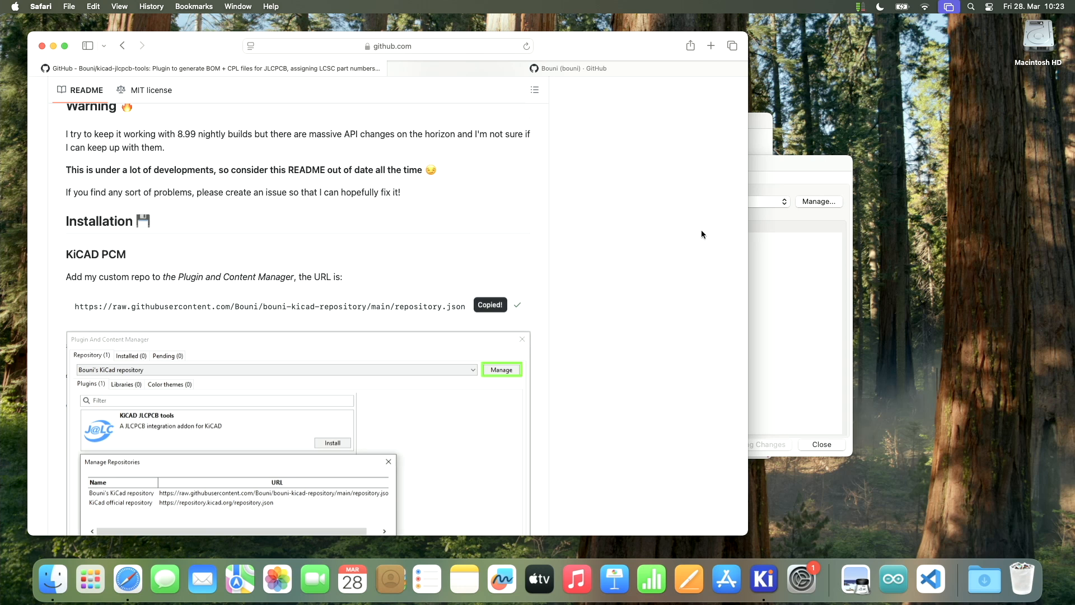
Add Bouni's repository URL to the plugin repository list and save it.
{"action": "left_click", "coordinate": [797, 169]}
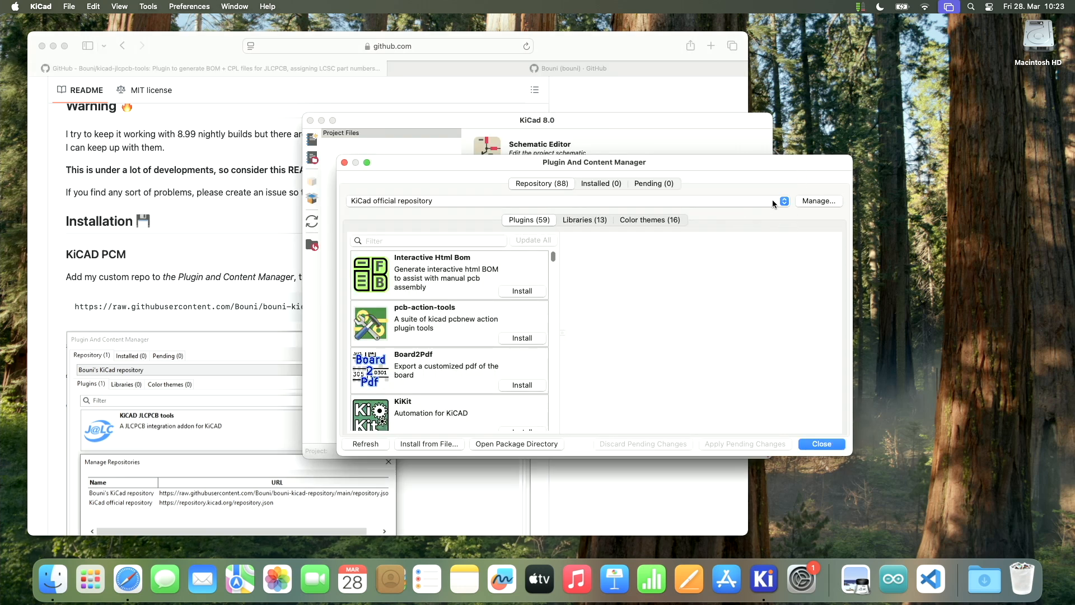
{"action": "left_click", "coordinate": [811, 202]}
{"action": "left_click", "coordinate": [435, 345]}
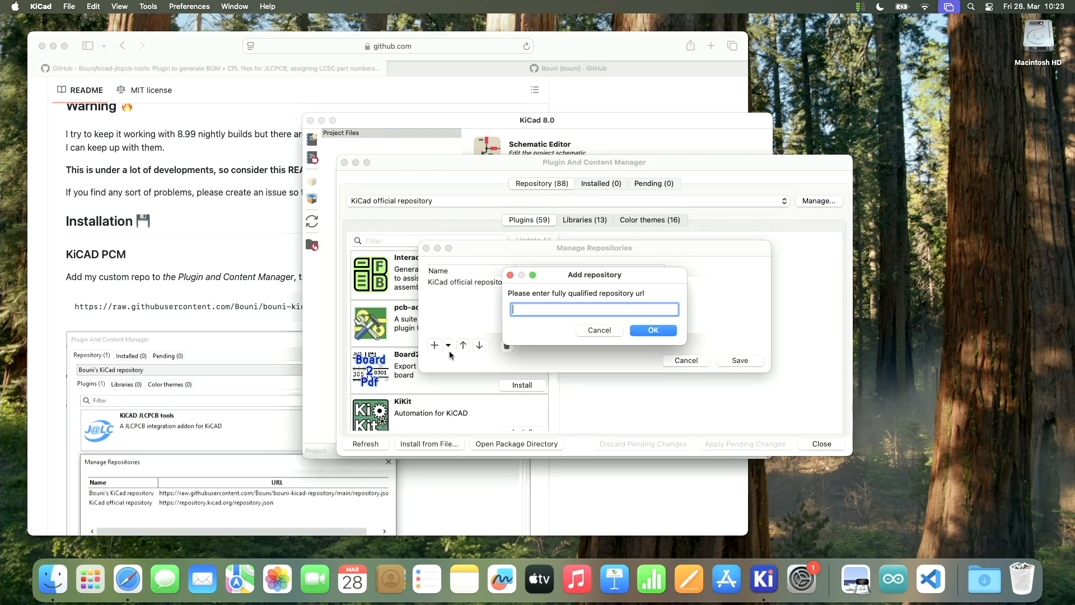
{"action": "left_click", "coordinate": [642, 329]}
{"action": "left_click", "coordinate": [725, 359]}
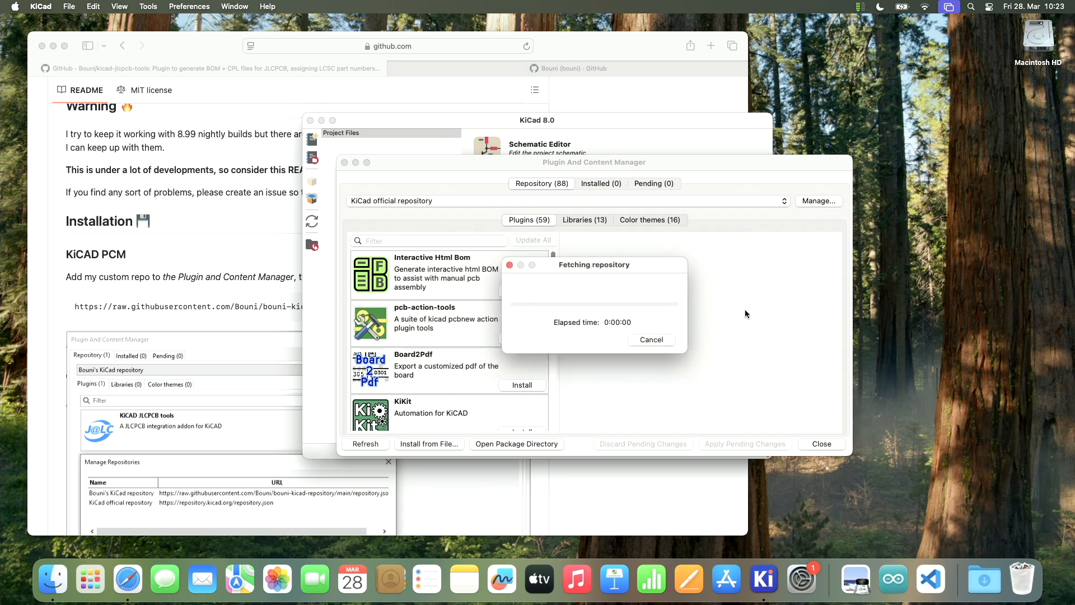
Switch to Bouni's KiCad repository and install the KiCAD JLCPCB tools plugin.
{"action": "left_click", "coordinate": [563, 202]}
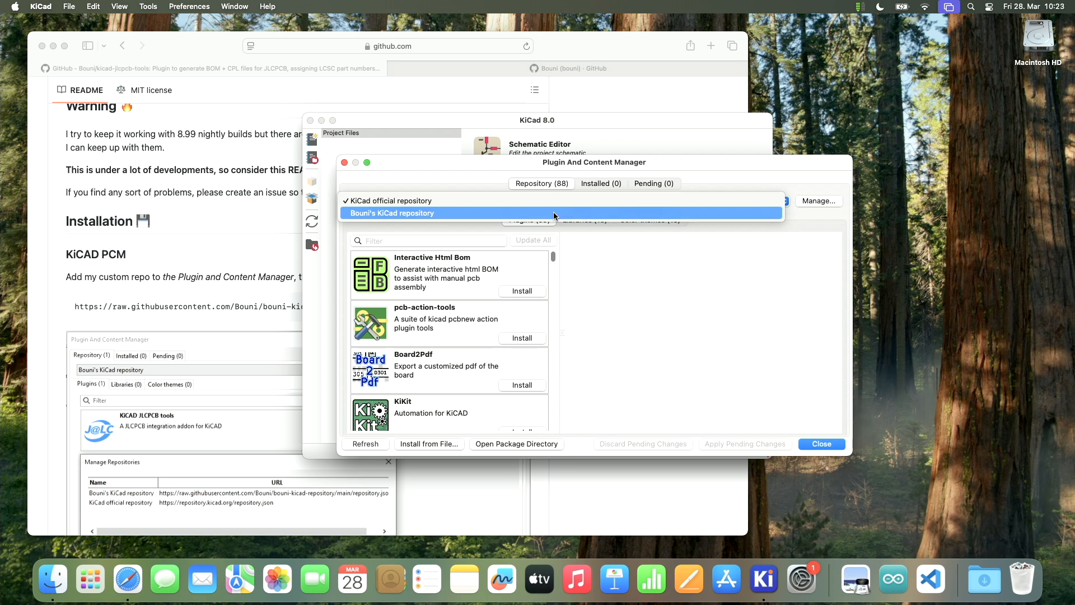
{"action": "left_click", "coordinate": [554, 213]}
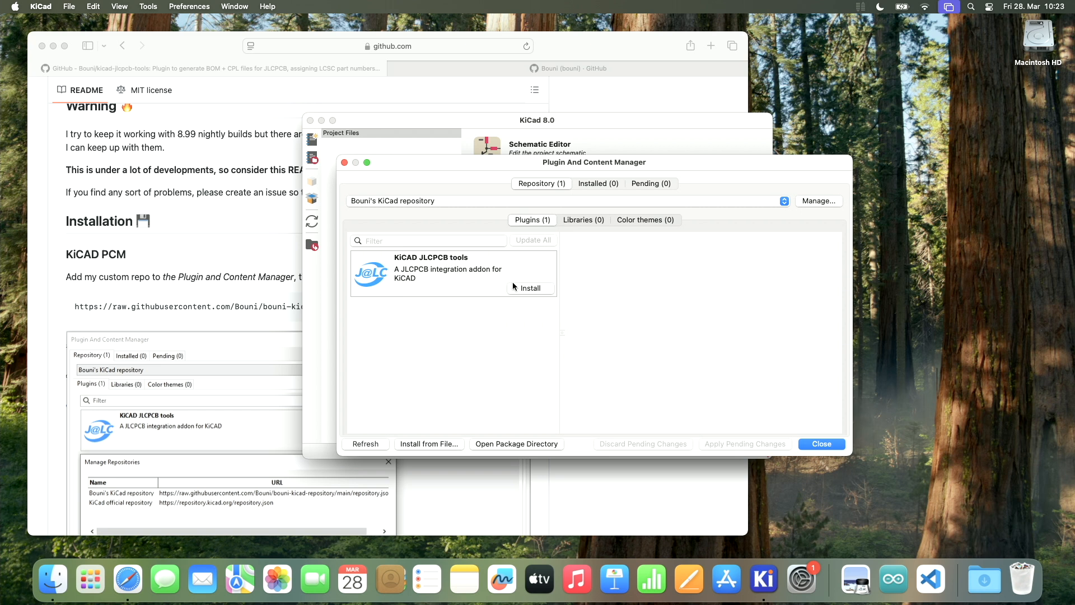
{"action": "left_click", "coordinate": [519, 287]}
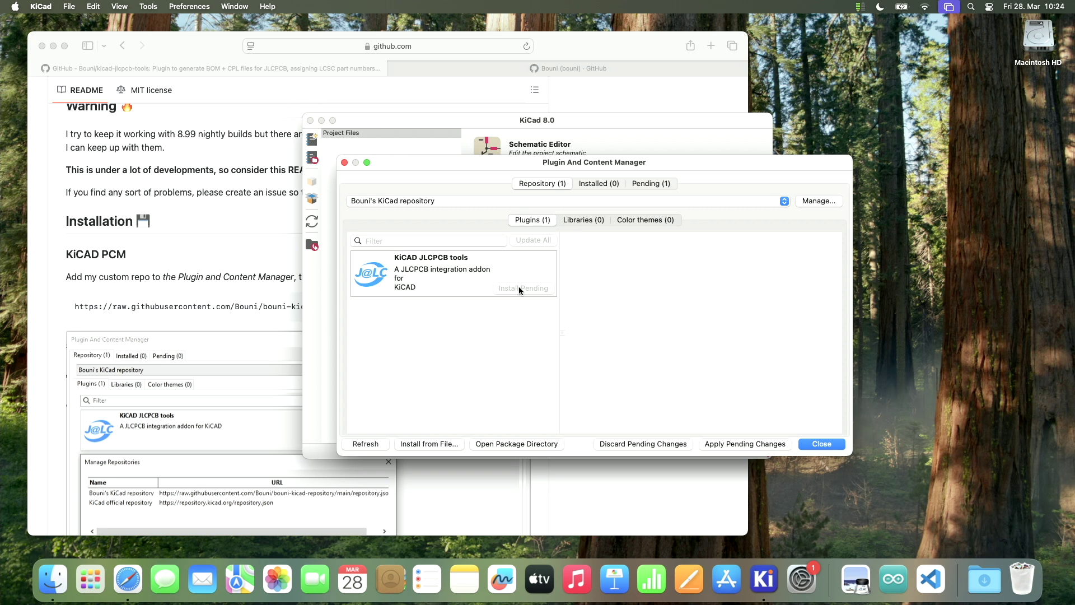
{"action": "left_click", "coordinate": [722, 444]}
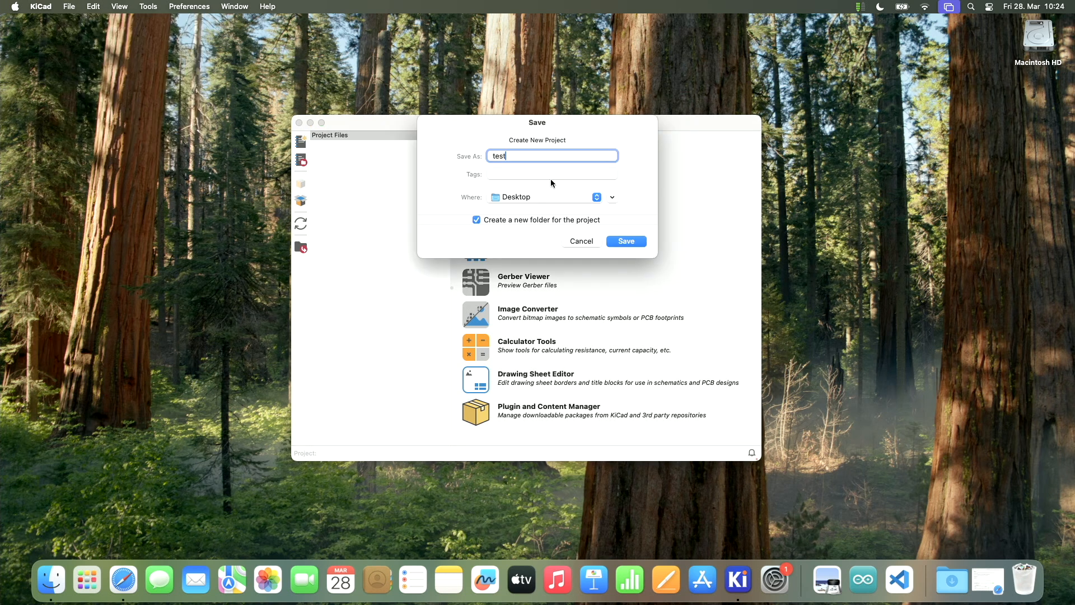
Create the 'test' project and enter its schematic, accepting the default symbol library table.
{"action": "key", "text": "Return"}
{"action": "double_click", "coordinate": [369, 168]}
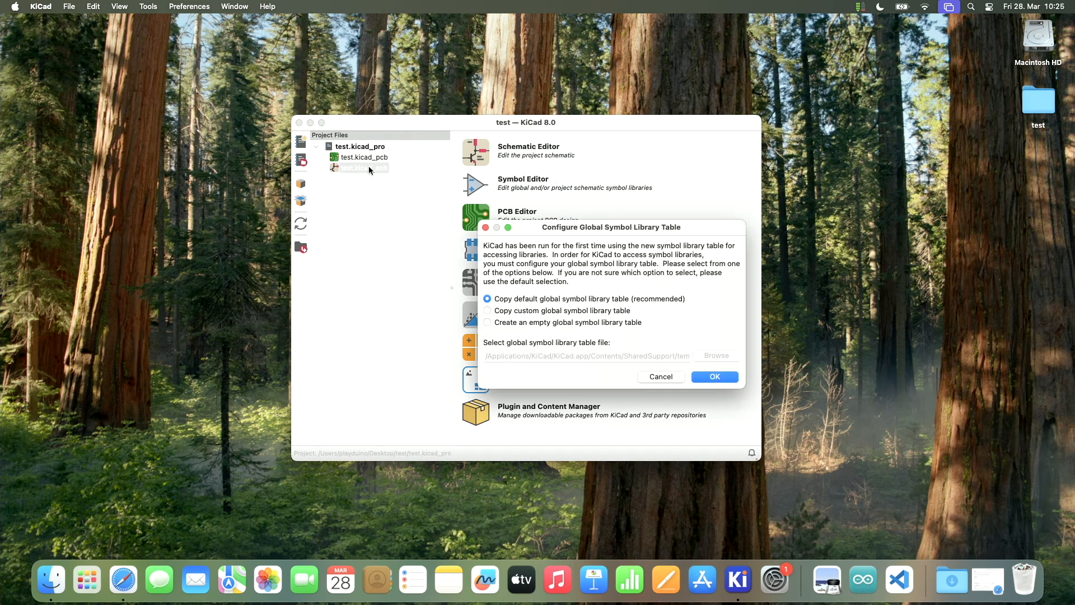
{"action": "key", "text": "Return"}
{"action": "left_click", "coordinate": [1065, 101]}
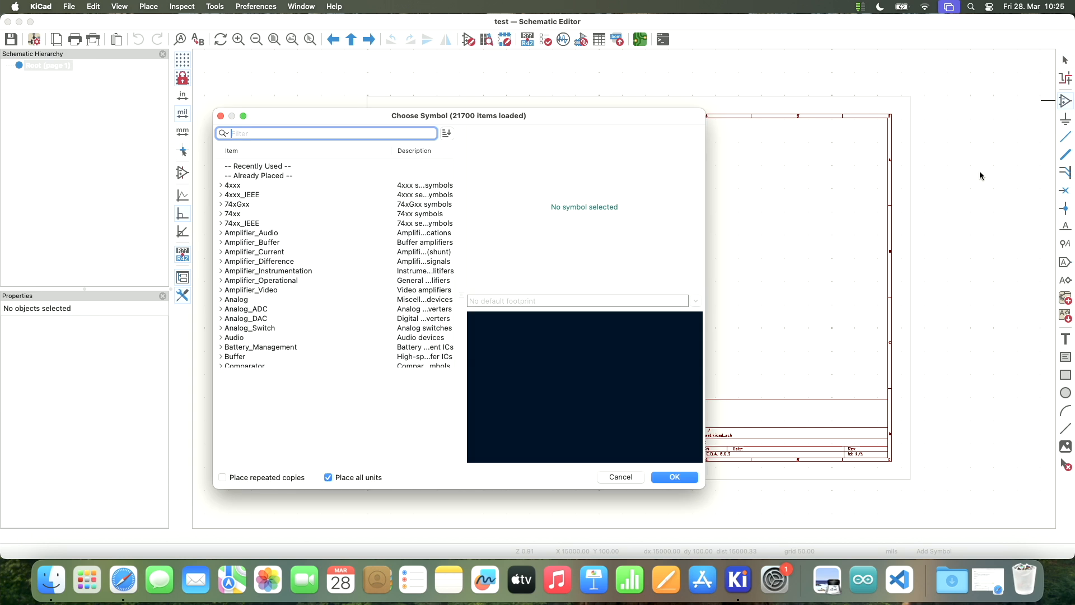
{"action": "type", "text": "r"}
Place resistors R1, R2 and unpolarized capacitor C1 side by side on the schematic.
{"action": "key", "text": "Return"}
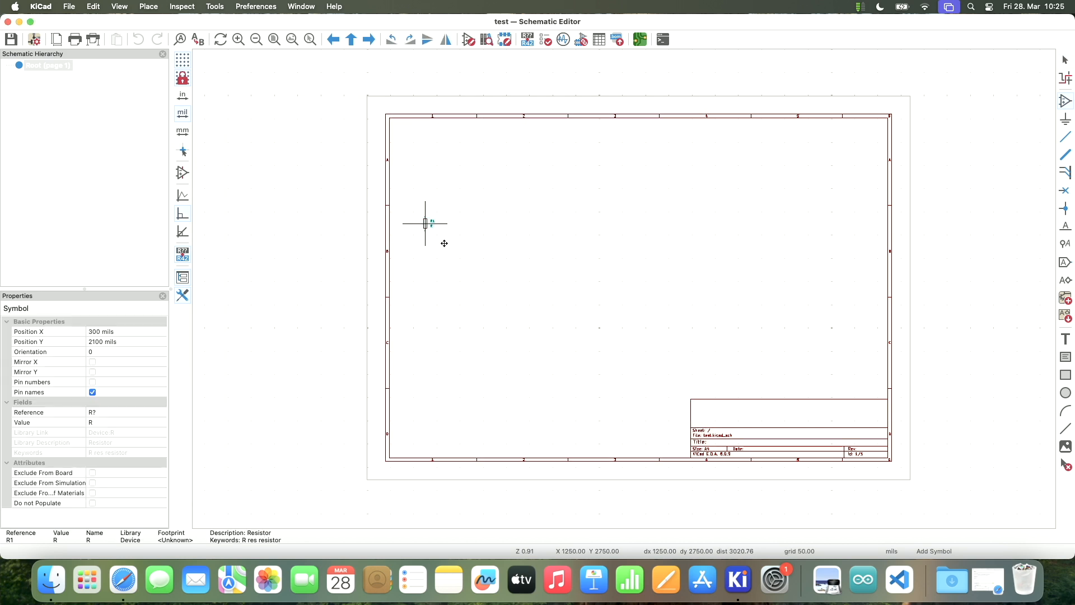
{"action": "scroll", "coordinate": [644, 221], "scroll_direction": "up", "scroll_amount": 5}
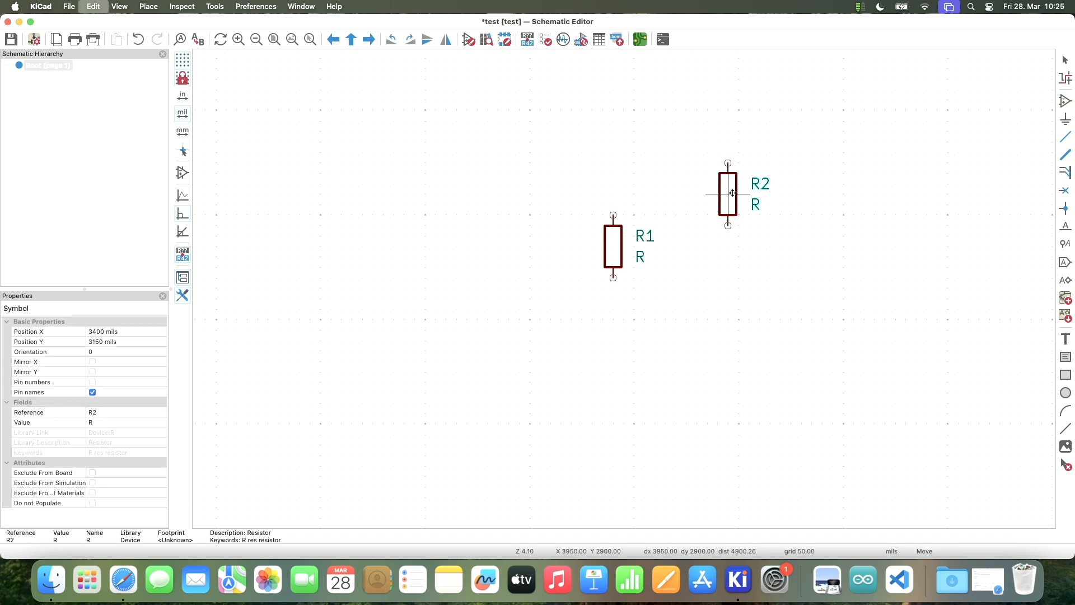
{"action": "left_click", "coordinate": [732, 244]}
{"action": "type", "text": "c"}
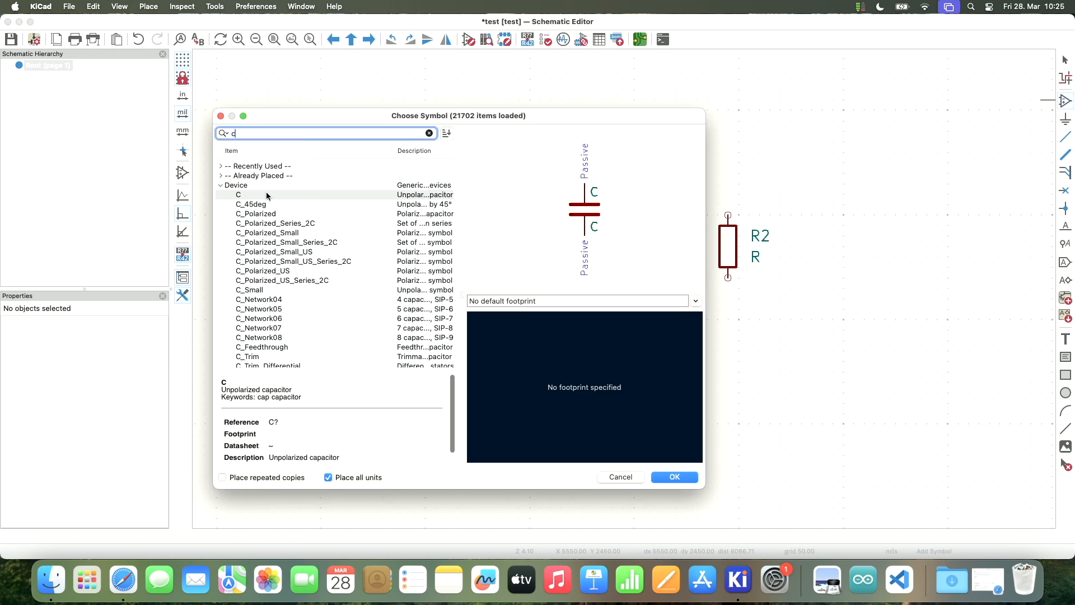
{"action": "double_click", "coordinate": [268, 196]}
{"action": "left_click", "coordinate": [864, 246]}
{"action": "key", "text": "Escape"}
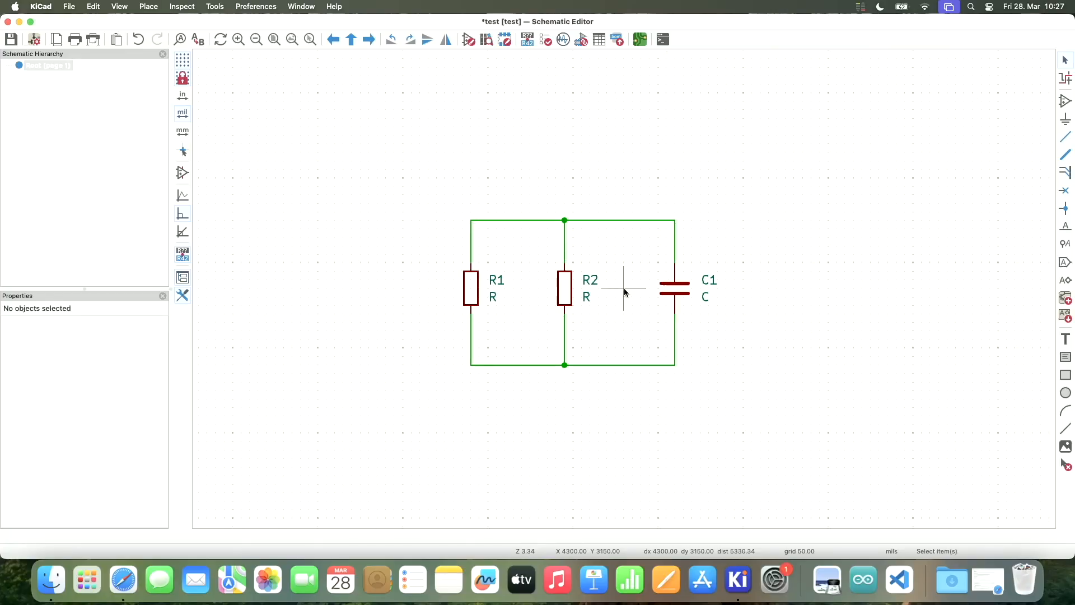
{"action": "scroll", "coordinate": [625, 288], "scroll_direction": "up", "scroll_amount": 2}
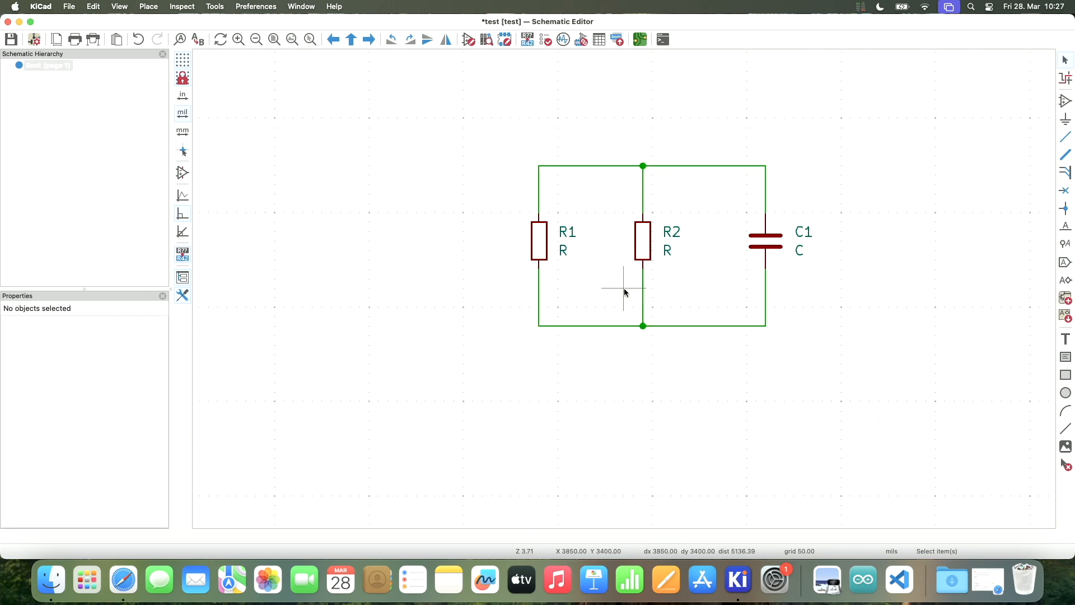
Set the pointing-device scroll gestures to trackpad defaults in Preferences.
{"action": "key", "text": "super+comma"}
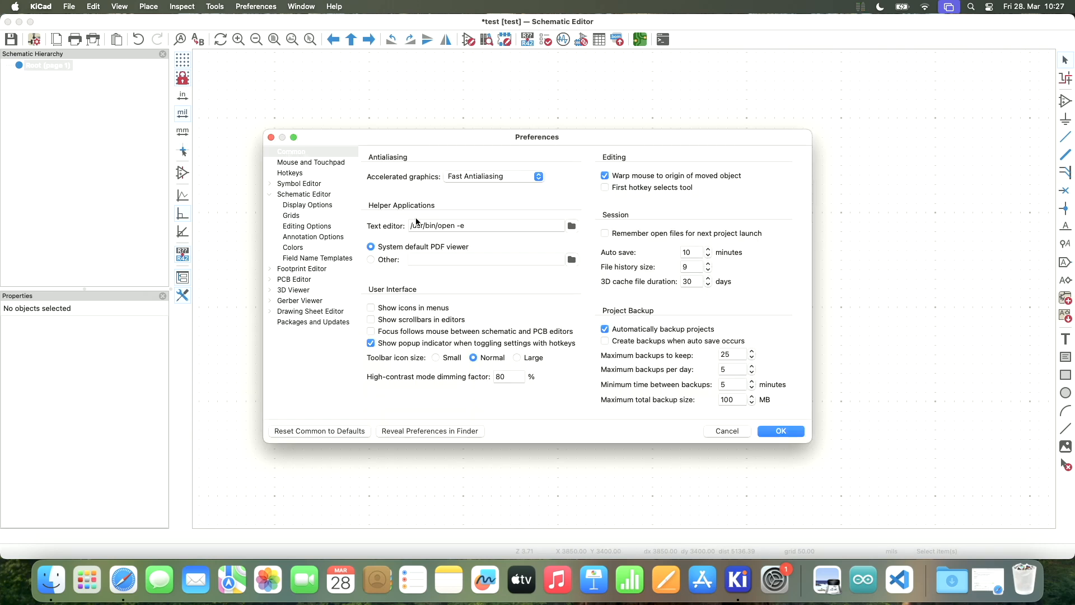
{"action": "left_click", "coordinate": [311, 162]}
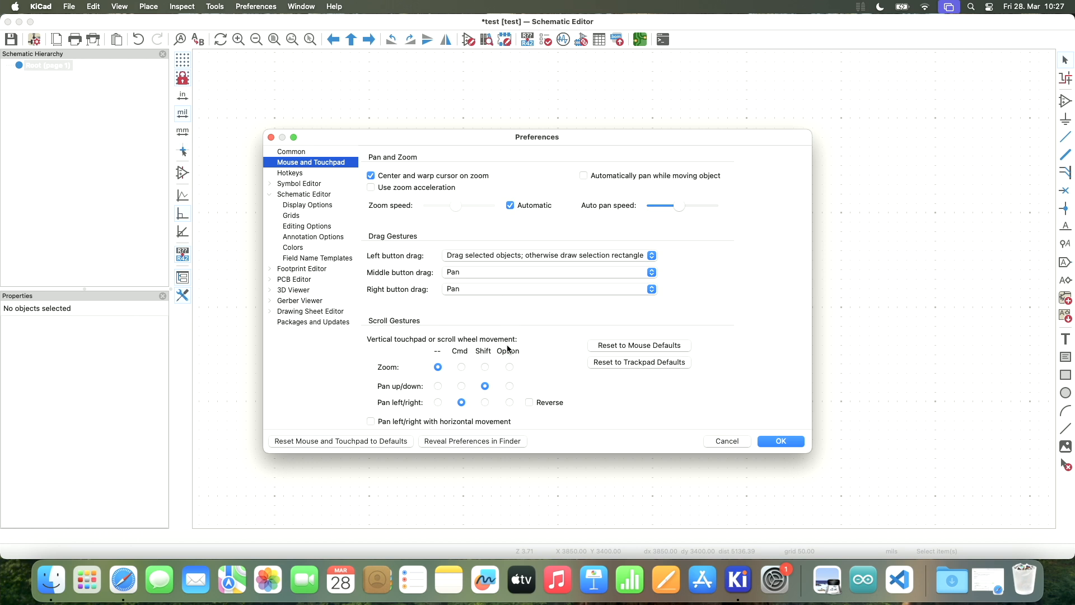
{"action": "left_click", "coordinate": [622, 362]}
{"action": "left_click", "coordinate": [781, 441]}
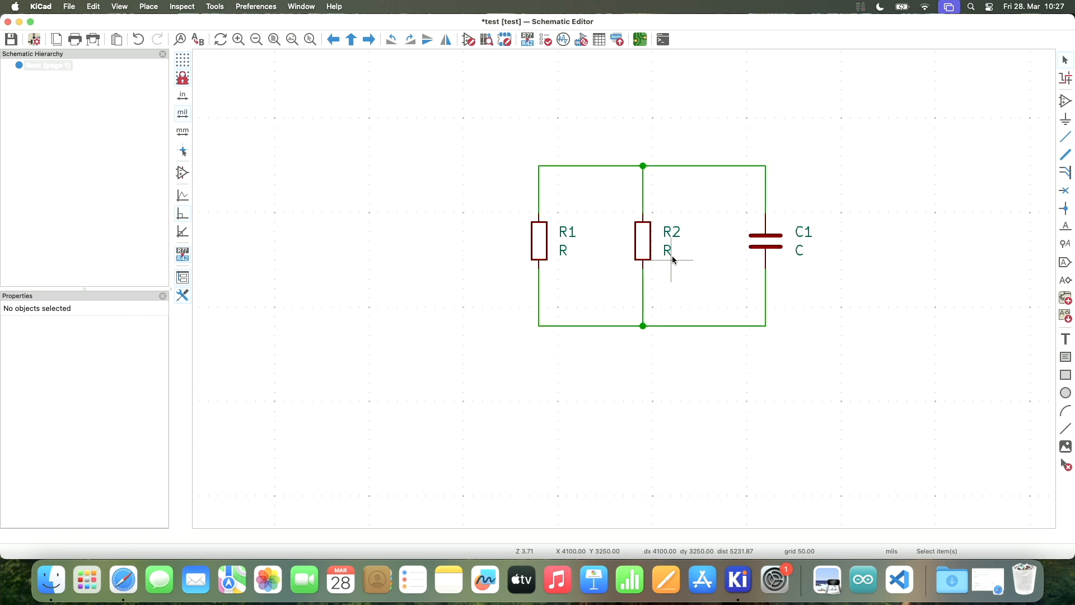
{"action": "scroll", "coordinate": [668, 259], "scroll_direction": "down", "scroll_amount": 1}
{"action": "scroll", "coordinate": [661, 257], "scroll_direction": "up", "scroll_amount": 2}
{"action": "scroll", "coordinate": [660, 256], "scroll_direction": "up", "scroll_amount": 1}
{"action": "scroll", "coordinate": [660, 255], "scroll_direction": "up", "scroll_amount": 2}
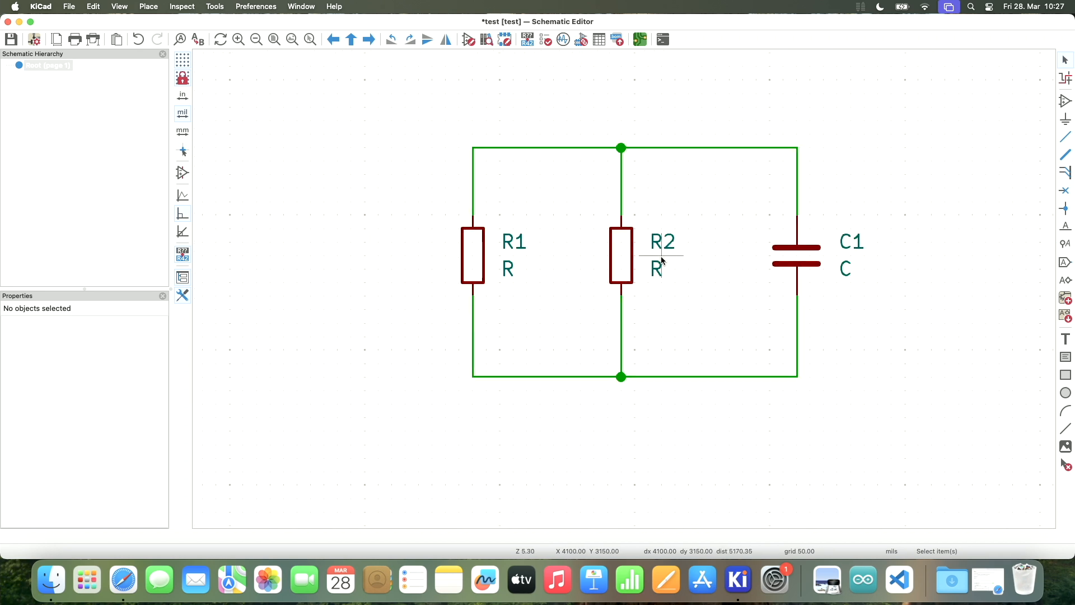
{"action": "scroll", "coordinate": [661, 256], "scroll_direction": "up", "scroll_amount": 2}
{"action": "scroll", "coordinate": [661, 256], "scroll_direction": "left", "scroll_amount": 1}
{"action": "scroll", "coordinate": [661, 256], "scroll_direction": "right", "scroll_amount": 3}
{"action": "scroll", "coordinate": [699, 269], "scroll_direction": "left", "scroll_amount": 1}
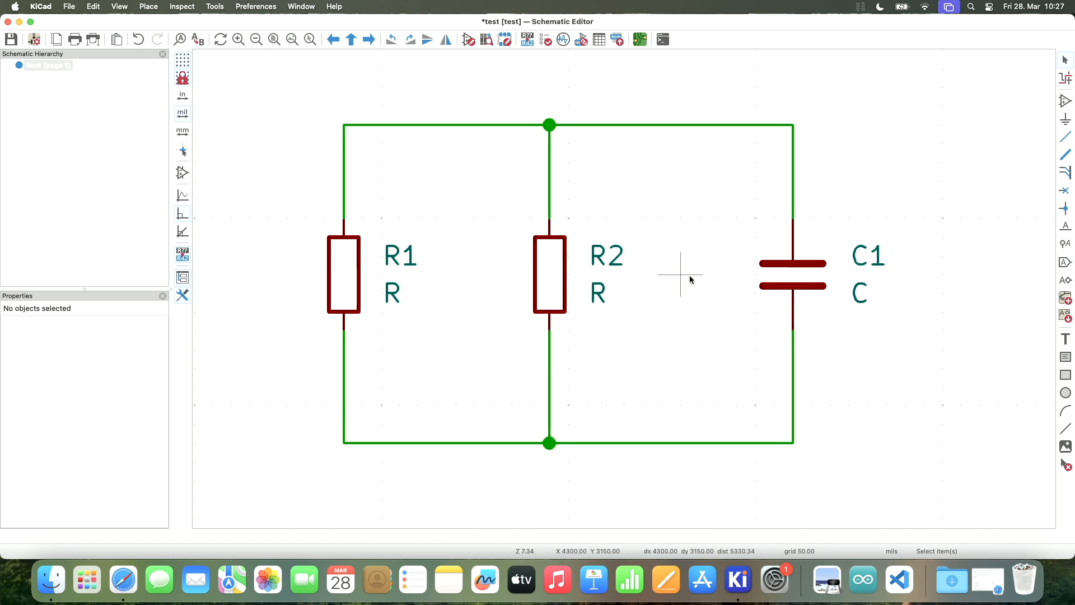
Give R1 the value 10k.
{"action": "double_click", "coordinate": [376, 263]}
{"action": "left_click", "coordinate": [289, 197]}
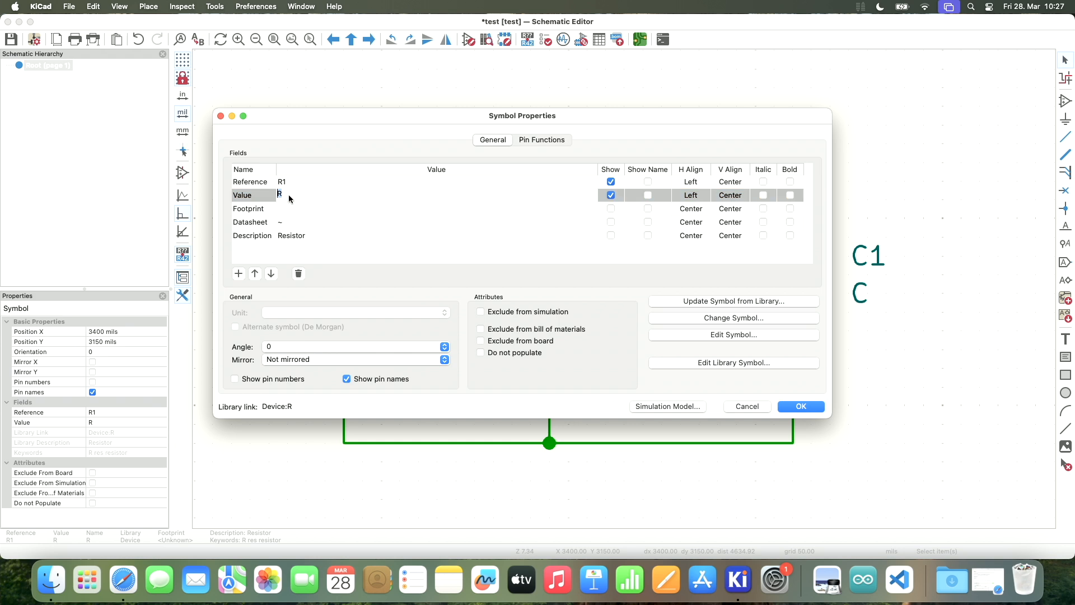
{"action": "type", "text": "10k"}
{"action": "key", "text": "Return"}
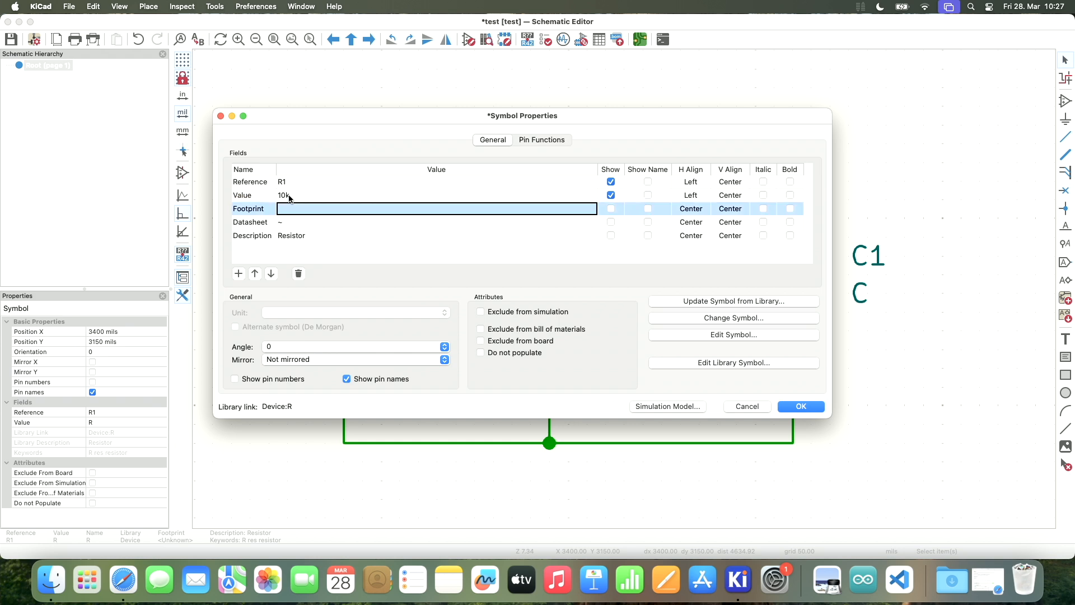
{"action": "key", "text": "Return"}
{"action": "double_click", "coordinate": [554, 279]}
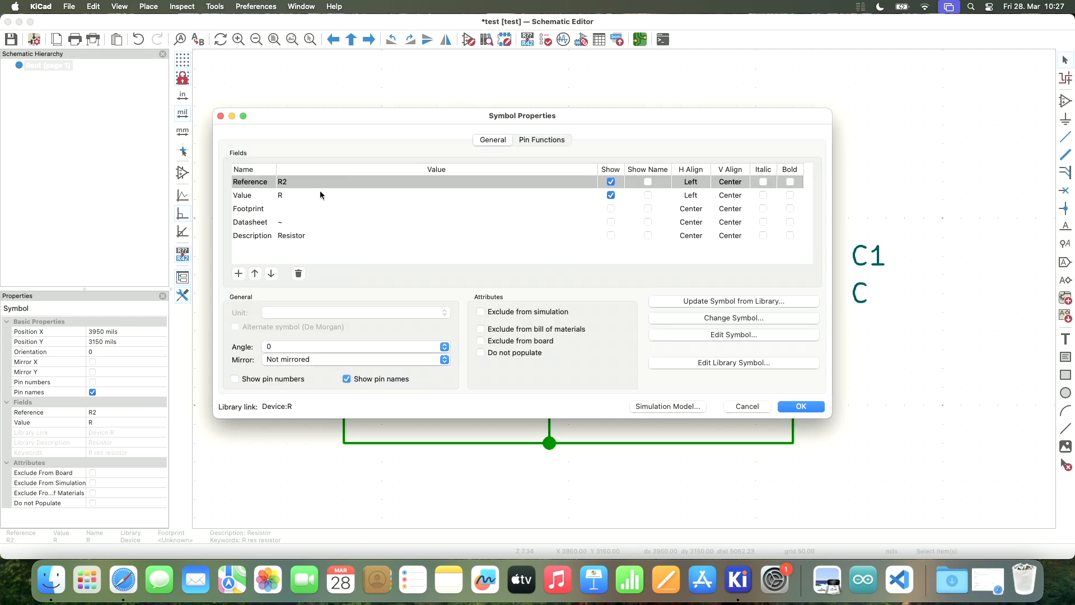
Give R2 the value 11k and bring up C1's properties.
{"action": "left_click", "coordinate": [307, 195]}
{"action": "type", "text": "11k"}
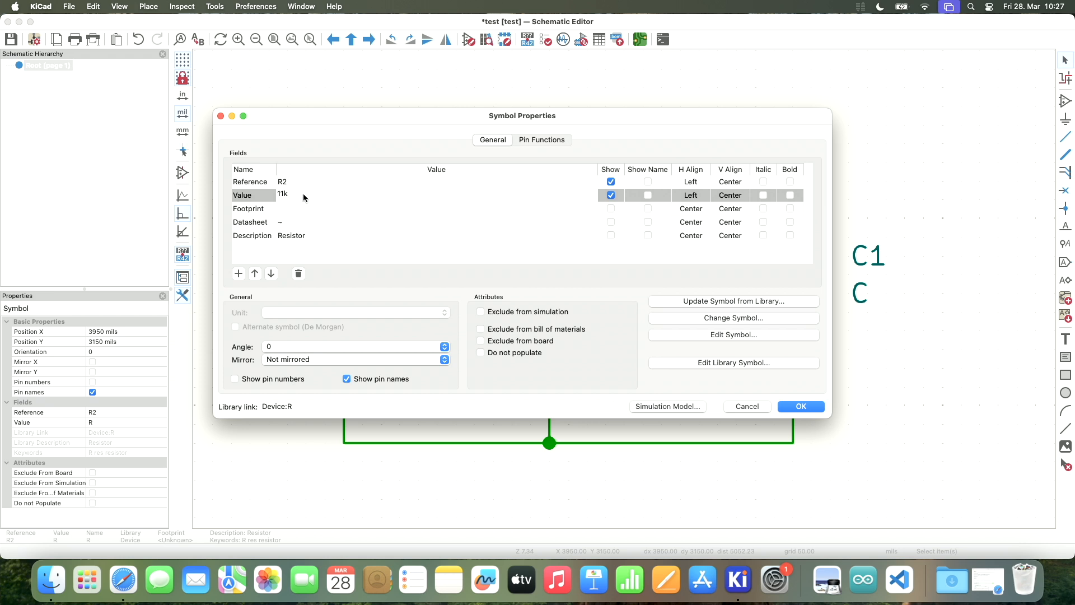
{"action": "key", "text": "Return"}
{"action": "key", "text": "Return"}
{"action": "double_click", "coordinate": [302, 198]}
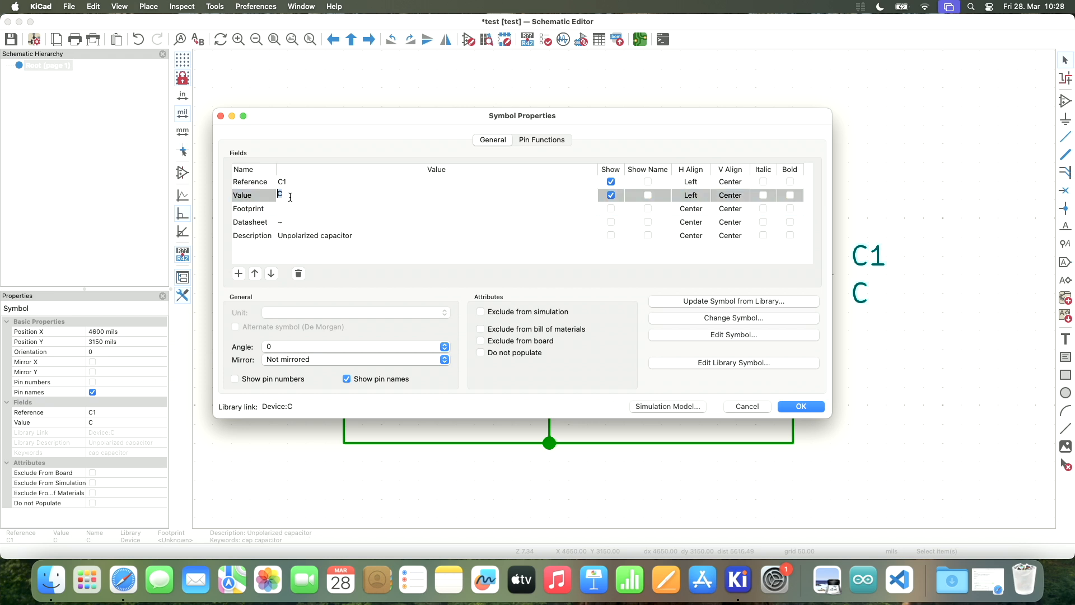
{"action": "type", "text": "100nF"}
{"action": "key", "text": "Return"}
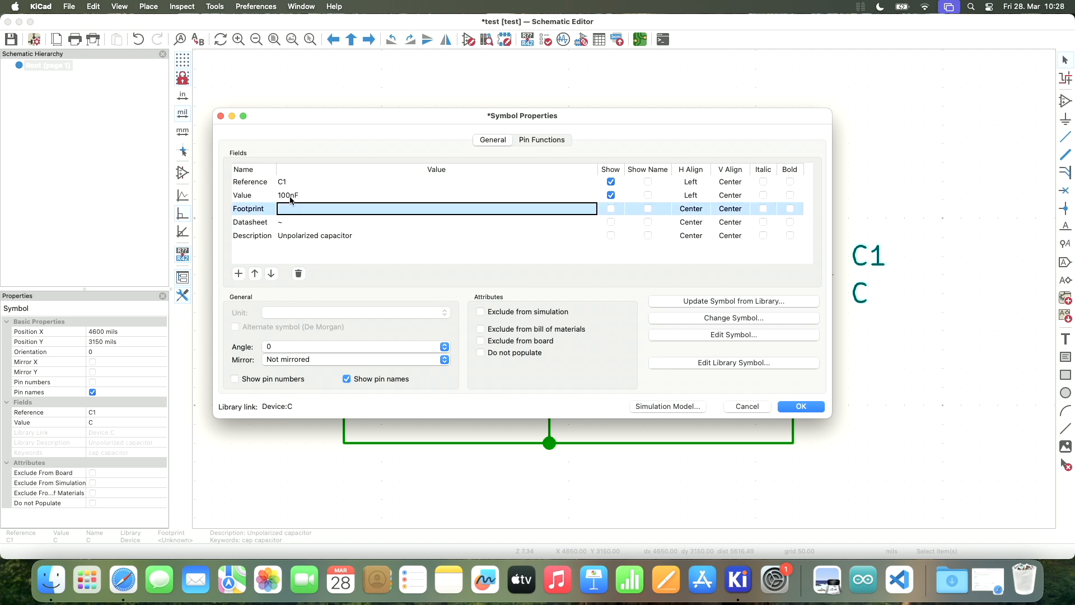
Confirm C1's 100nF value and save the schematic.
{"action": "left_click", "coordinate": [796, 407]}
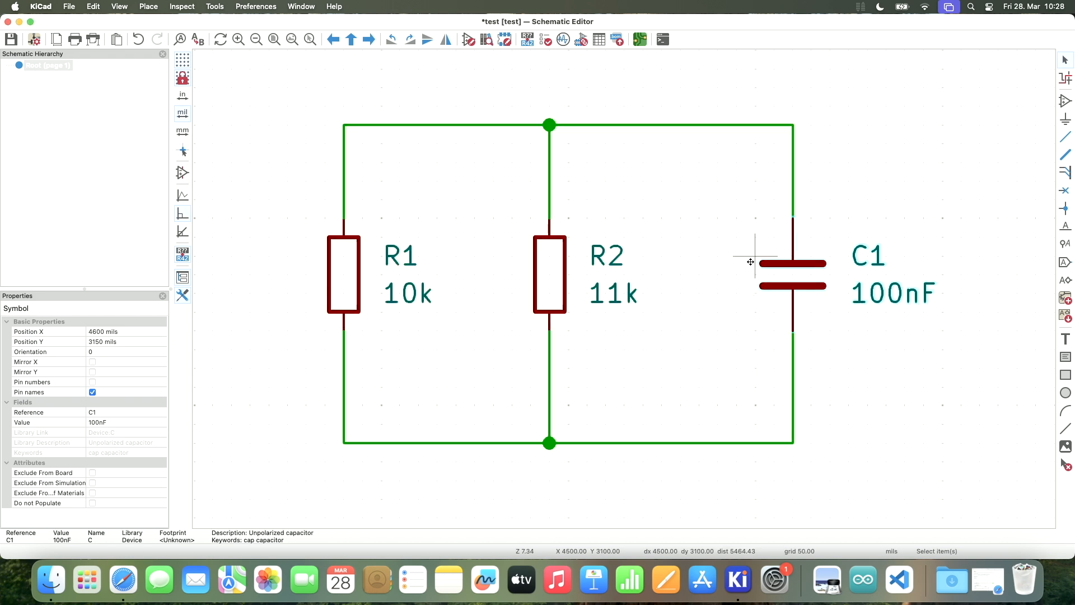
{"action": "scroll", "coordinate": [736, 152], "scroll_direction": "up", "scroll_amount": 1}
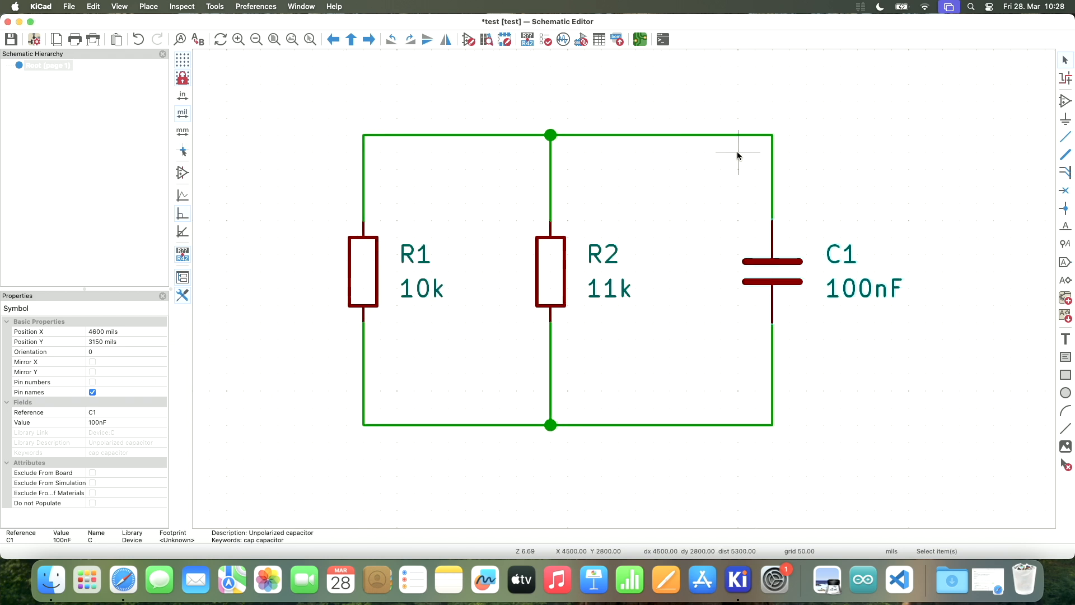
{"action": "key", "text": "super+s"}
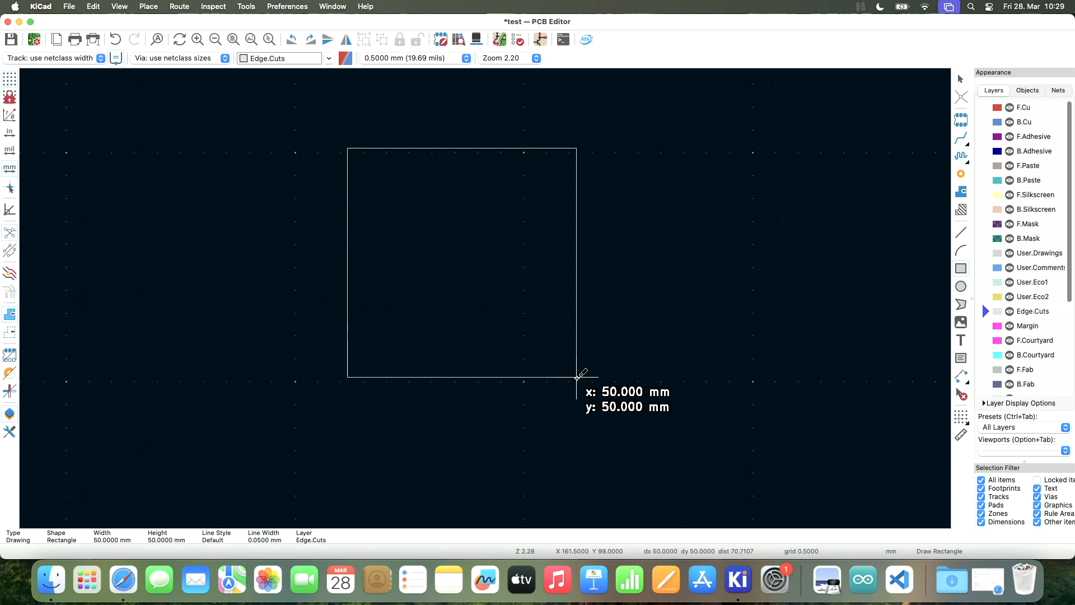
Finish the 50 × 50 mm Edge.Cuts board outline and save the board.
{"action": "left_click", "coordinate": [578, 376]}
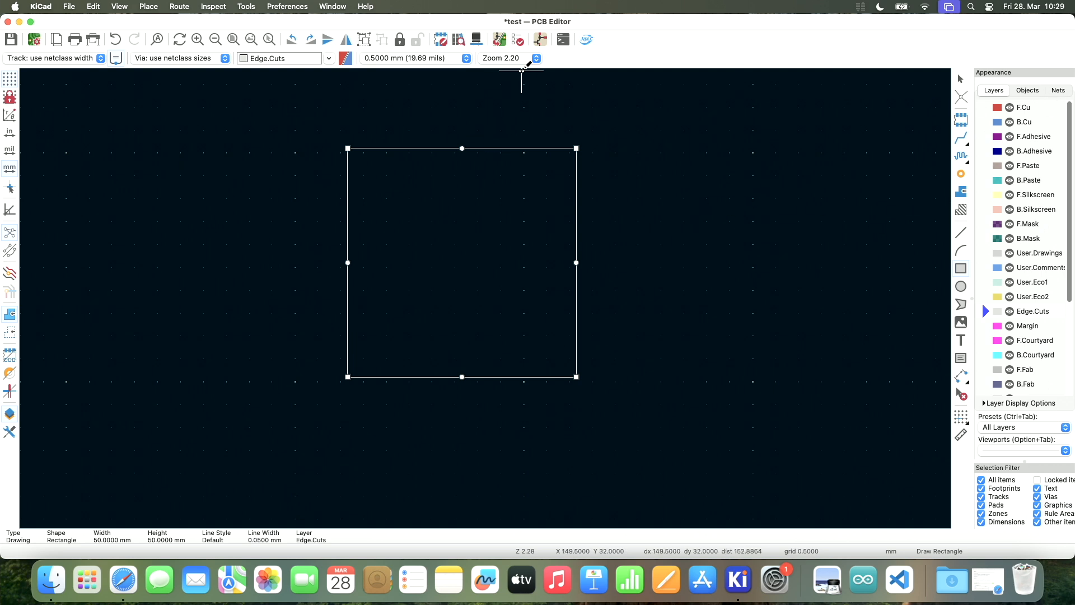
{"action": "scroll", "coordinate": [487, 211], "scroll_direction": "down", "scroll_amount": 2}
{"action": "scroll", "coordinate": [487, 211], "scroll_direction": "down", "scroll_amount": 2}
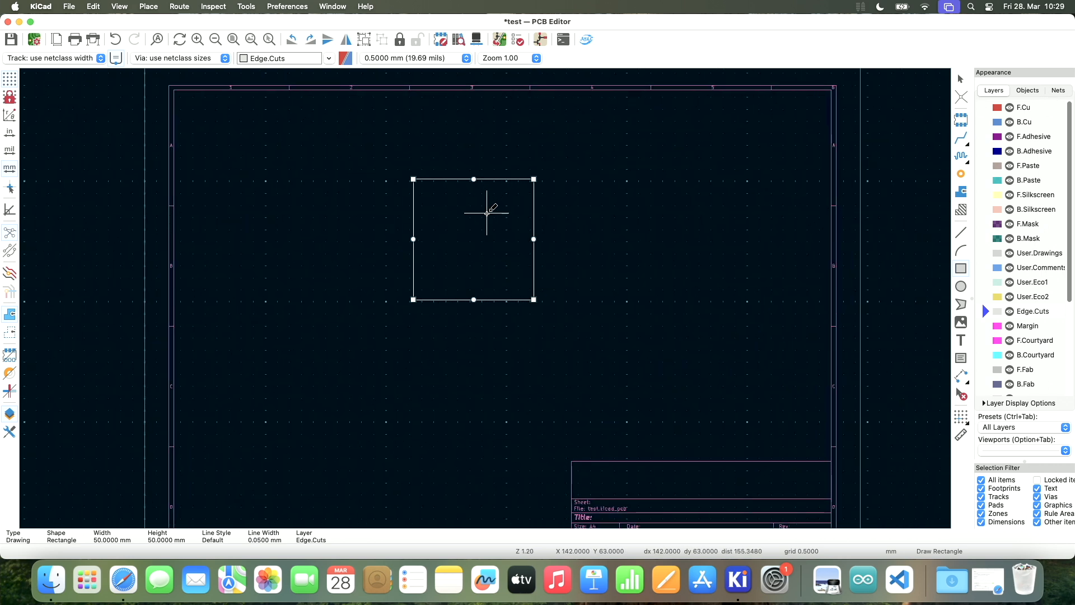
{"action": "scroll", "coordinate": [487, 211], "scroll_direction": "down", "scroll_amount": 1}
{"action": "key", "text": "Escape"}
{"action": "scroll", "coordinate": [456, 216], "scroll_direction": "up", "scroll_amount": 1}
{"action": "key", "text": "ctrl+s"}
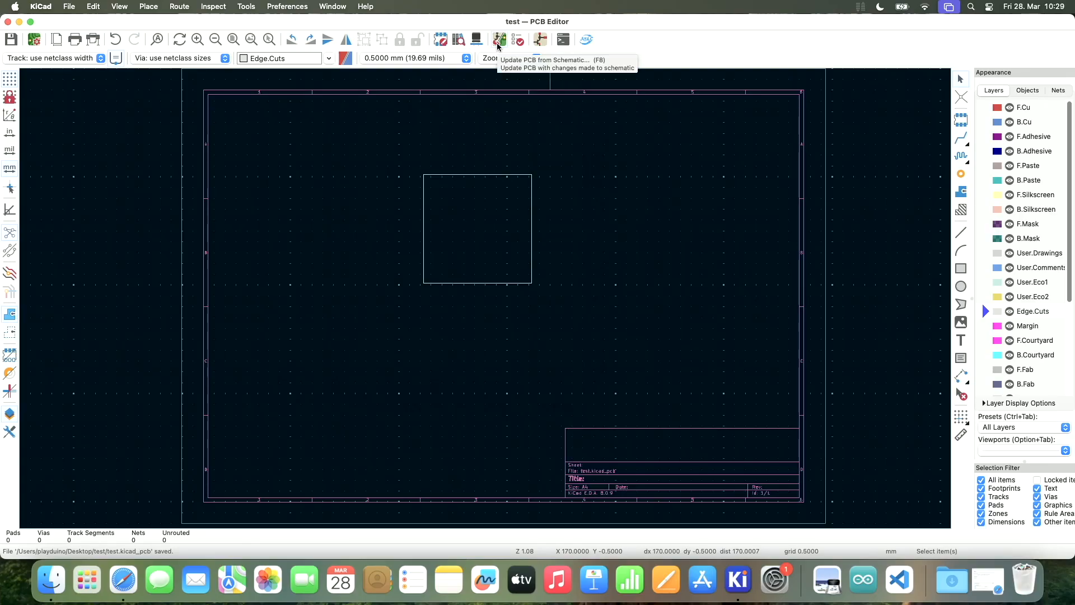
Update the PCB from the schematic; C1, R1 and R2 are skipped for lacking footprints.
{"action": "left_click", "coordinate": [498, 46]}
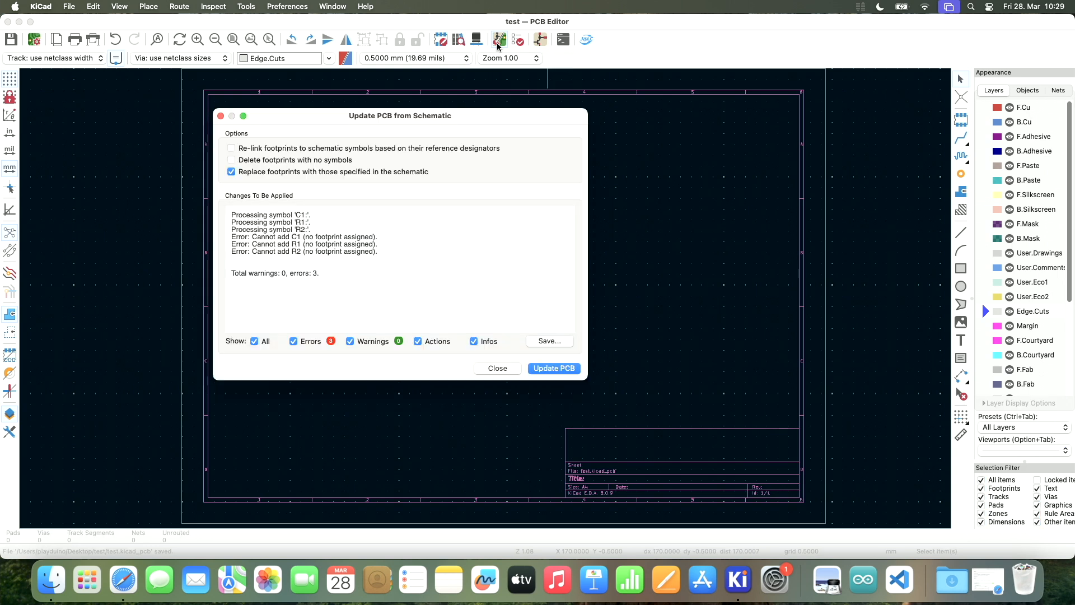
{"action": "left_click", "coordinate": [551, 368]}
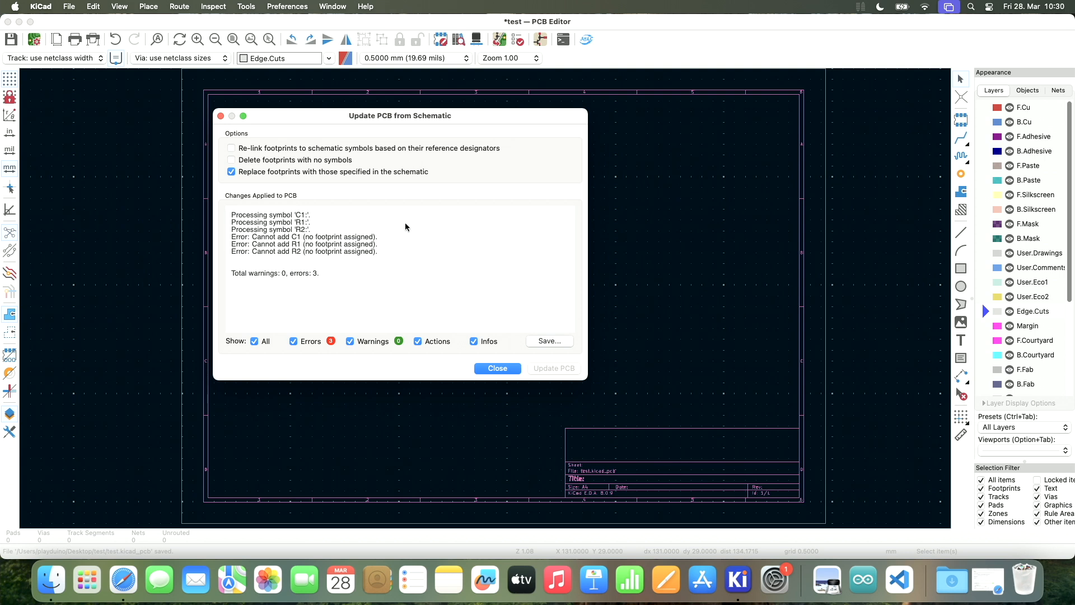
{"action": "key", "text": "Return"}
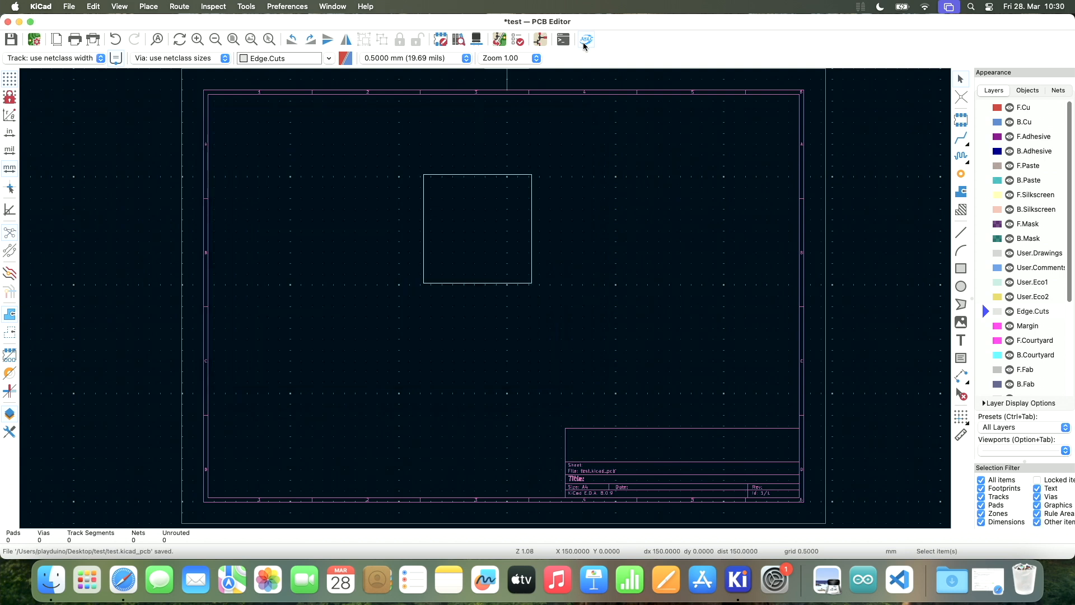
Launch JLCPCB Tools and let it download and import the parts database.
{"action": "left_click", "coordinate": [585, 43]}
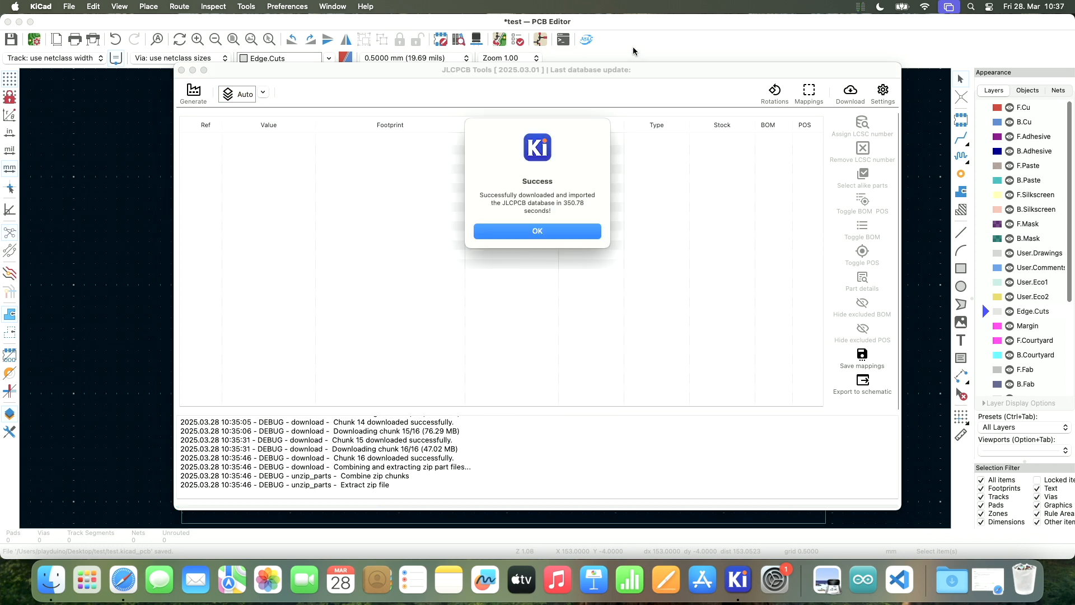
{"action": "key", "text": "Return"}
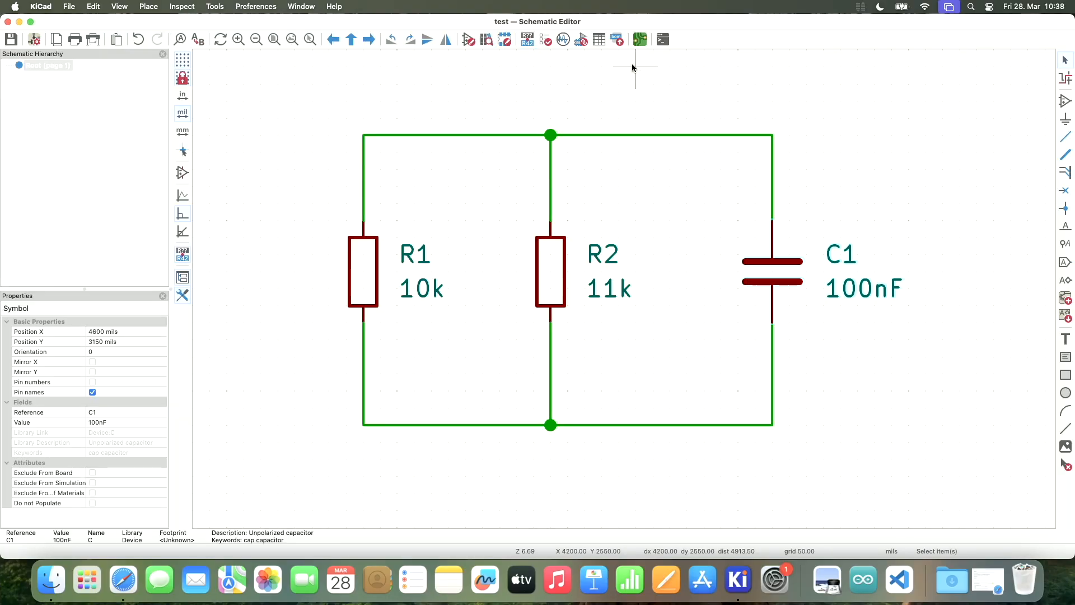
Browse the footprint libraries from R1's properties and choose R_0603_1608Metric.
{"action": "double_click", "coordinate": [365, 274]}
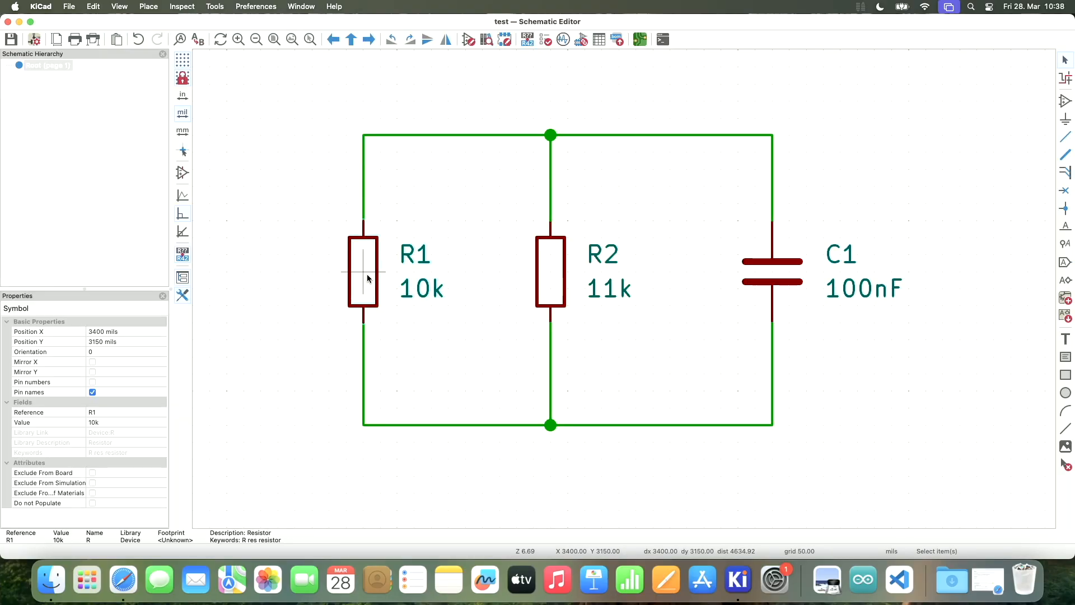
{"action": "left_click", "coordinate": [297, 193]}
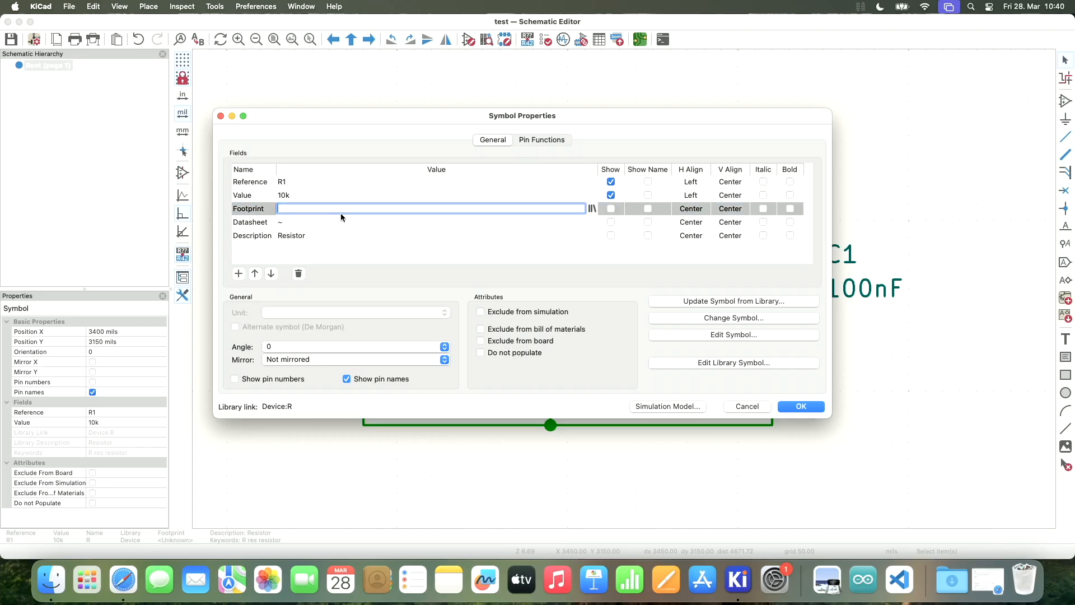
{"action": "left_click", "coordinate": [591, 208]}
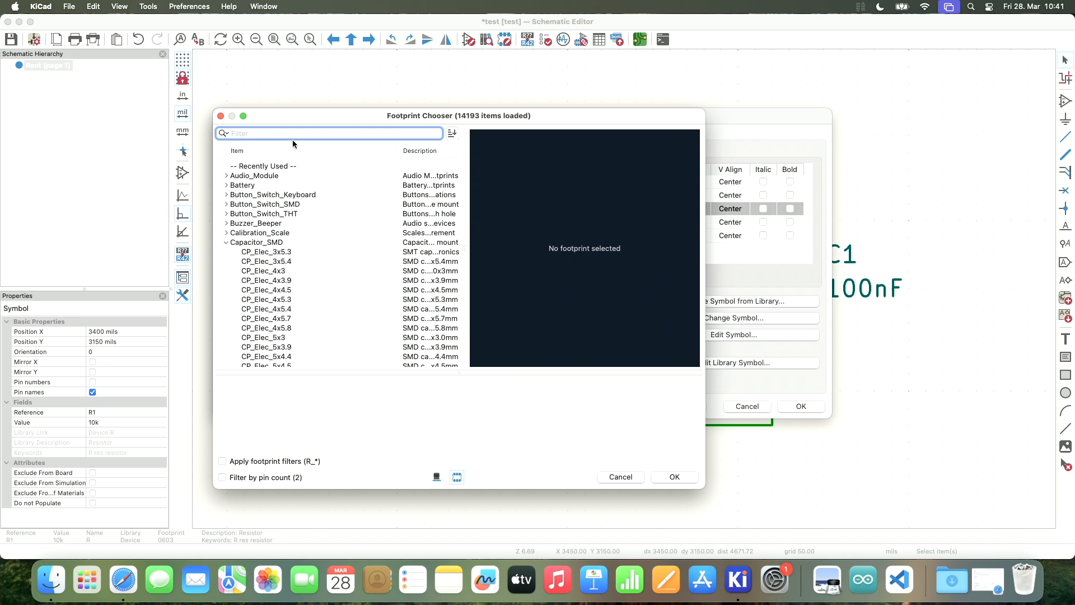
{"action": "type", "text": "resistor"}
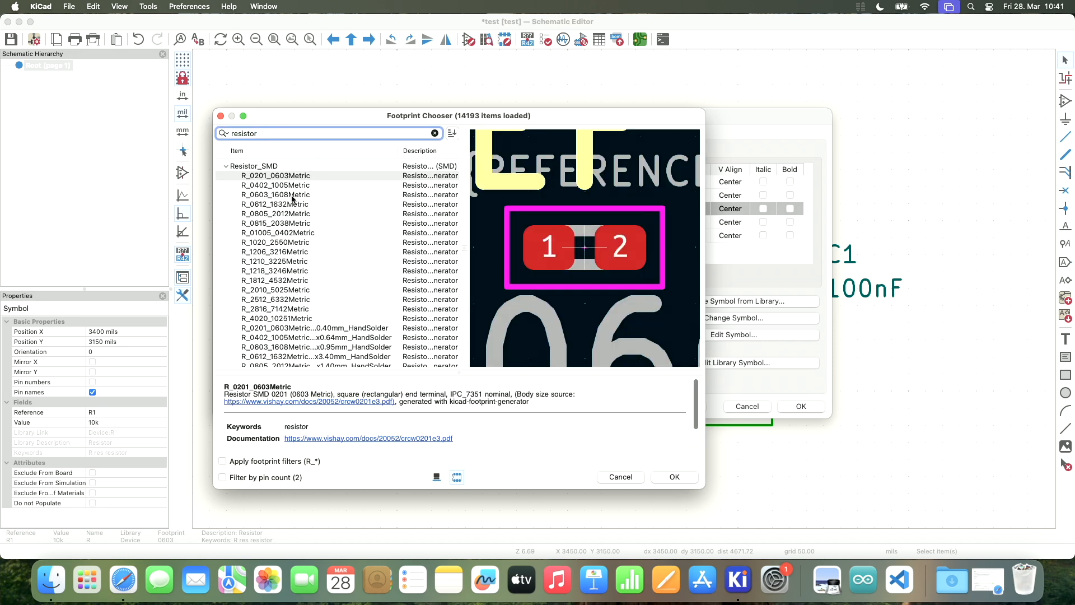
{"action": "left_click", "coordinate": [286, 194]}
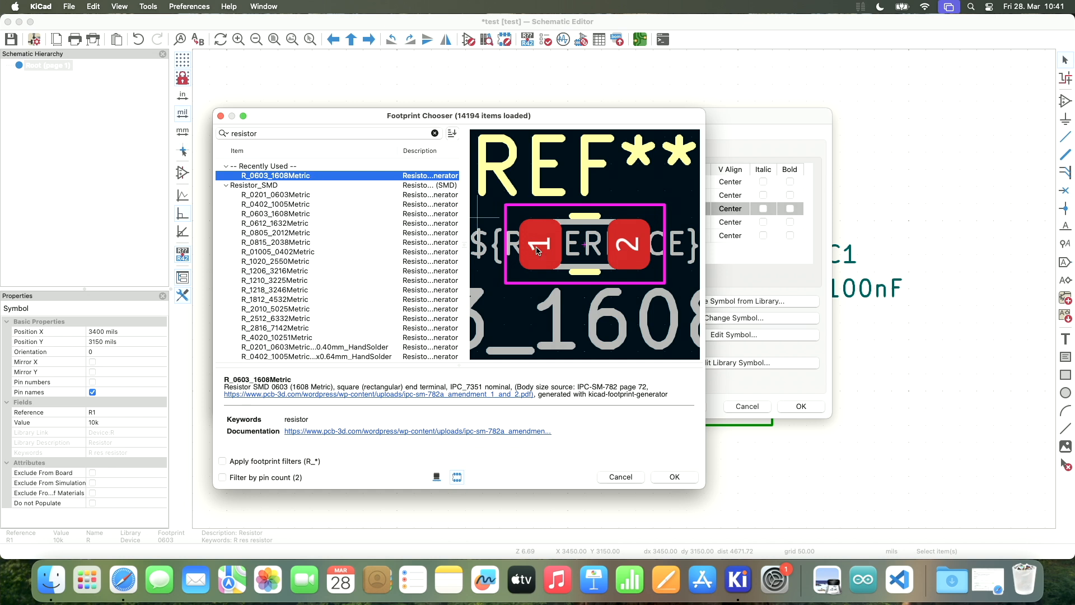
Confirm the Resistor_SMD:R_0603_1608Metric footprint on R1 and move on to R2's properties.
{"action": "left_click", "coordinate": [673, 476]}
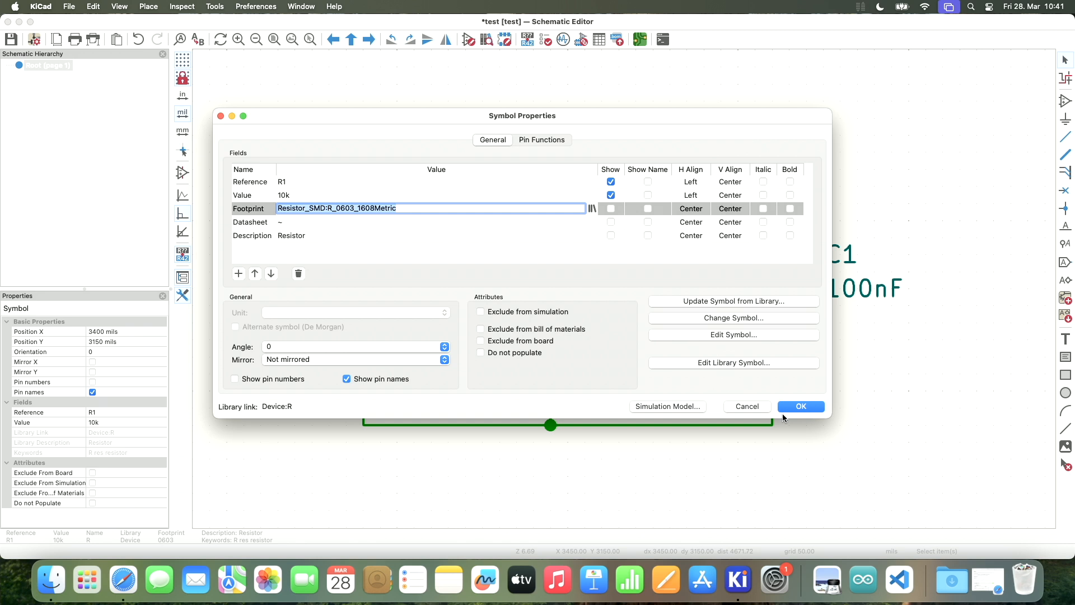
{"action": "left_click", "coordinate": [800, 407]}
{"action": "double_click", "coordinate": [547, 269]}
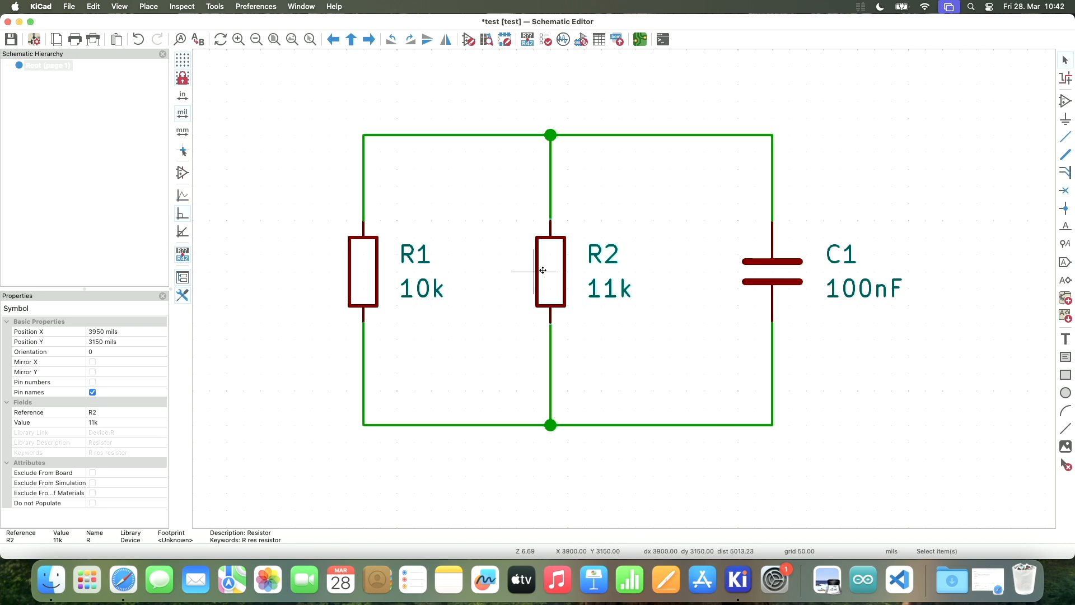
Assign R2 the recently used Resistor_SMD:R_0603_1608Metric footprint.
{"action": "left_click", "coordinate": [614, 209]}
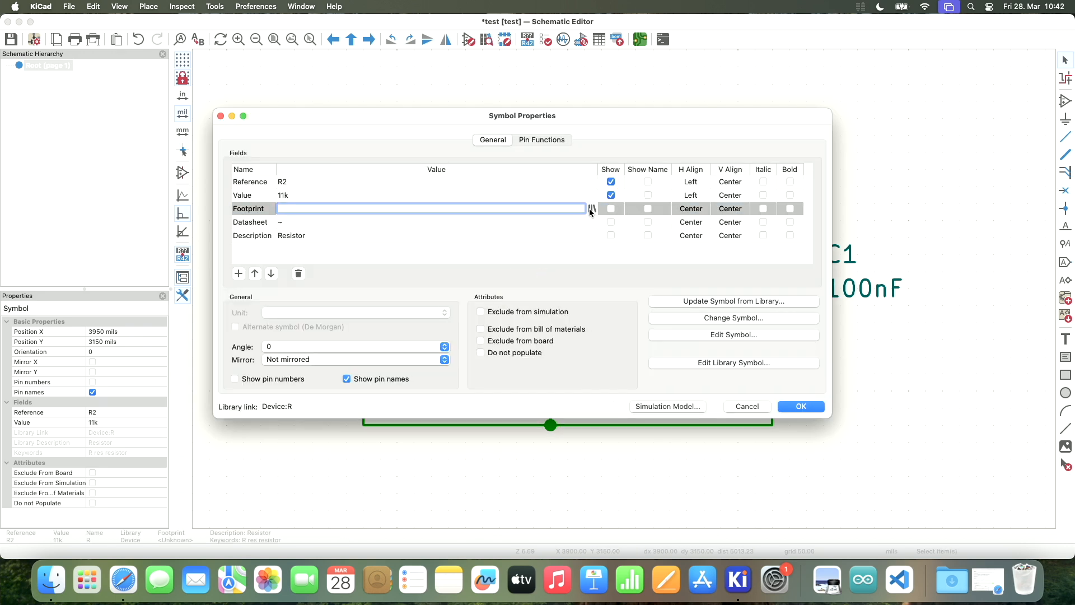
{"action": "left_click", "coordinate": [592, 209]}
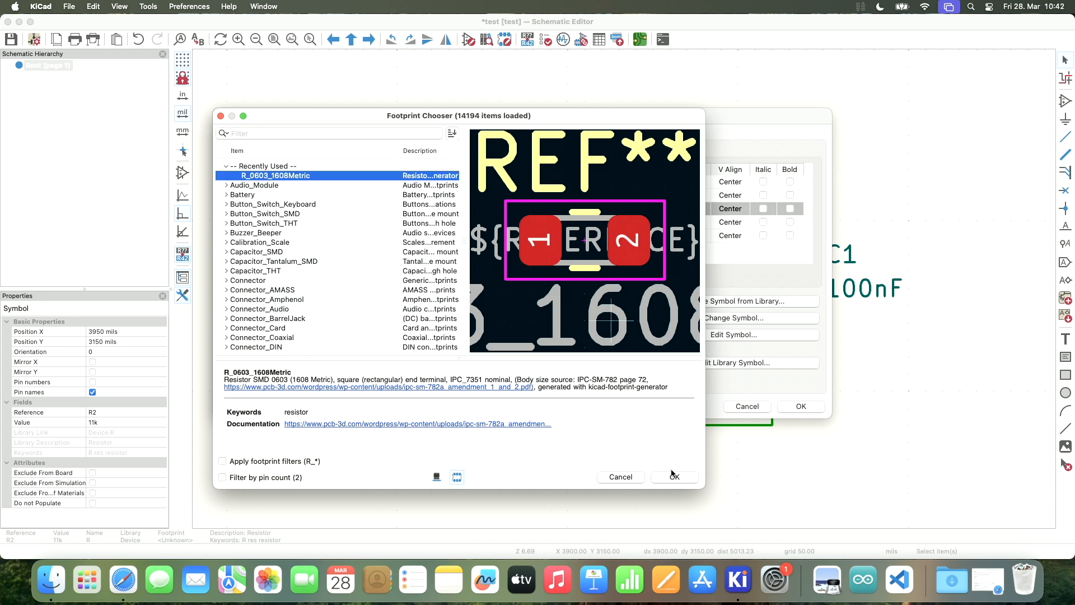
{"action": "left_click", "coordinate": [671, 476]}
{"action": "left_click", "coordinate": [800, 405]}
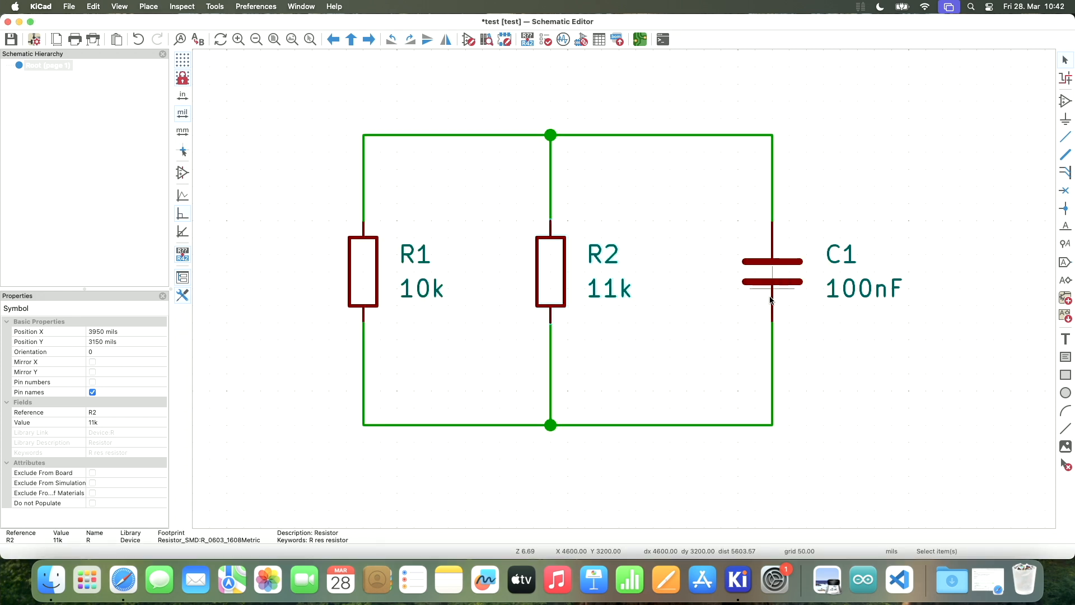
Assign C1 the Capacitor_SMD:C_0603_1608Metric footprint and save the schematic.
{"action": "double_click", "coordinate": [765, 278]}
{"action": "left_click", "coordinate": [542, 203]}
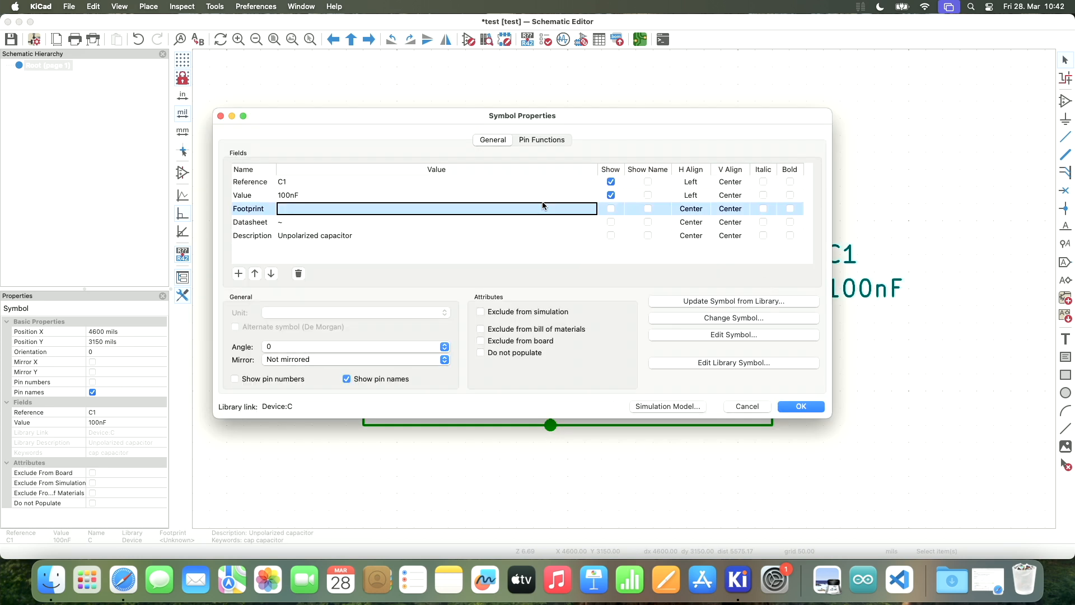
{"action": "left_click", "coordinate": [597, 209]}
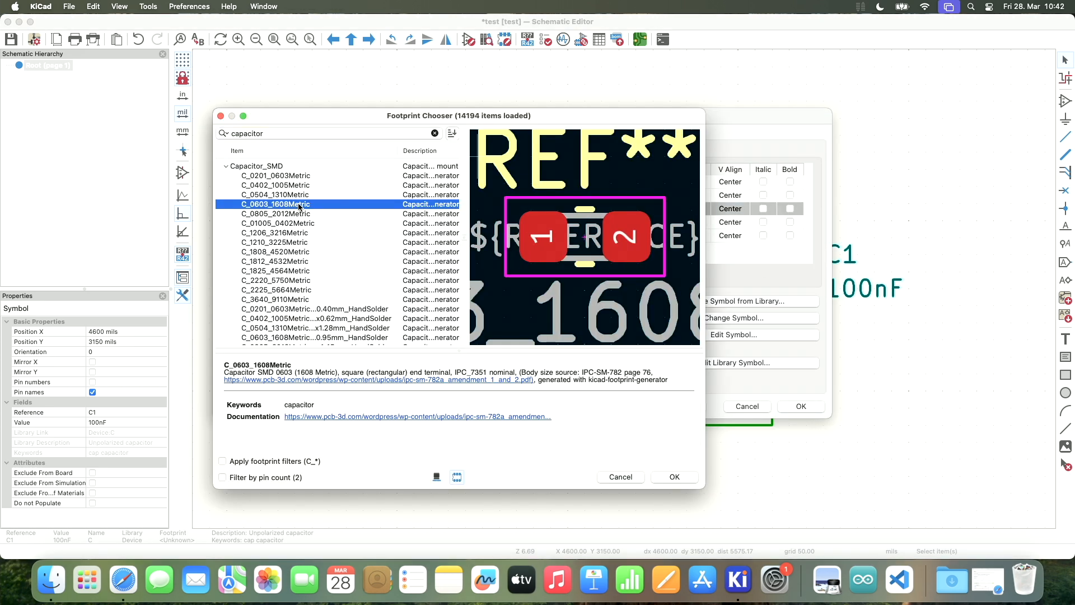
{"action": "left_click", "coordinate": [673, 476]}
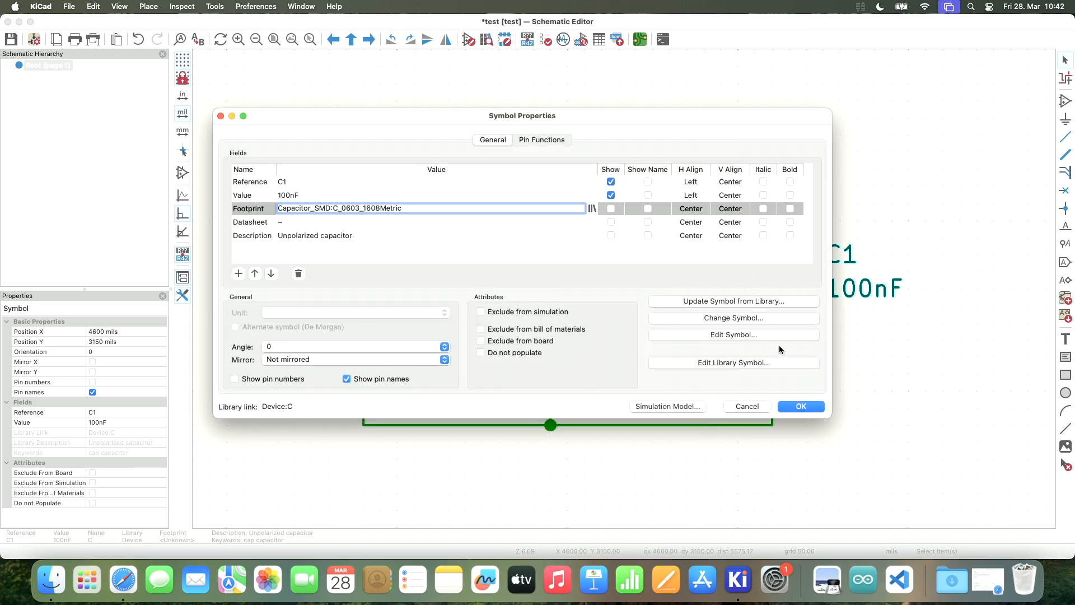
{"action": "left_click", "coordinate": [797, 406]}
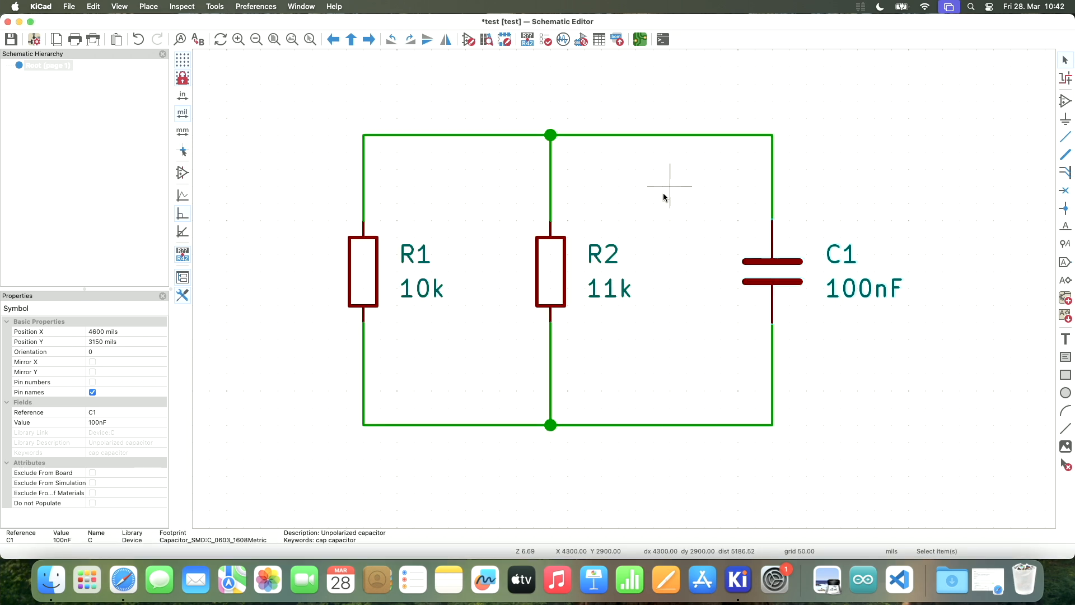
{"action": "key", "text": "super+s"}
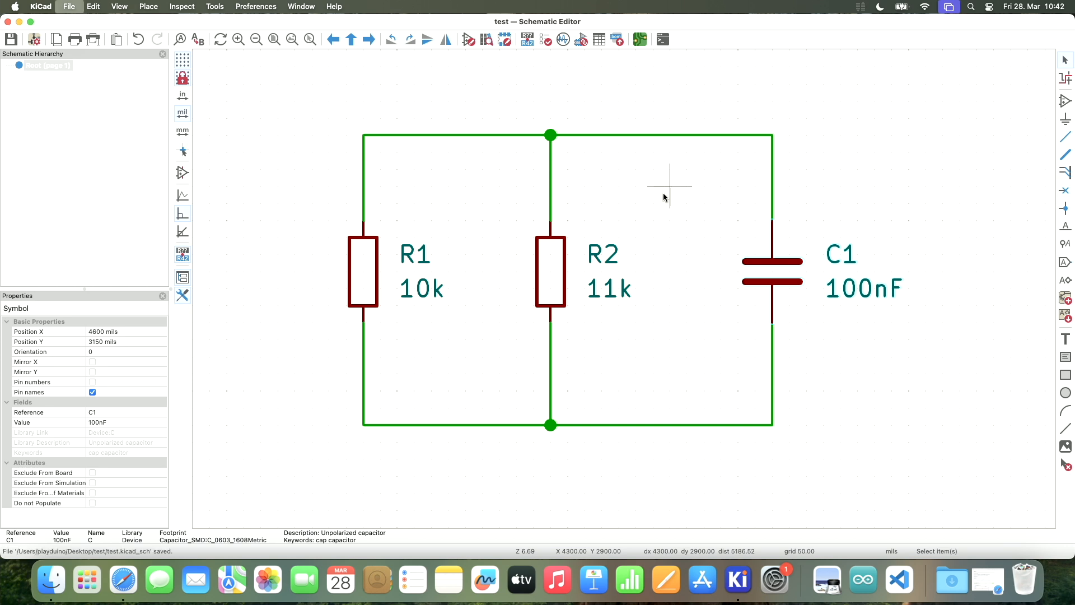
Update the board from the schematic, bringing in the C1, R1 and R2 footprints.
{"action": "left_click", "coordinate": [639, 39]}
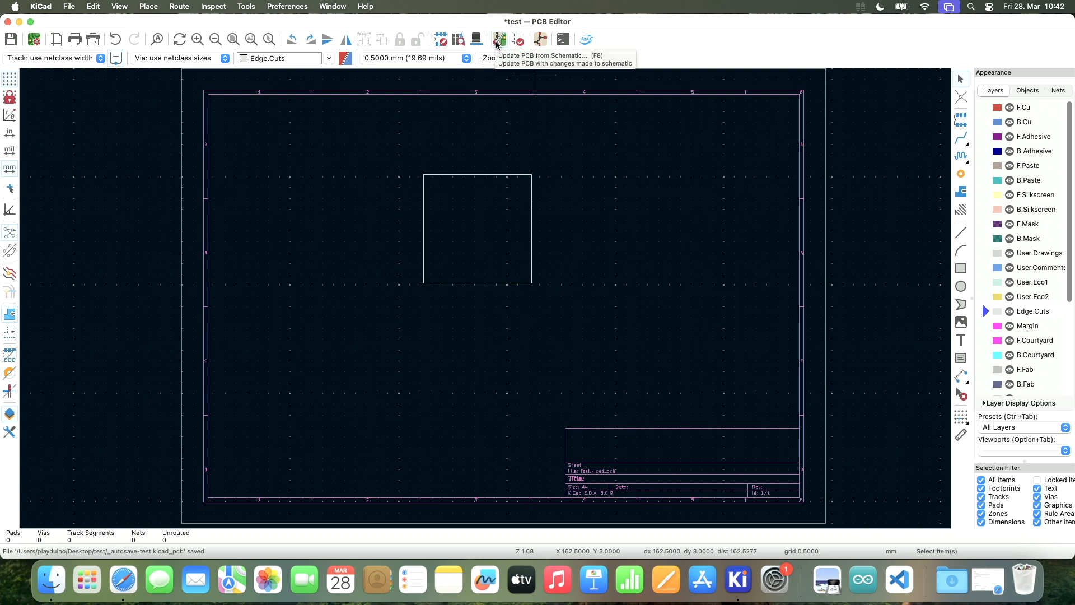
{"action": "left_click", "coordinate": [497, 44]}
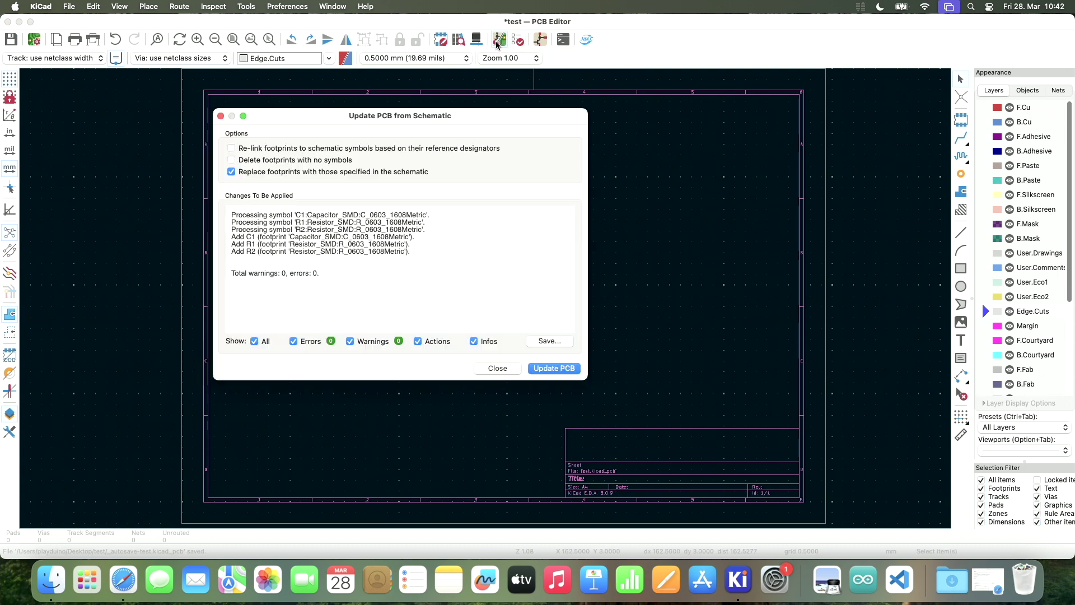
{"action": "left_click", "coordinate": [551, 372]}
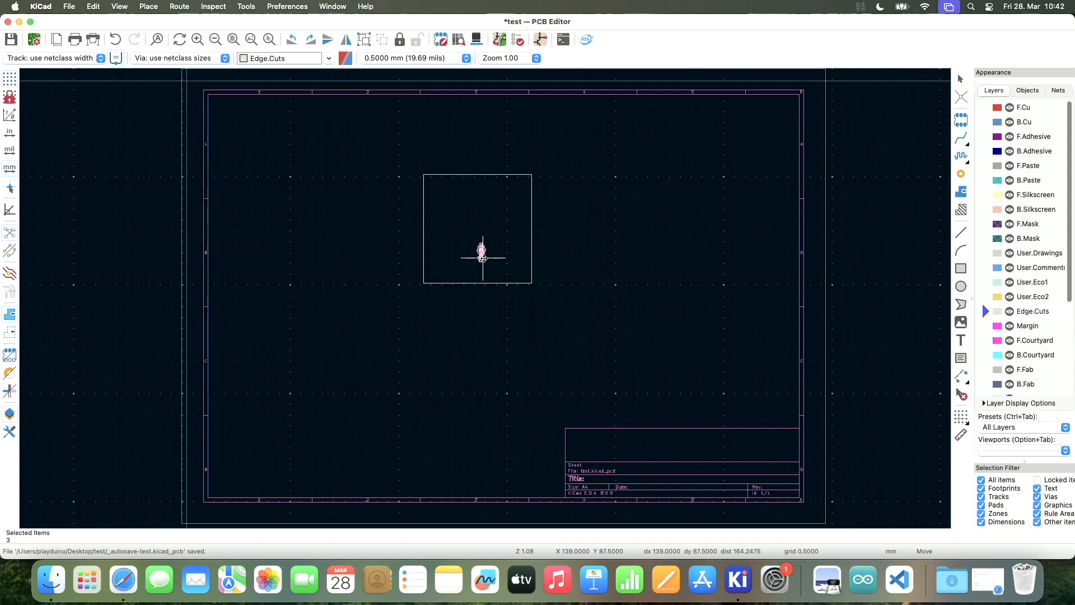
{"action": "scroll", "coordinate": [480, 254], "scroll_direction": "up", "scroll_amount": 5}
{"action": "scroll", "coordinate": [487, 320], "scroll_direction": "up", "scroll_amount": 4}
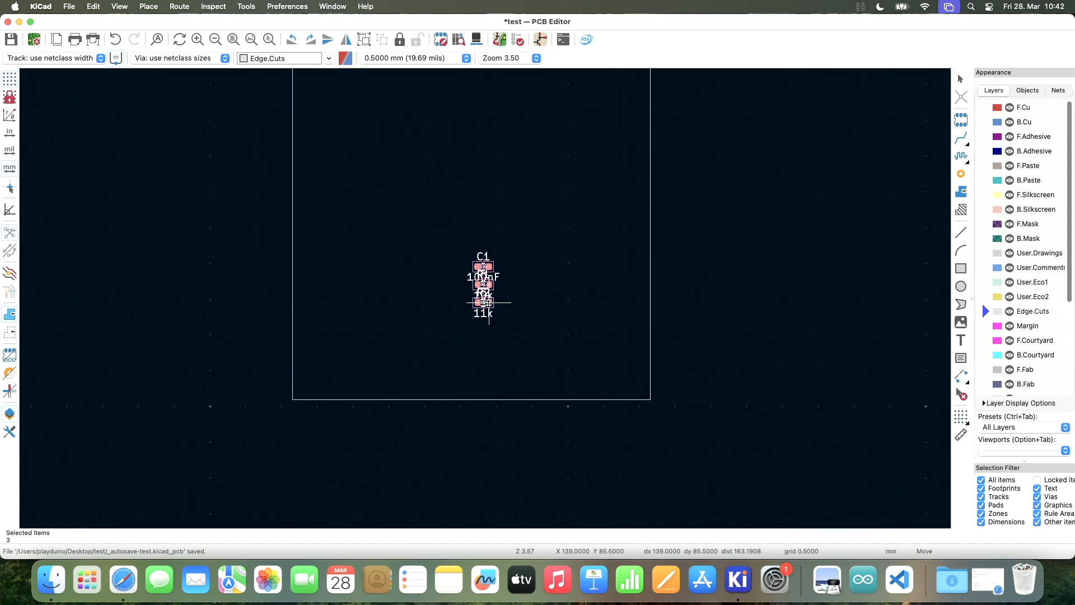
{"action": "scroll", "coordinate": [495, 370], "scroll_direction": "up", "scroll_amount": 3}
Place the new footprints inside the board outline and start a track from R1.
{"action": "left_click", "coordinate": [446, 366]}
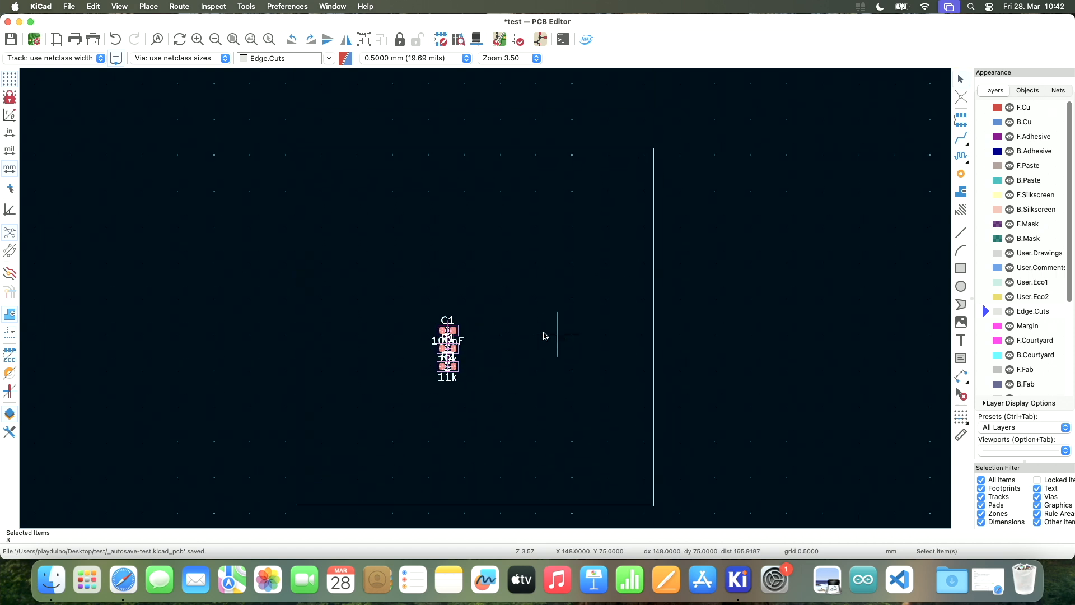
{"action": "scroll", "coordinate": [469, 322], "scroll_direction": "up", "scroll_amount": 2}
{"action": "scroll", "coordinate": [469, 321], "scroll_direction": "up", "scroll_amount": 2}
{"action": "left_click", "coordinate": [430, 340]}
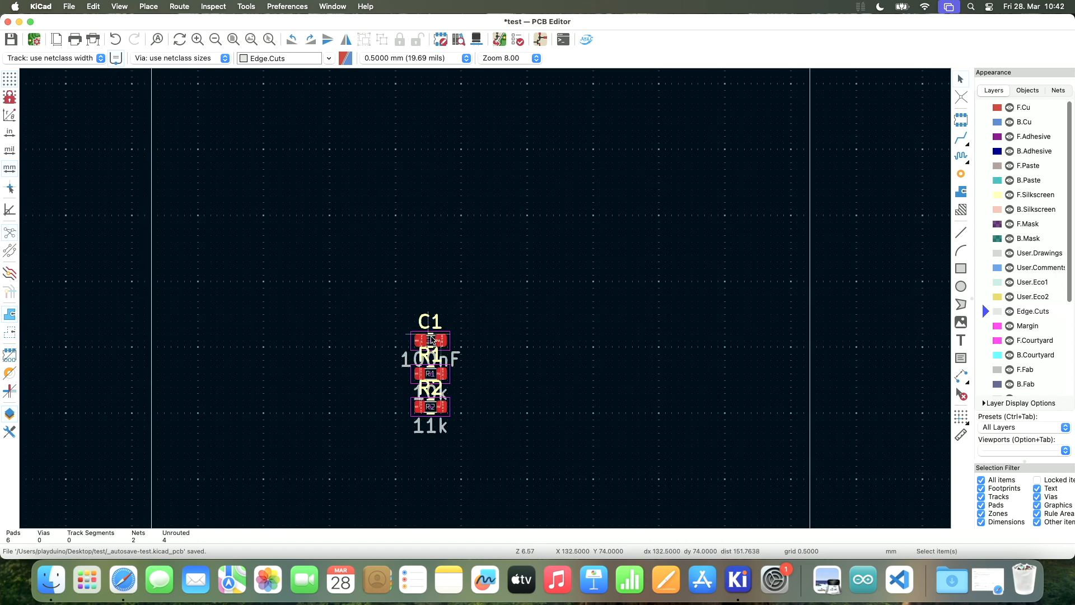
{"action": "scroll", "coordinate": [430, 343], "scroll_direction": "up", "scroll_amount": 3}
{"action": "key", "text": "x"}
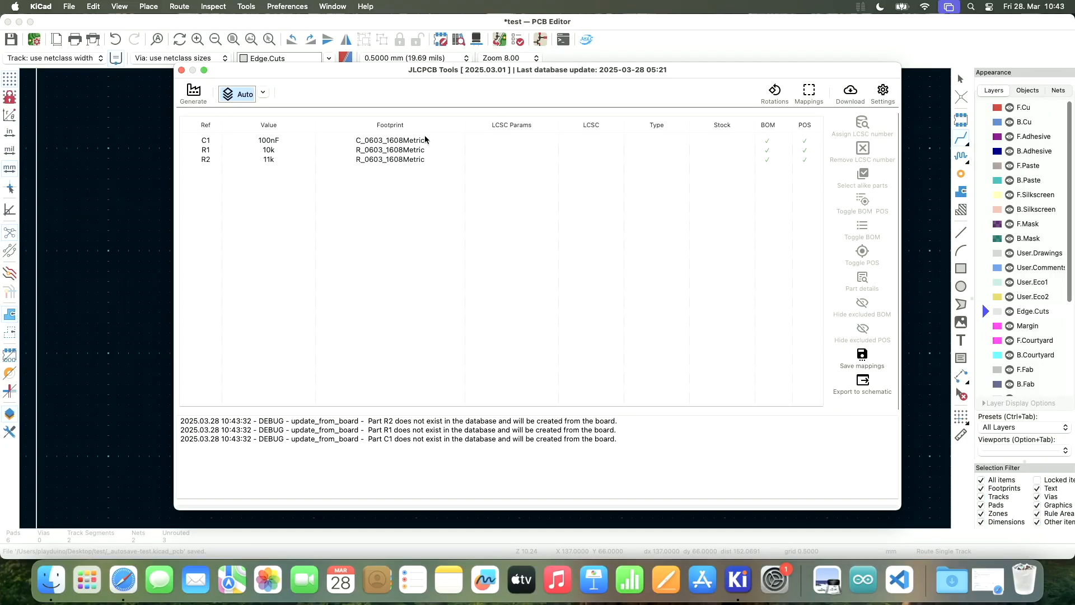
Select C1 in the JLCPCB parts list and launch the LCSC library search for it.
{"action": "left_click", "coordinate": [286, 141]}
{"action": "left_click", "coordinate": [286, 151]}
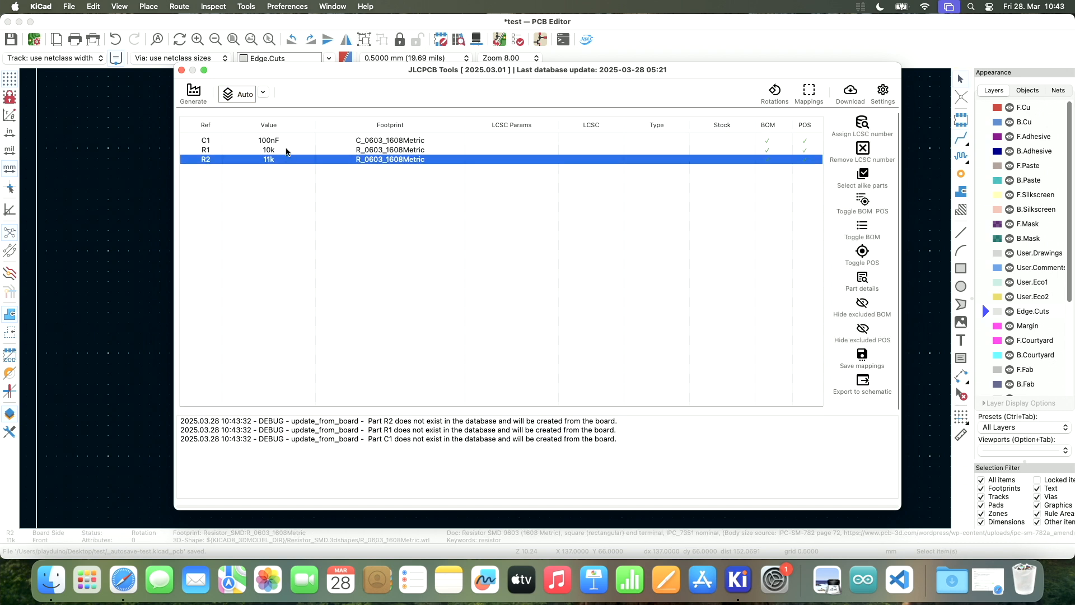
{"action": "left_click", "coordinate": [287, 141]}
{"action": "left_click", "coordinate": [284, 160]}
{"action": "left_click", "coordinate": [434, 141]}
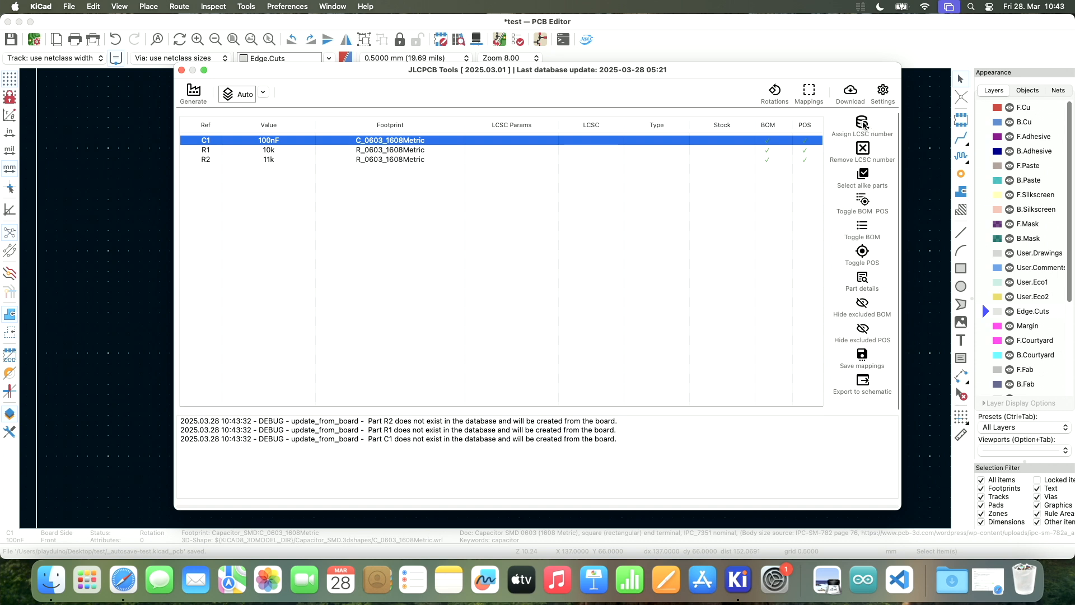
{"action": "left_click", "coordinate": [863, 124]}
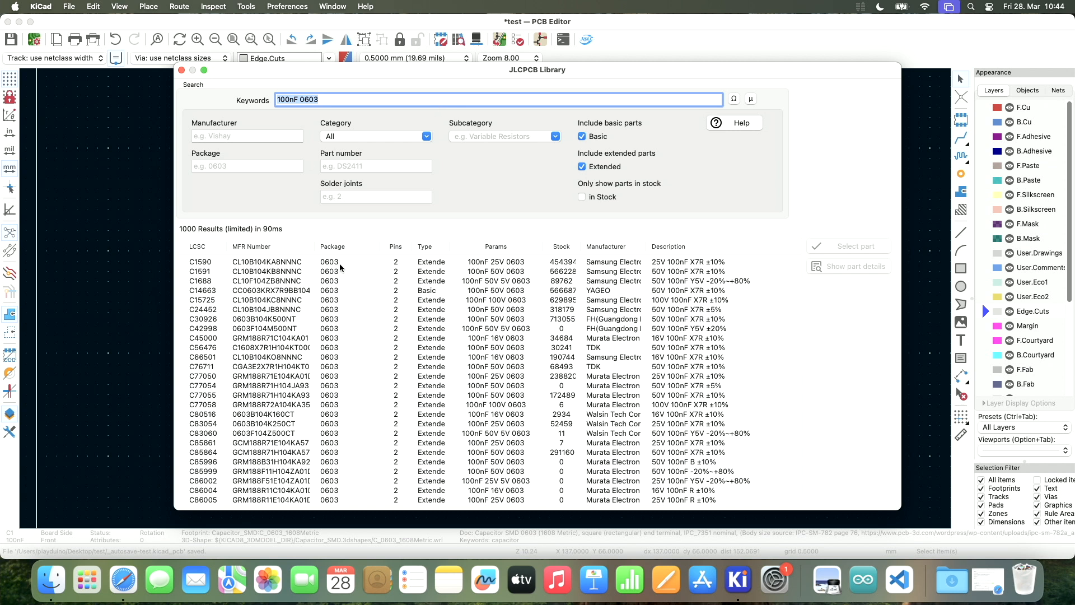
{"action": "scroll", "coordinate": [339, 274], "scroll_direction": "down", "scroll_amount": 3}
{"action": "scroll", "coordinate": [338, 278], "scroll_direction": "down", "scroll_amount": 3}
{"action": "scroll", "coordinate": [339, 278], "scroll_direction": "down", "scroll_amount": 3}
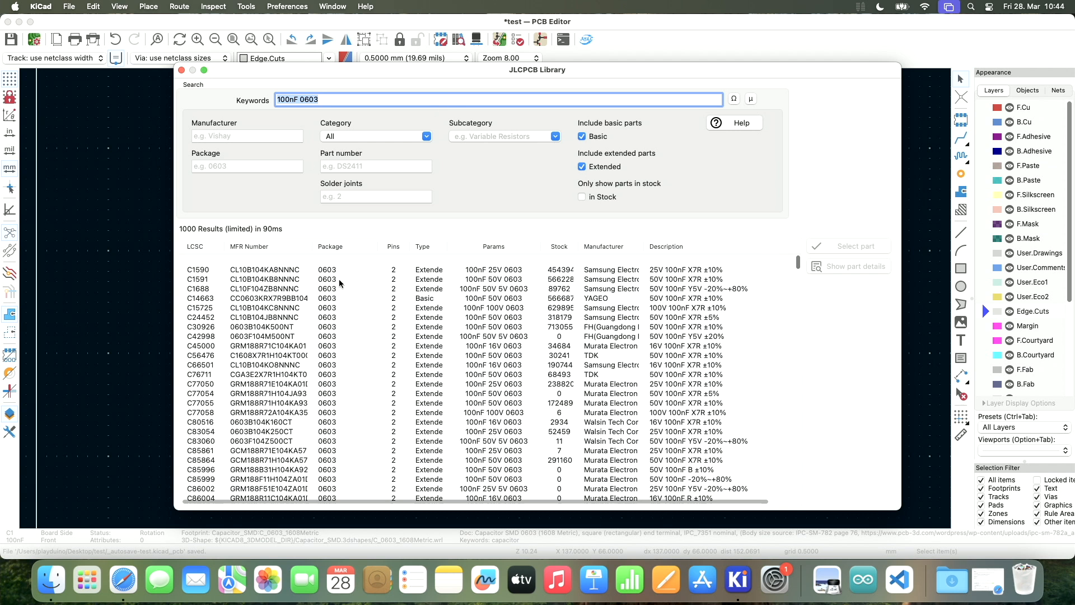
{"action": "scroll", "coordinate": [338, 278], "scroll_direction": "up", "scroll_amount": 5}
{"action": "scroll", "coordinate": [339, 279], "scroll_direction": "down", "scroll_amount": 5}
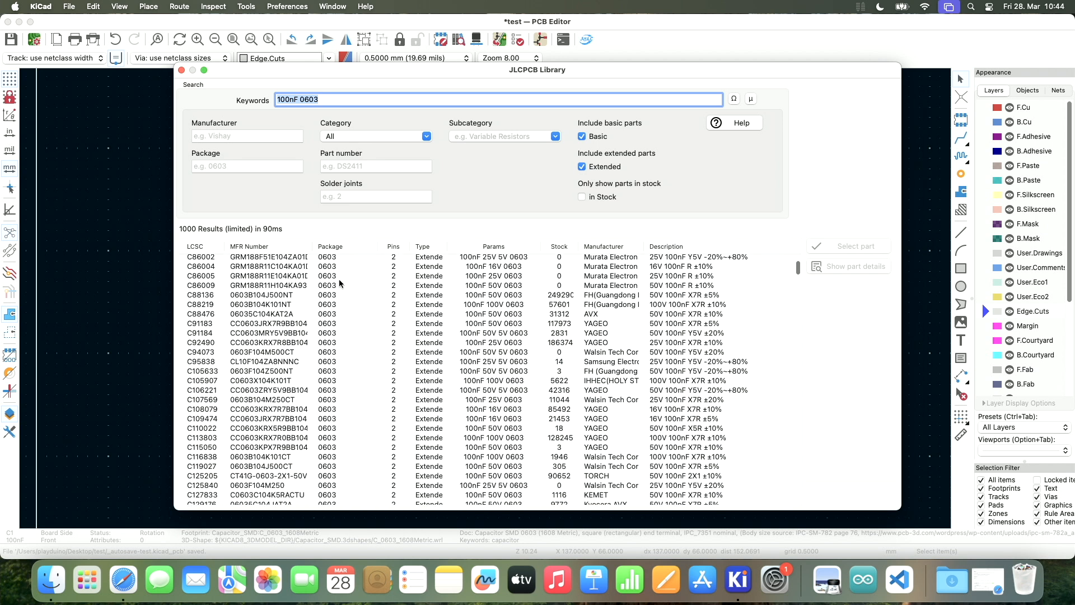
{"action": "scroll", "coordinate": [338, 279], "scroll_direction": "down", "scroll_amount": 5}
{"action": "scroll", "coordinate": [339, 279], "scroll_direction": "down", "scroll_amount": 2}
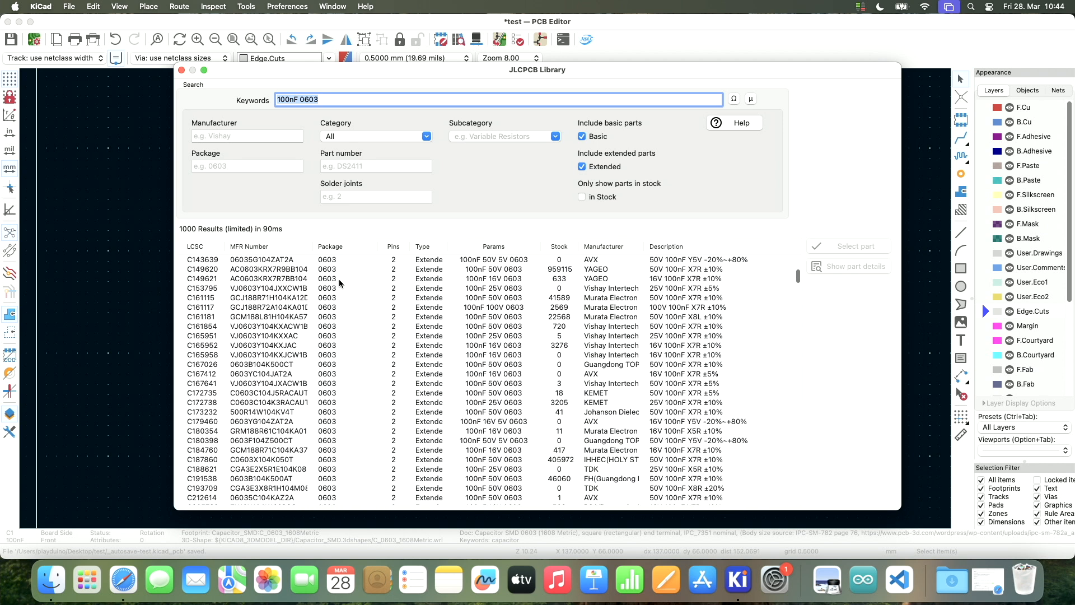
{"action": "scroll", "coordinate": [338, 279], "scroll_direction": "up", "scroll_amount": 5}
{"action": "scroll", "coordinate": [344, 324], "scroll_direction": "up", "scroll_amount": 5}
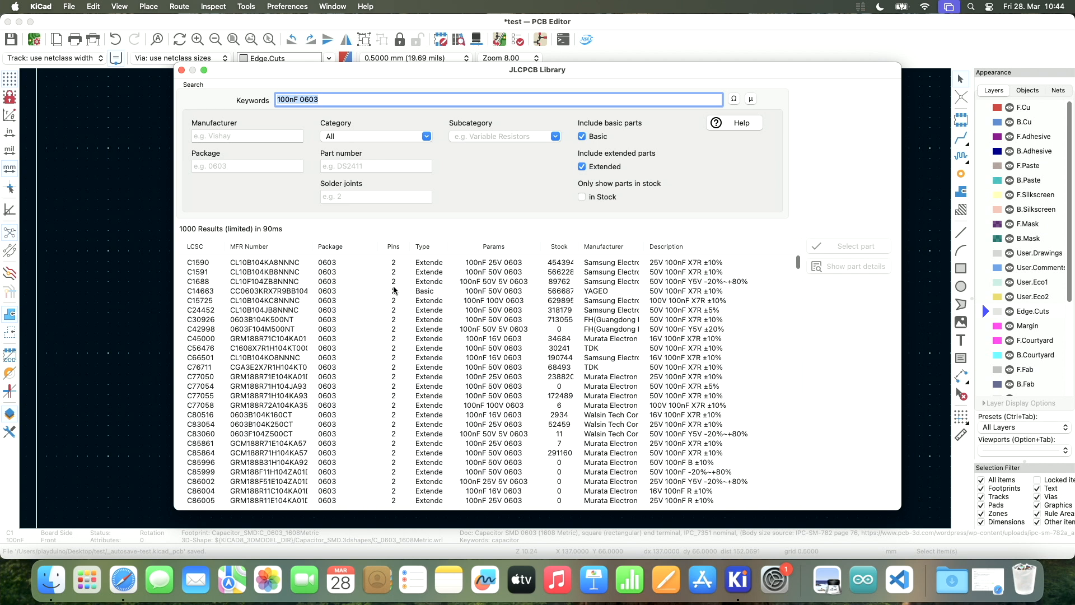
Pick result C1590 and show its full part details.
{"action": "left_click", "coordinate": [500, 263]}
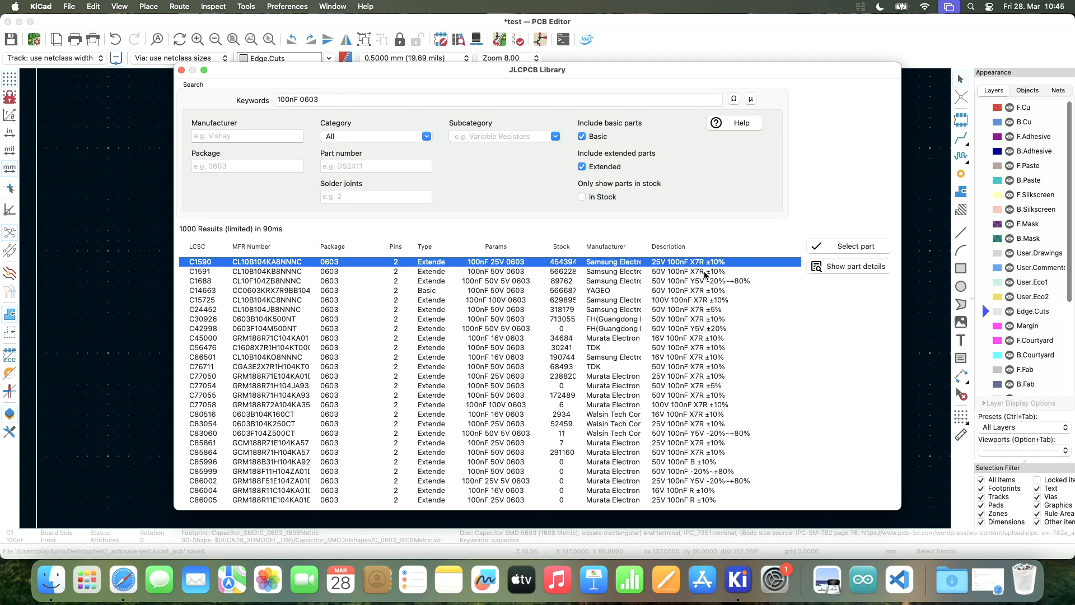
{"action": "scroll", "coordinate": [698, 436], "scroll_direction": "down", "scroll_amount": 3}
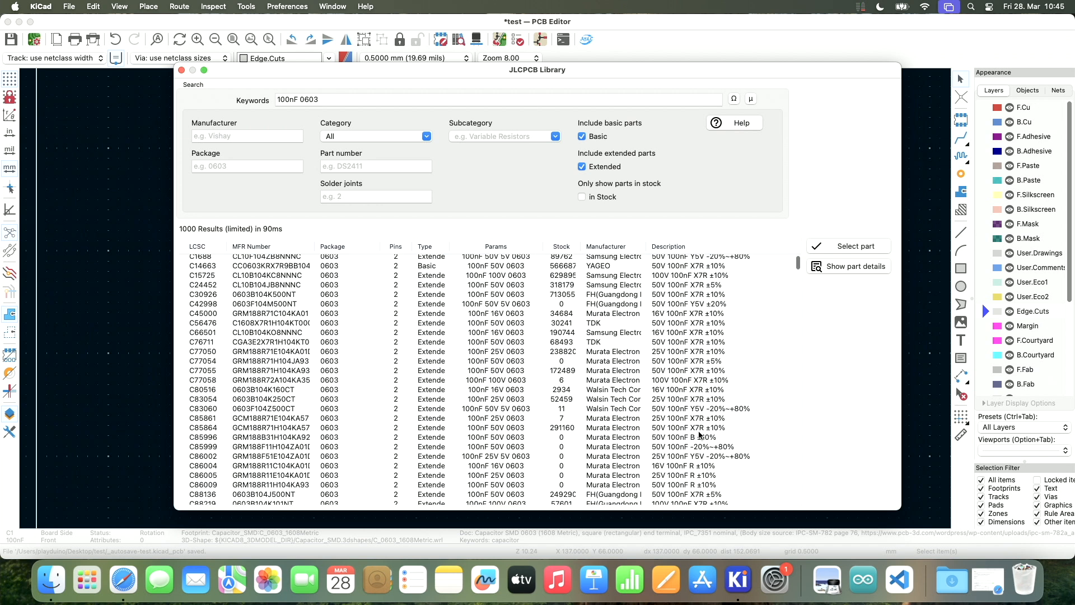
{"action": "scroll", "coordinate": [655, 395], "scroll_direction": "up", "scroll_amount": 3}
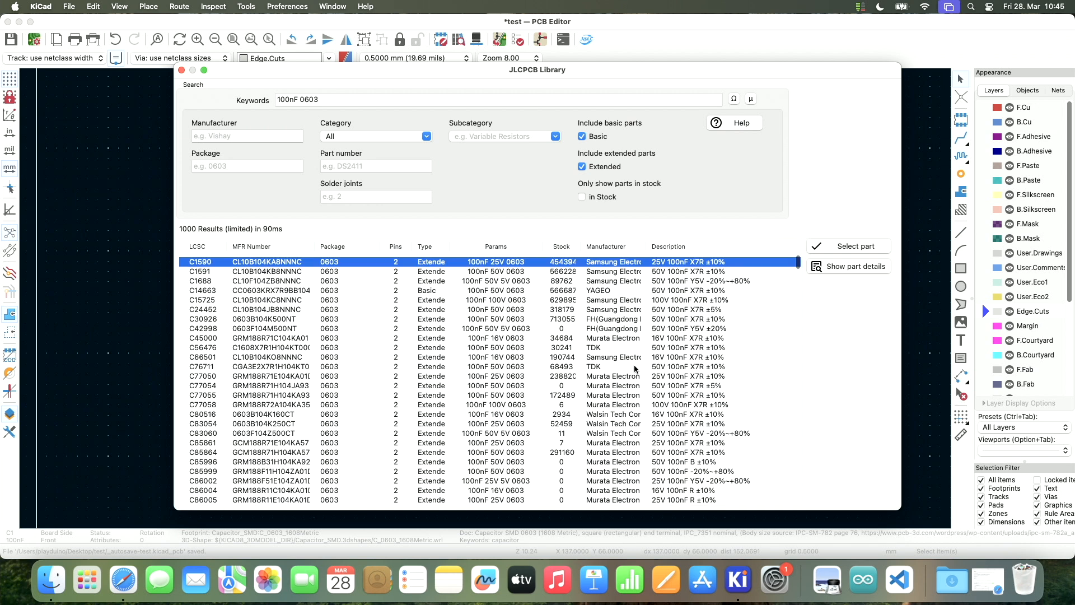
{"action": "scroll", "coordinate": [727, 378], "scroll_direction": "down", "scroll_amount": 3}
{"action": "scroll", "coordinate": [729, 386], "scroll_direction": "up", "scroll_amount": 3}
{"action": "left_click", "coordinate": [850, 269]}
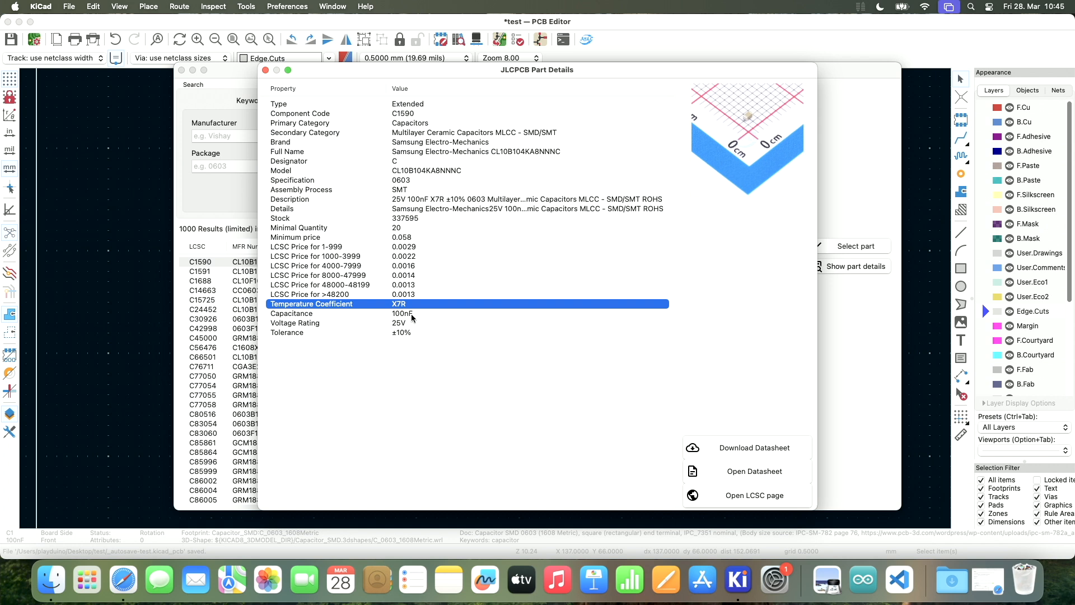
Check C1590's tolerance row and open its datasheet in Safari.
{"action": "left_click", "coordinate": [427, 332]}
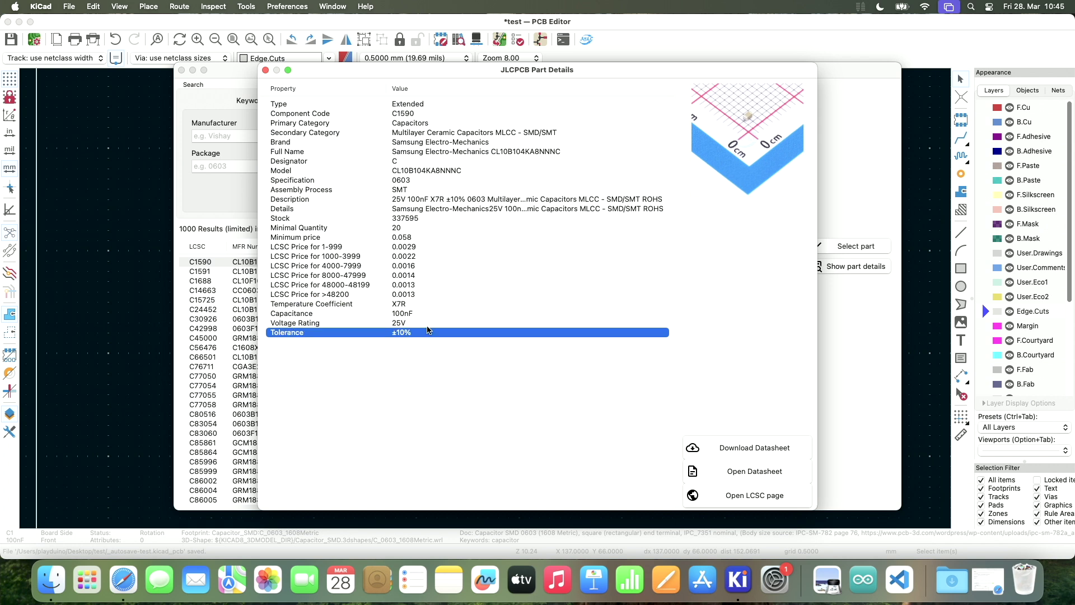
{"action": "left_click", "coordinate": [726, 474]}
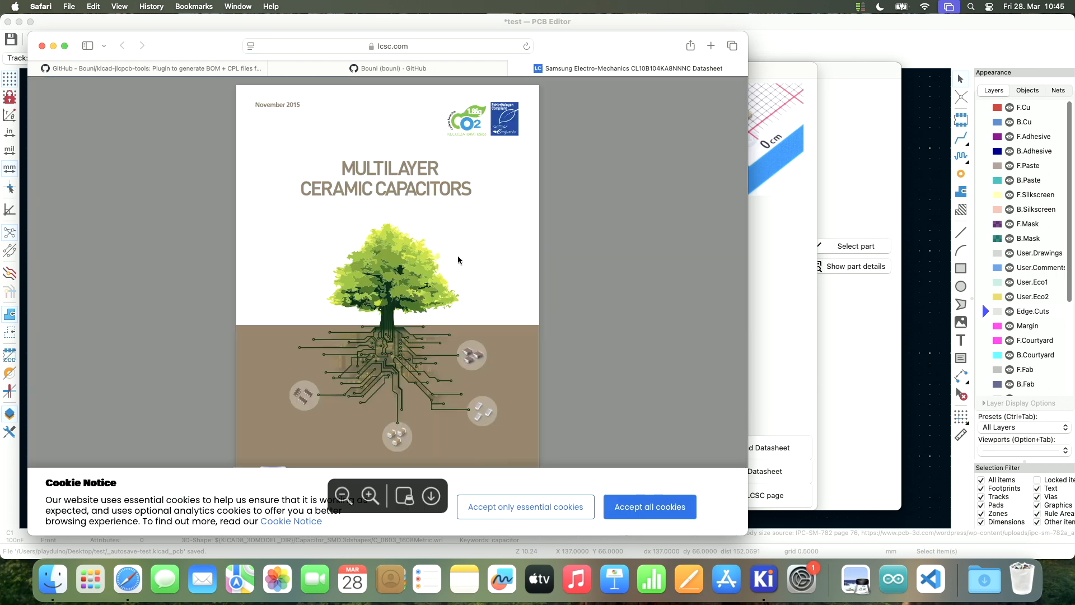
{"action": "scroll", "coordinate": [458, 260], "scroll_direction": "down", "scroll_amount": 5}
{"action": "scroll", "coordinate": [458, 260], "scroll_direction": "down", "scroll_amount": 5}
{"action": "scroll", "coordinate": [458, 260], "scroll_direction": "down", "scroll_amount": 5}
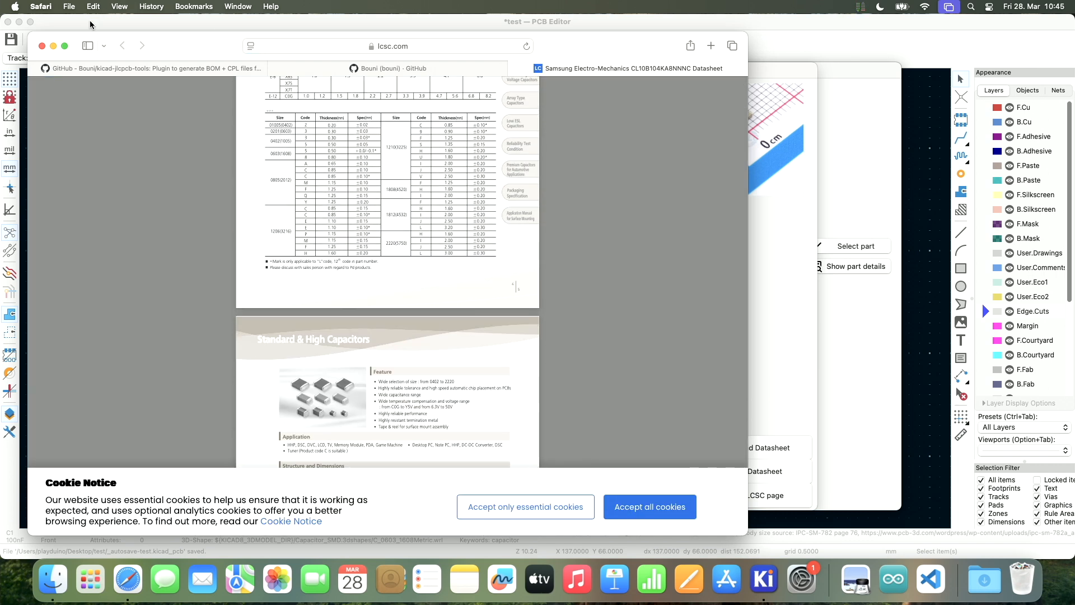
Close the datasheet and part details and move the JLCPCB Tools window aside.
{"action": "key", "text": "super+w"}
{"action": "left_click", "coordinate": [199, 71]}
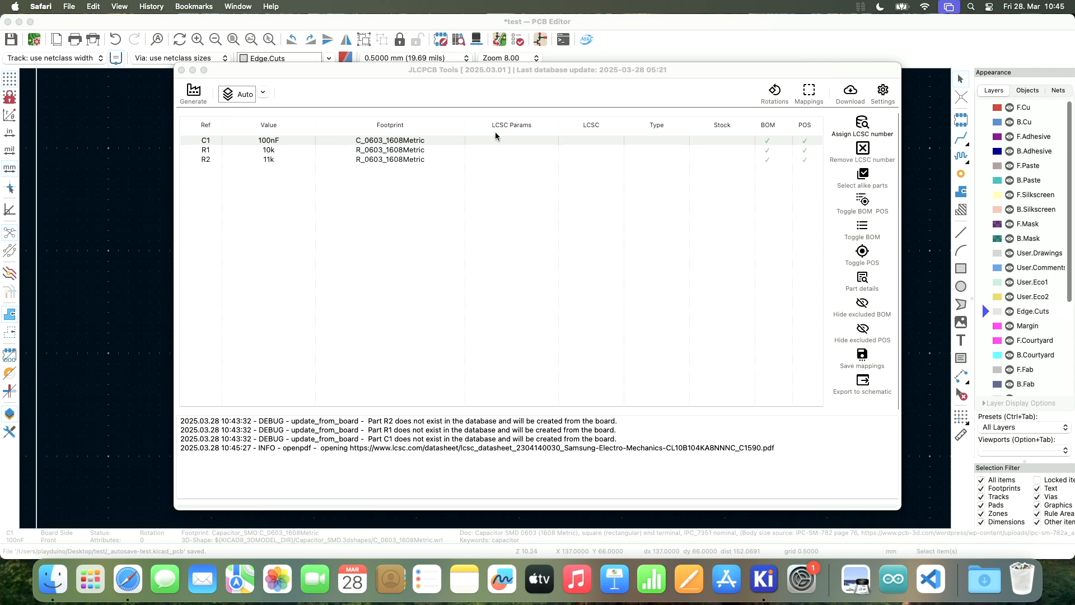
{"action": "left_click_drag", "start_coordinate": [503, 66], "coordinate": [535, 87]}
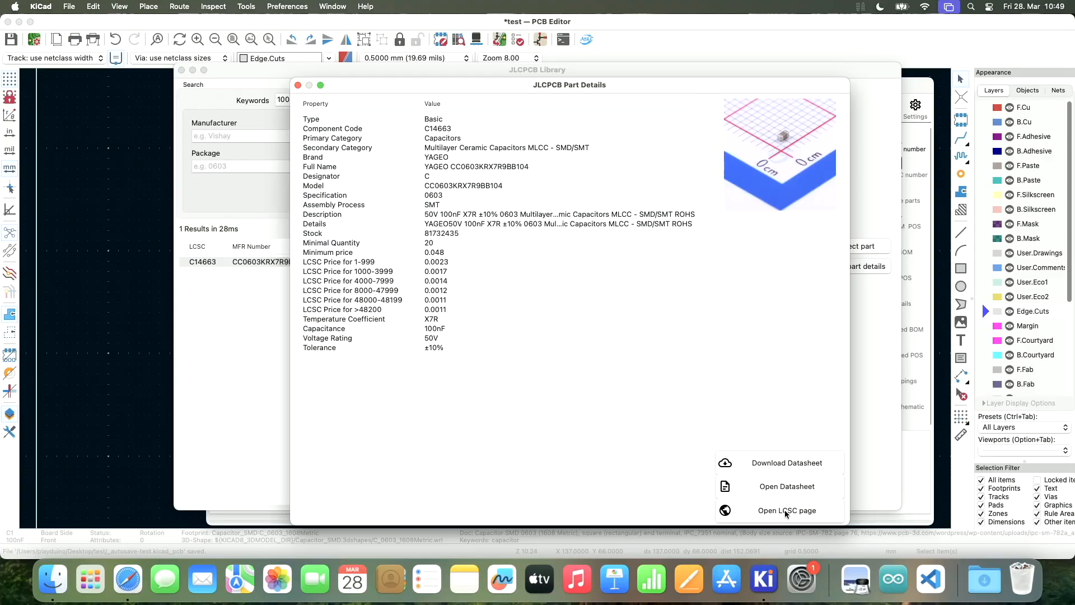
View the LCSC product page for C14663, then select R1 in the parts list.
{"action": "left_click", "coordinate": [785, 510]}
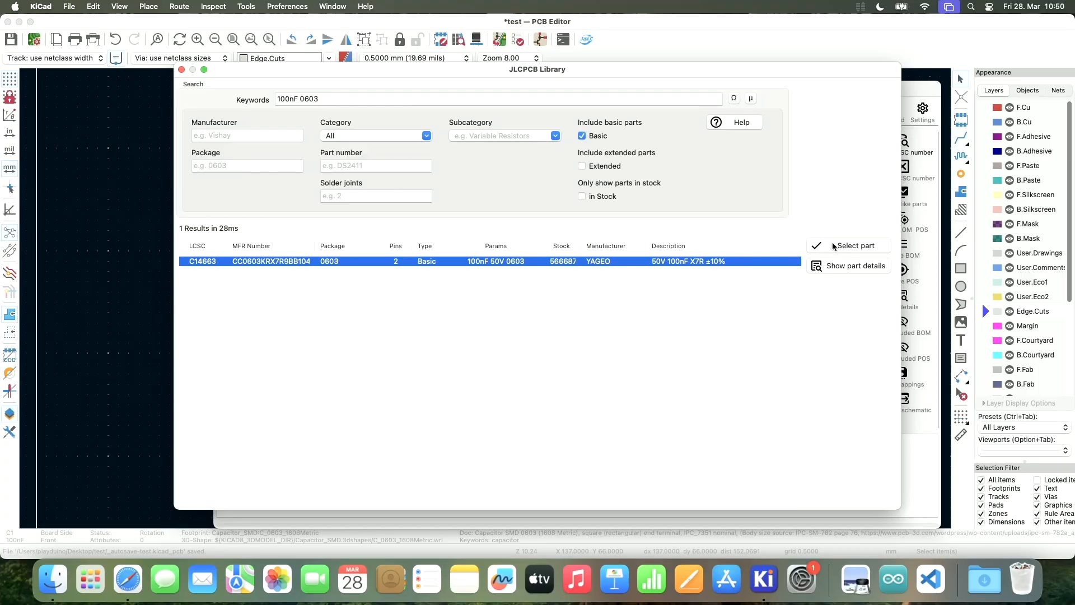
{"action": "left_click", "coordinate": [428, 170]}
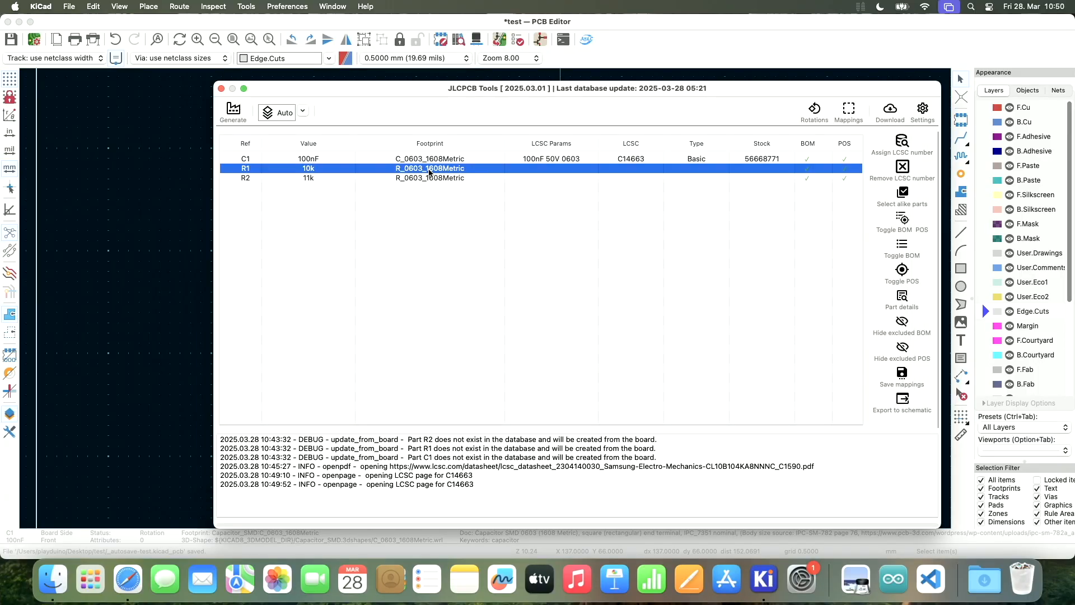
Search 10kΩ 0603 and assign basic part C25804 (0603WAF1002T5E) to R1.
{"action": "left_click", "coordinate": [903, 143]}
{"action": "left_click", "coordinate": [547, 290]}
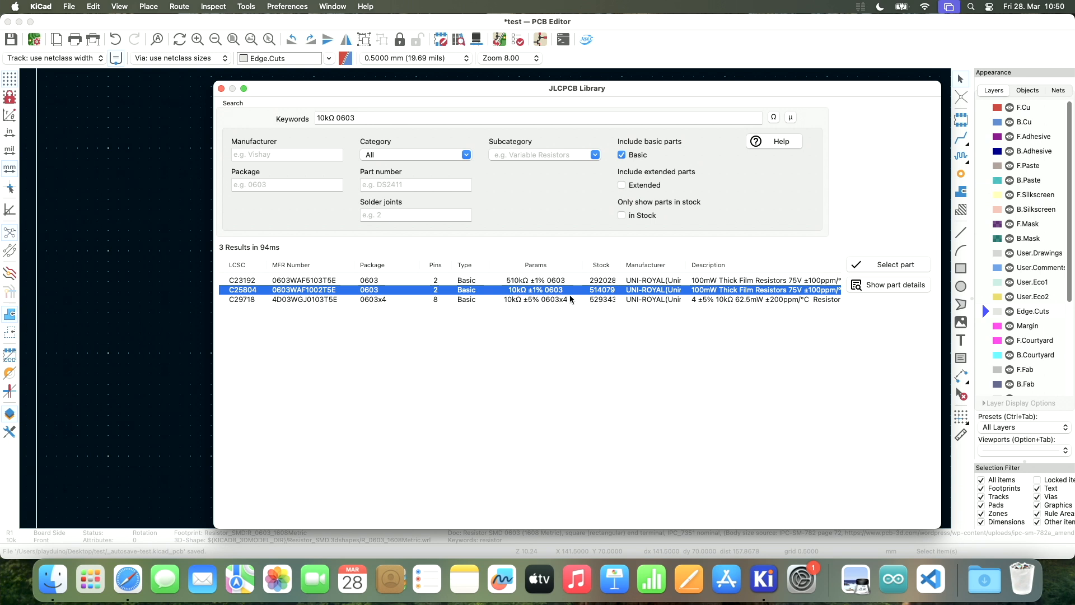
{"action": "scroll", "coordinate": [747, 280], "scroll_direction": "right", "scroll_amount": 2}
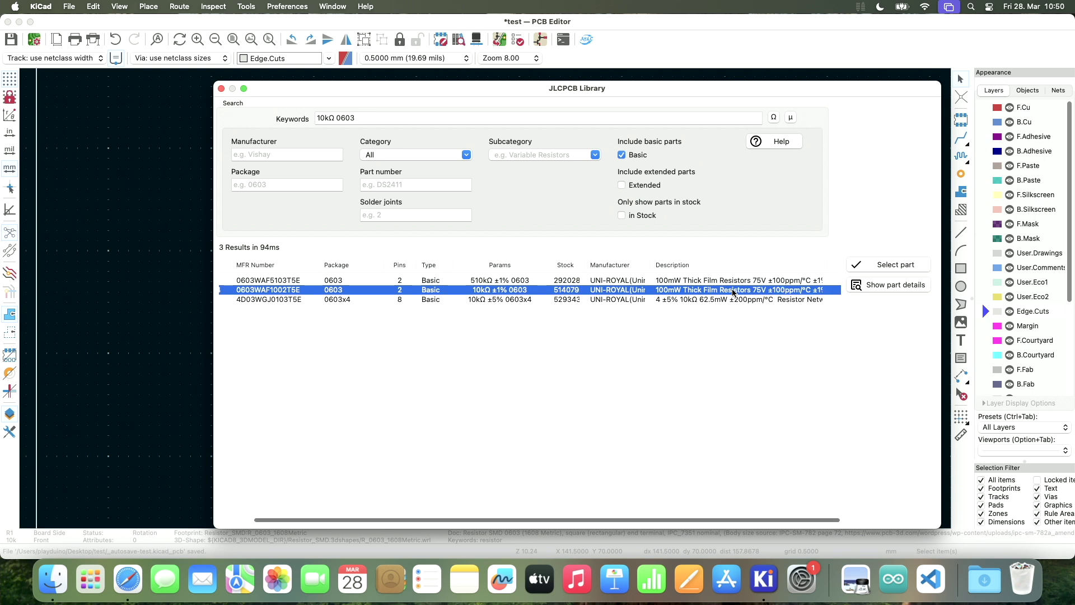
{"action": "left_click", "coordinate": [863, 266]}
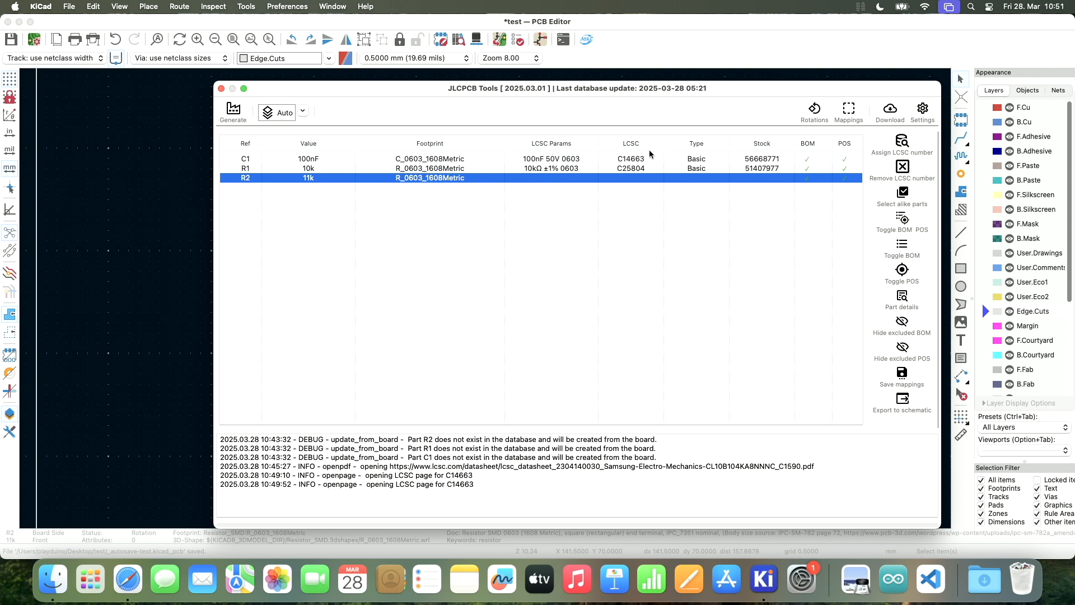
{"action": "left_click", "coordinate": [899, 142]}
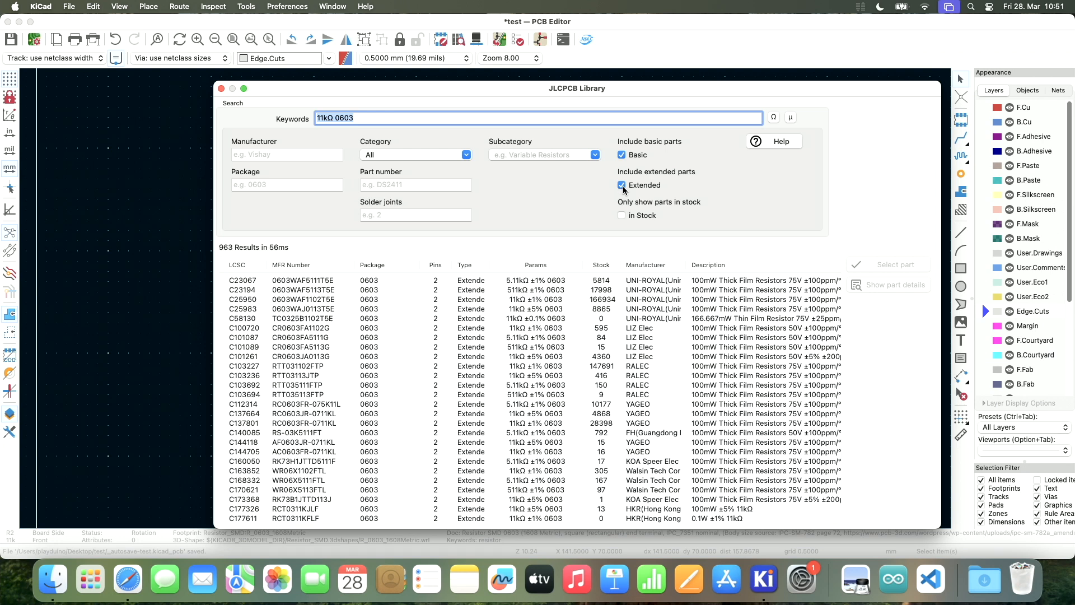
{"action": "left_click", "coordinate": [530, 300]}
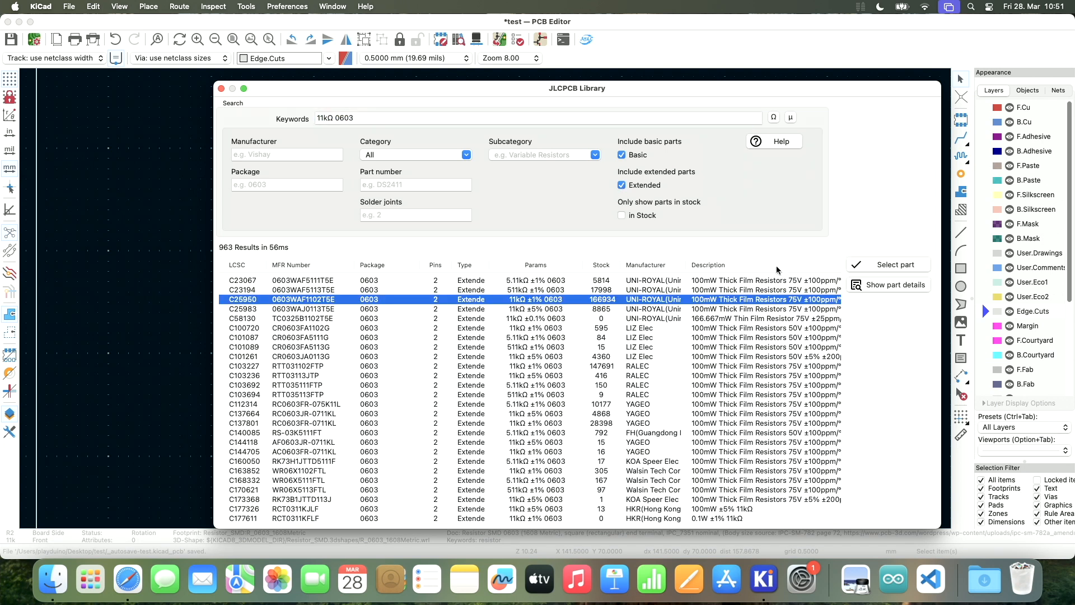
{"action": "left_click", "coordinate": [895, 284]}
{"action": "left_click", "coordinate": [778, 516]}
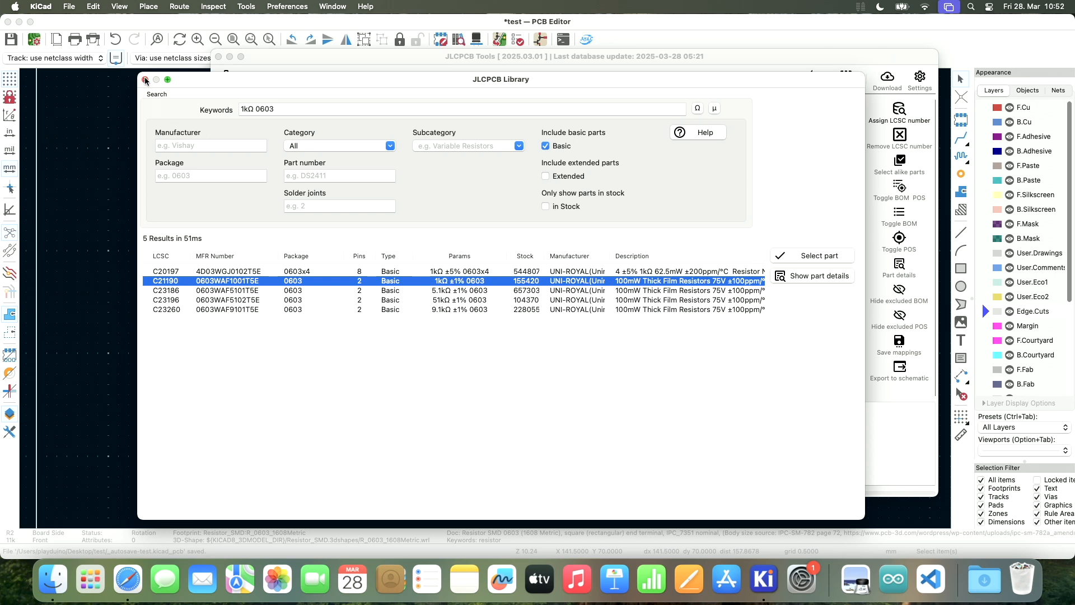
{"action": "left_click", "coordinate": [145, 79]}
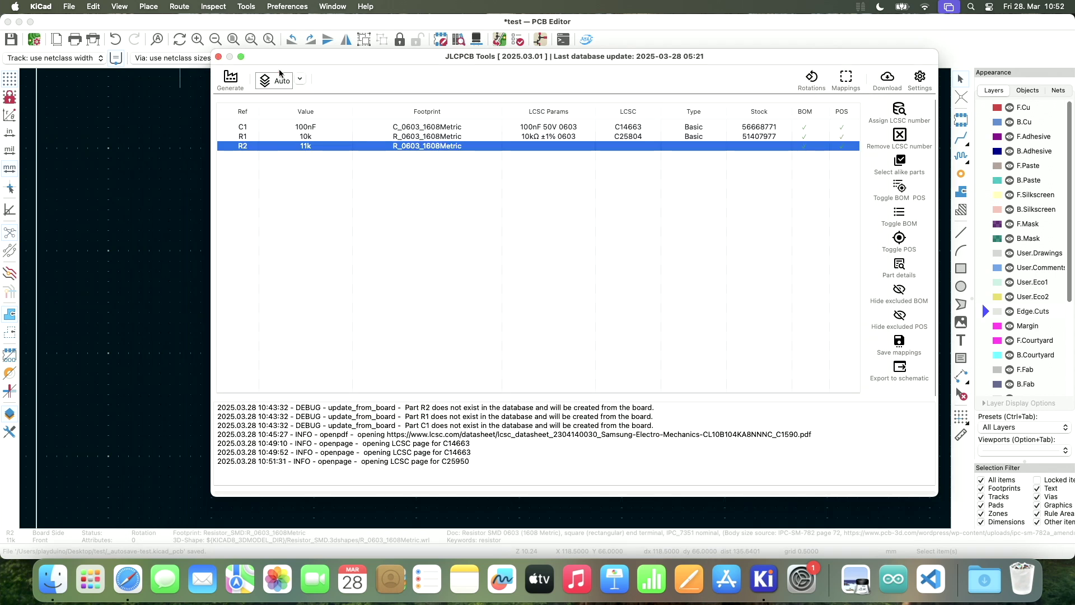
Save the LCSC part mappings, close JLCPCB Tools and return to the schematic.
{"action": "left_click", "coordinate": [899, 341]}
{"action": "left_click", "coordinate": [218, 56]}
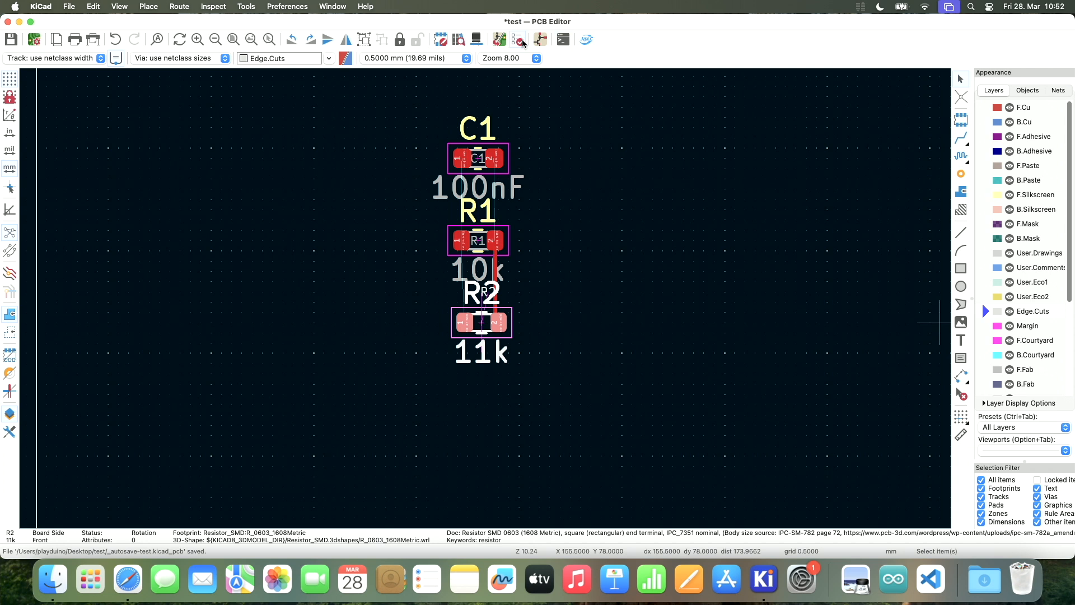
{"action": "left_click", "coordinate": [540, 40]}
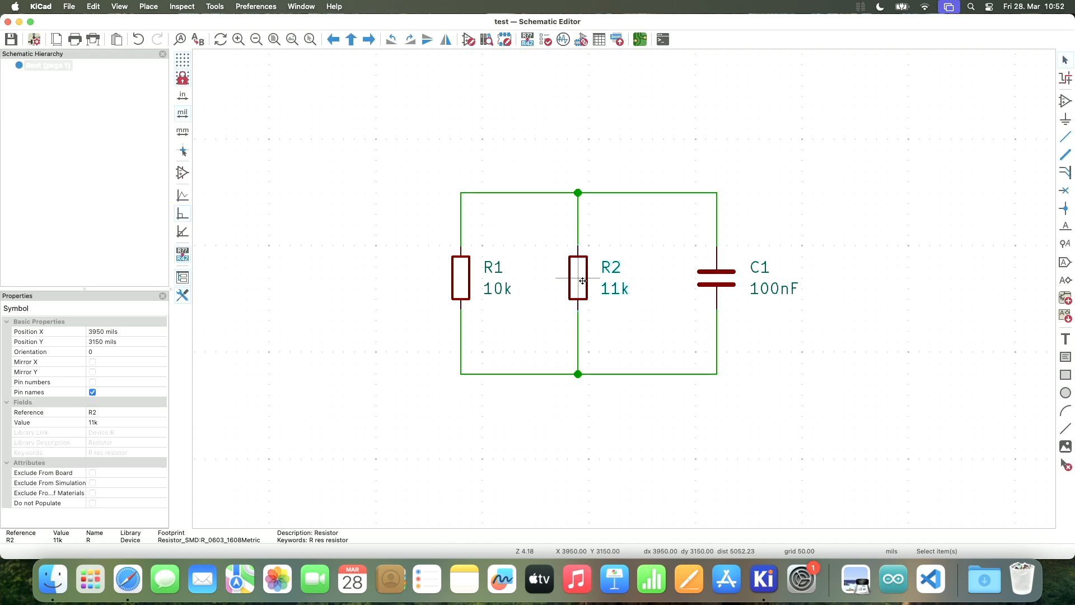
Duplicate R2 as a new resistor R3 below it and set R3's value to 1k.
{"action": "left_click_drag", "start_coordinate": [585, 278], "coordinate": [586, 248]}
{"action": "key", "text": "super+d"}
{"action": "left_click", "coordinate": [587, 321]}
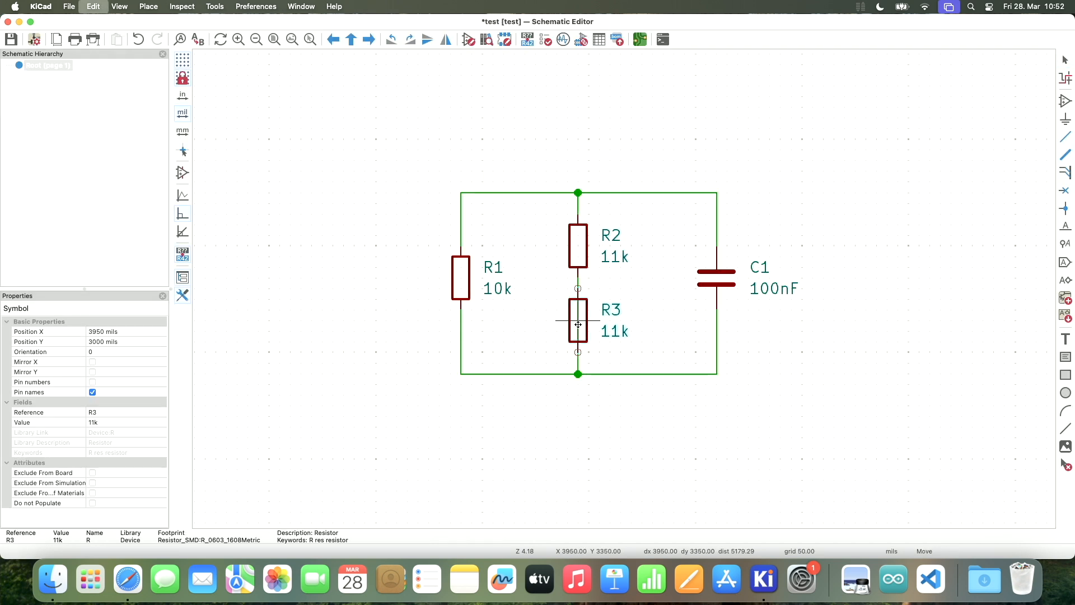
{"action": "double_click", "coordinate": [590, 325]}
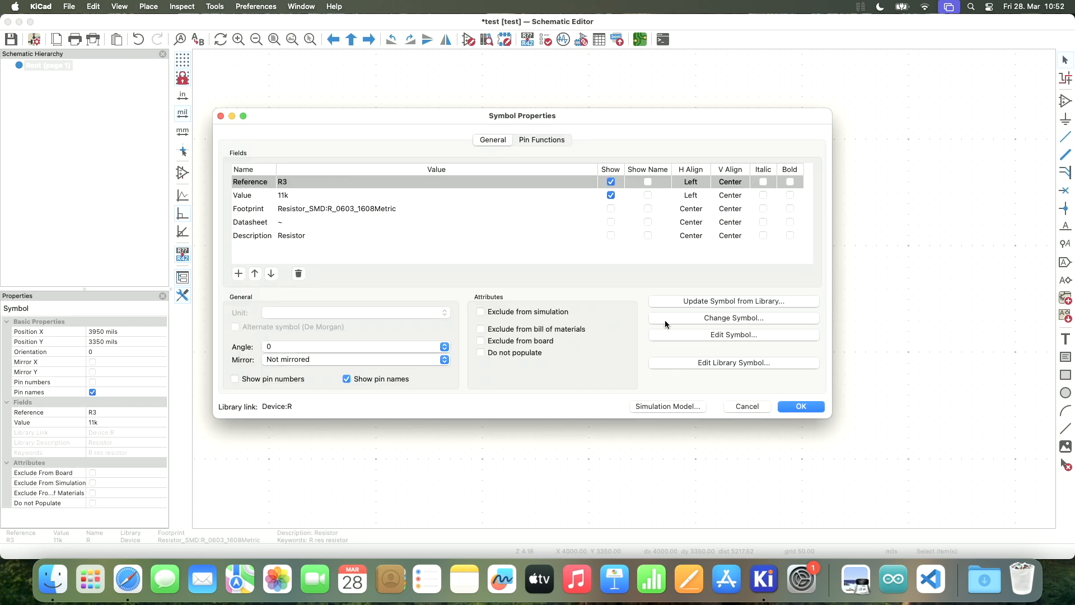
{"action": "left_click", "coordinate": [315, 197]}
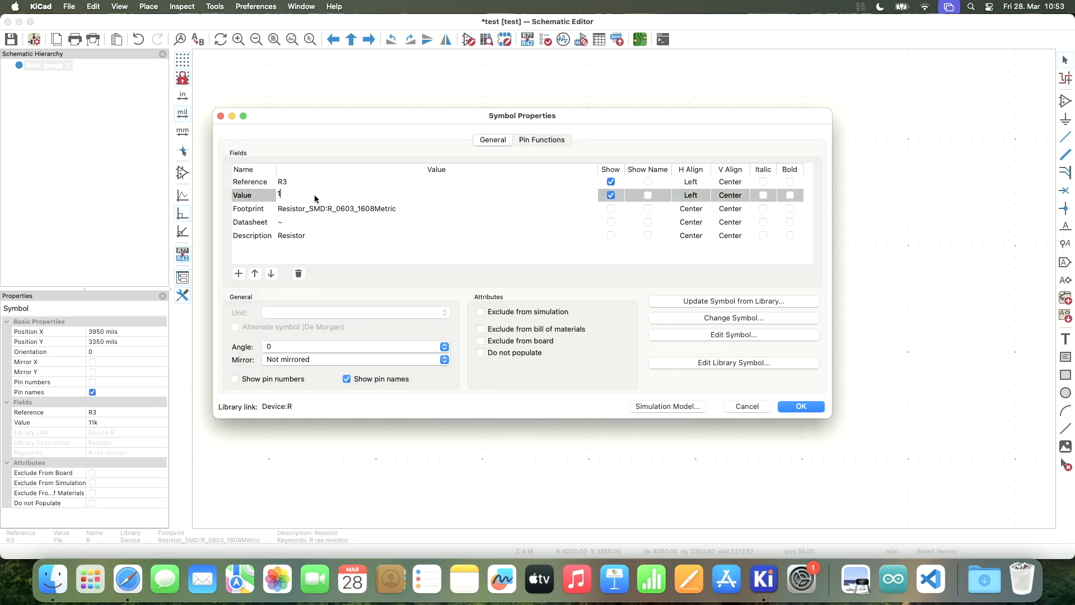
{"action": "type", "text": "k"}
{"action": "left_click", "coordinate": [801, 405]}
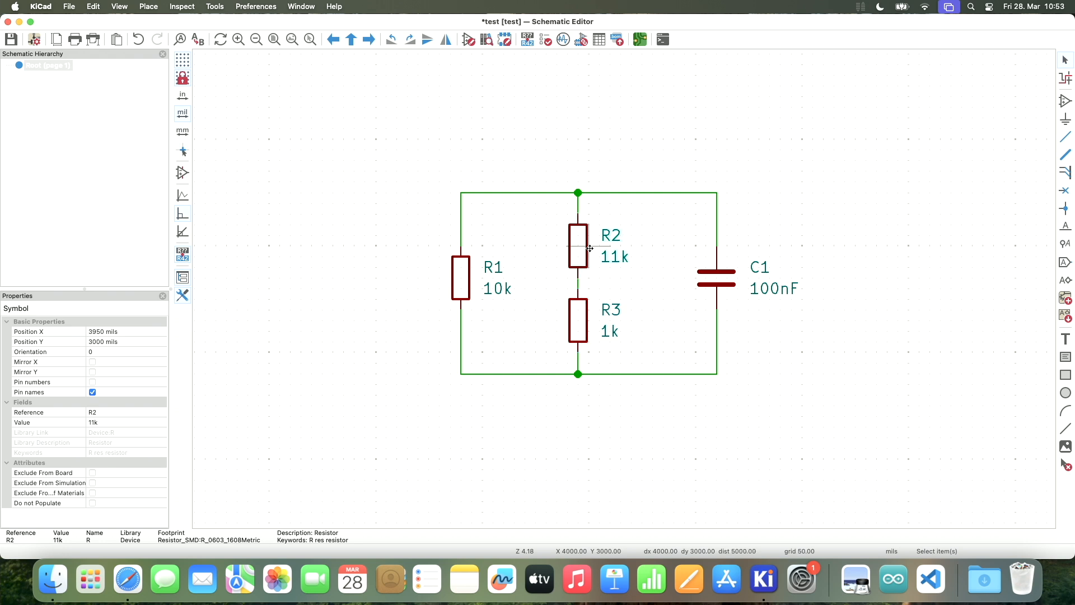
Change R2's value to 10k and save the schematic.
{"action": "double_click", "coordinate": [590, 252]}
{"action": "left_click", "coordinate": [332, 195]}
{"action": "type", "text": "1"}
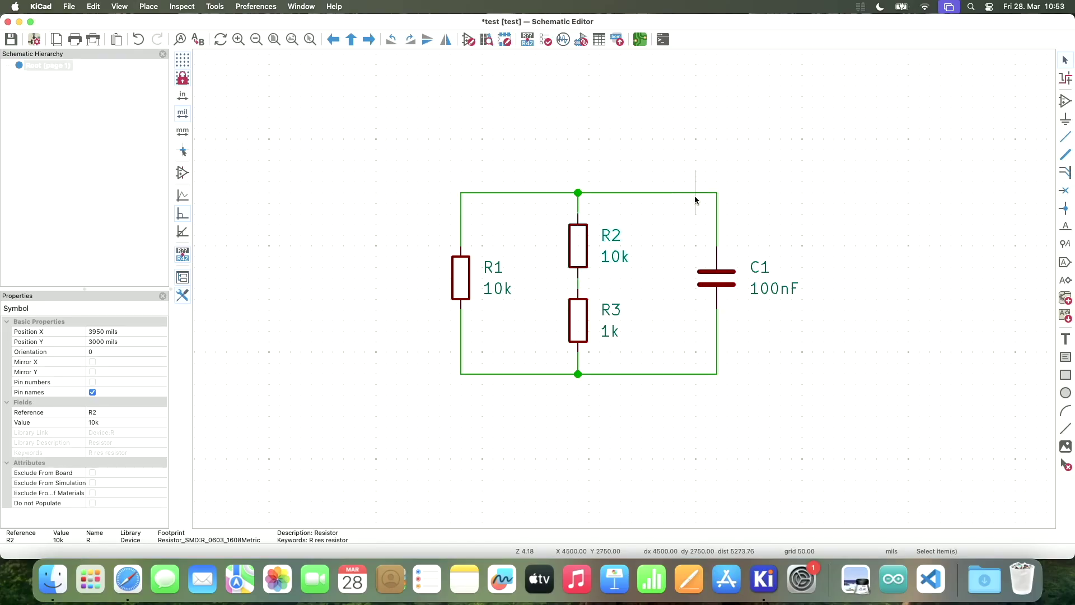
{"action": "key", "text": "ctrl+s"}
Update the board from the schematic so R3's footprint is added.
{"action": "left_click", "coordinate": [639, 40]}
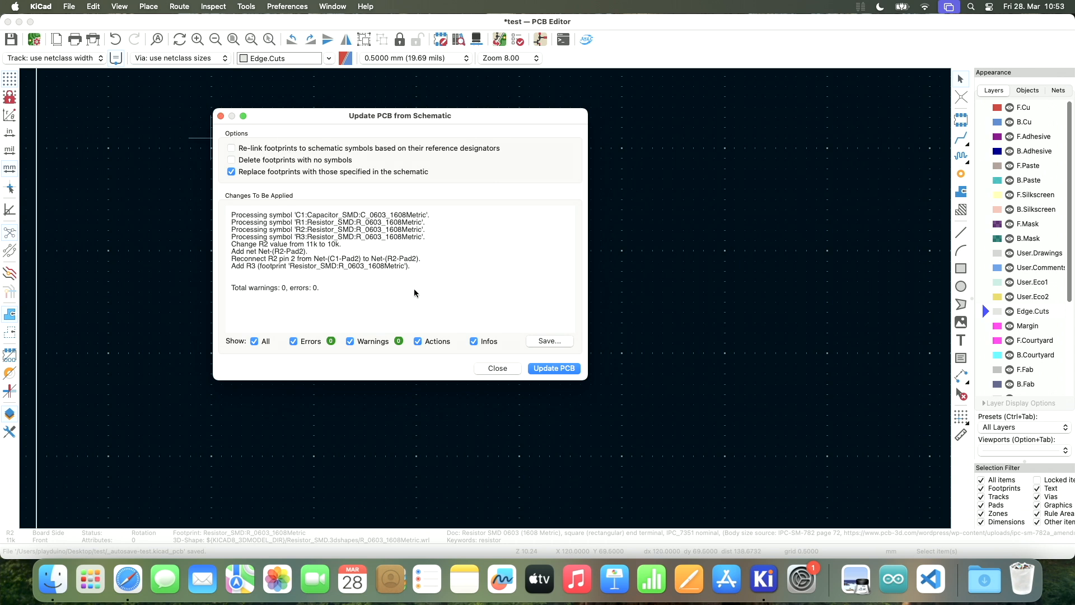
{"action": "left_click", "coordinate": [542, 373]}
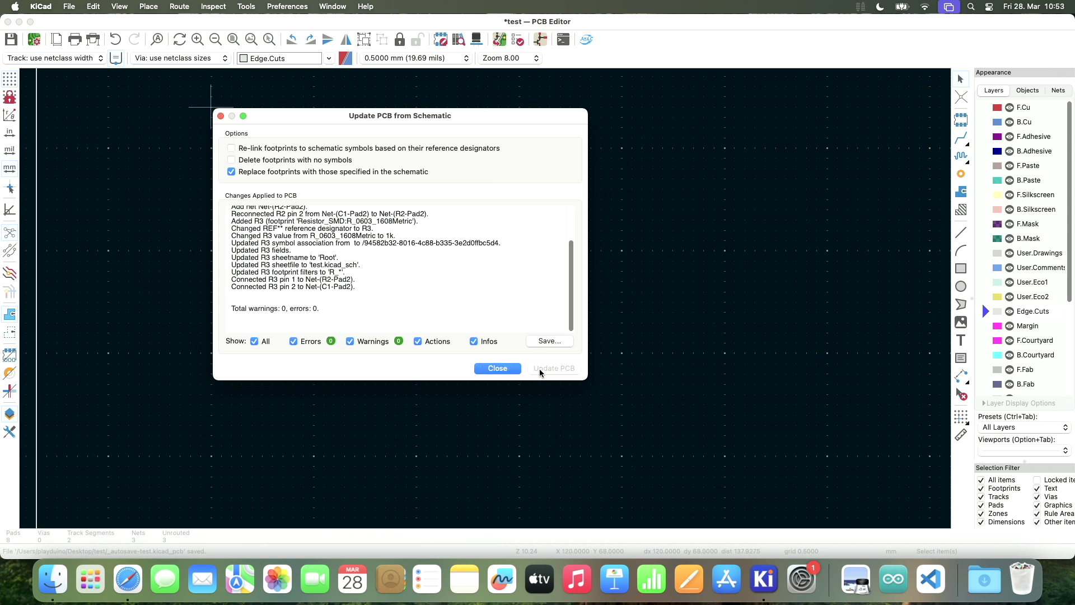
{"action": "left_click", "coordinate": [504, 368]}
{"action": "scroll", "coordinate": [263, 196], "scroll_direction": "down", "scroll_amount": 3}
Place R3, then arrange R2 and R3 side by side below R1, rotating R3 half a turn.
{"action": "left_click", "coordinate": [294, 206]}
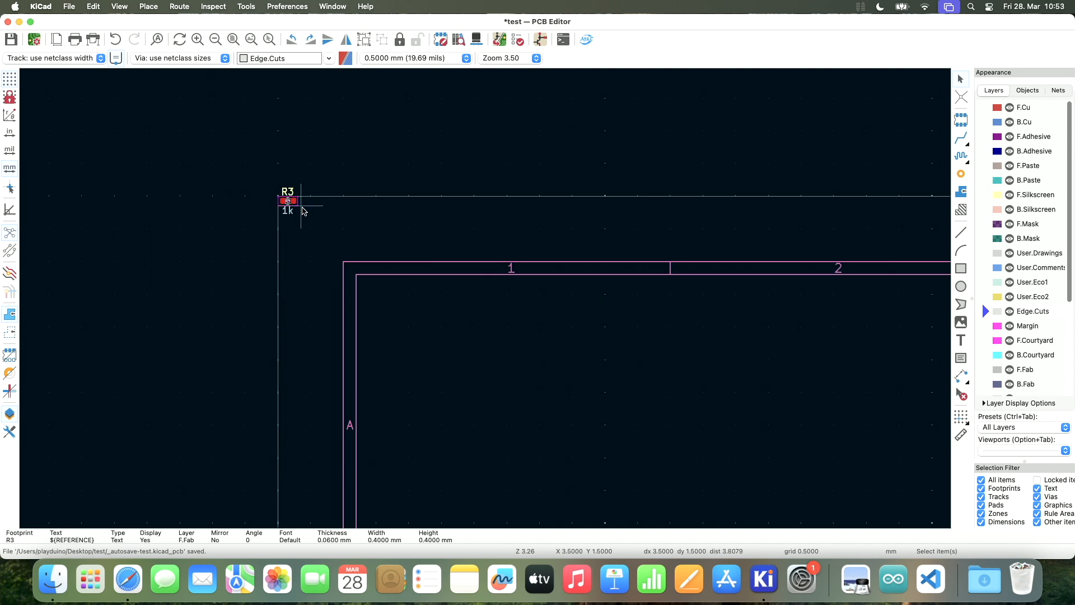
{"action": "scroll", "coordinate": [288, 202], "scroll_direction": "up", "scroll_amount": 5}
{"action": "left_click_drag", "start_coordinate": [445, 298], "coordinate": [299, 427]}
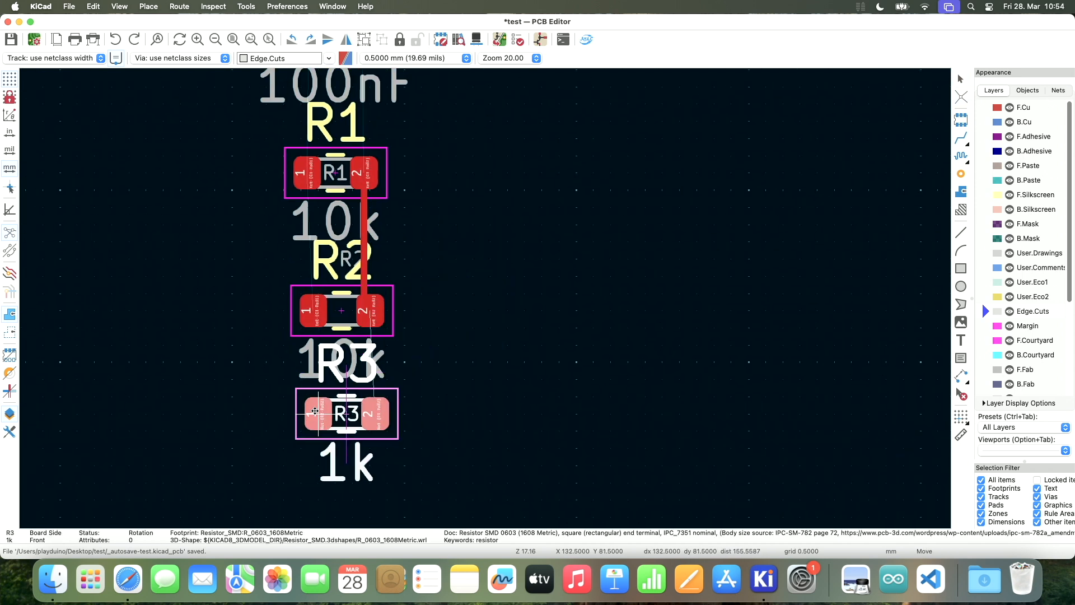
{"action": "left_click", "coordinate": [299, 427]}
{"action": "scroll", "coordinate": [298, 426], "scroll_direction": "up", "scroll_amount": 2}
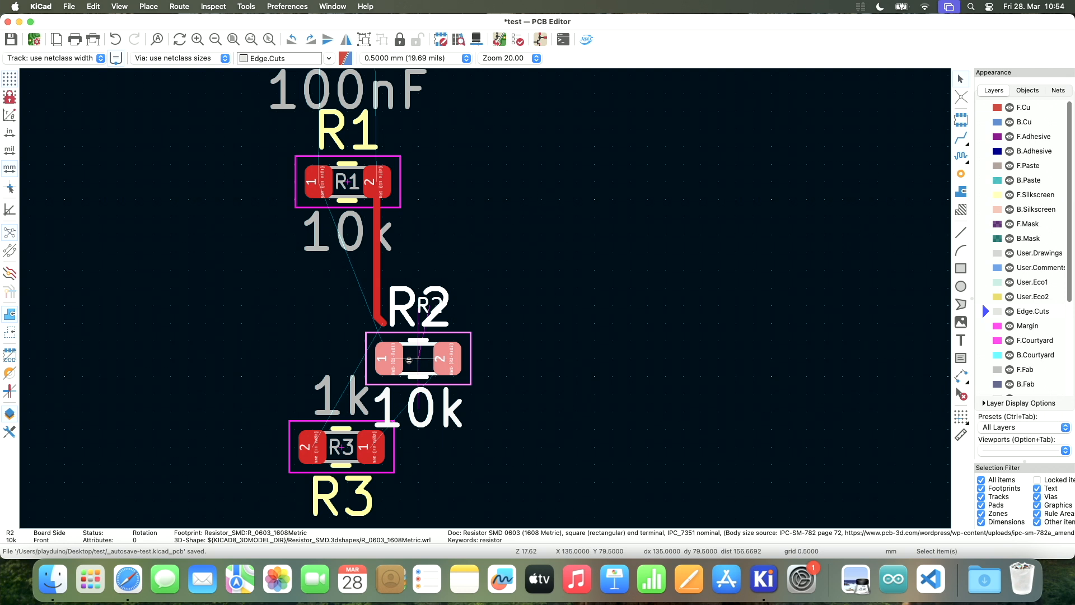
{"action": "left_click_drag", "start_coordinate": [396, 353], "coordinate": [231, 387]}
{"action": "left_click", "coordinate": [231, 387]}
{"action": "left_click", "coordinate": [342, 447]}
{"action": "key", "text": "r"}
{"action": "key", "text": "r"}
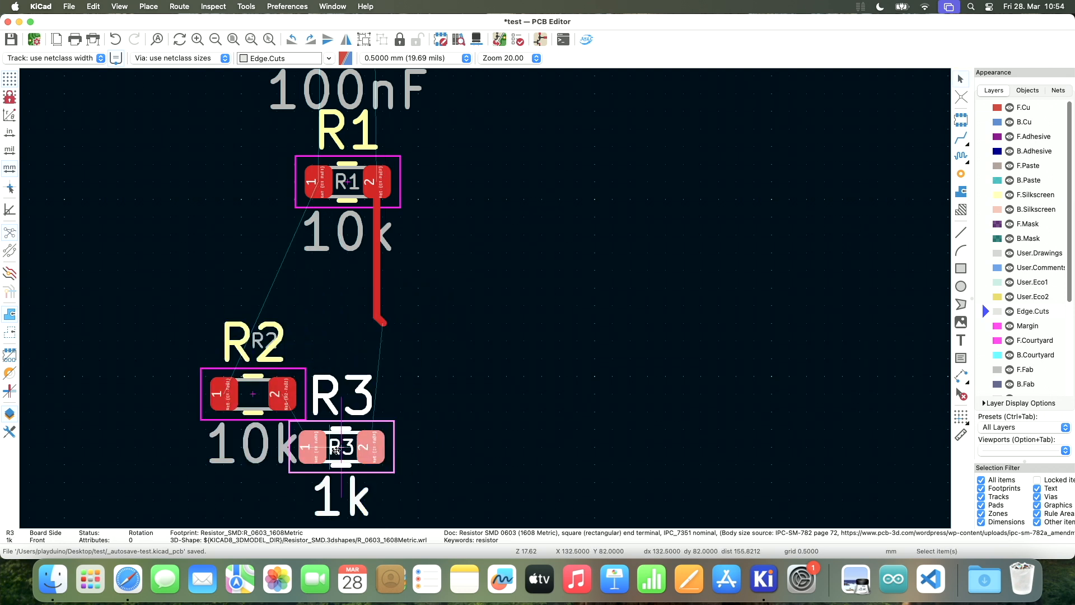
{"action": "left_click_drag", "start_coordinate": [341, 447], "coordinate": [383, 393]}
Route copper tracks joining R1 to R3, R3 to R2 and R2 back to R1, then save the board.
{"action": "key", "text": "x"}
{"action": "left_click", "coordinate": [386, 320]}
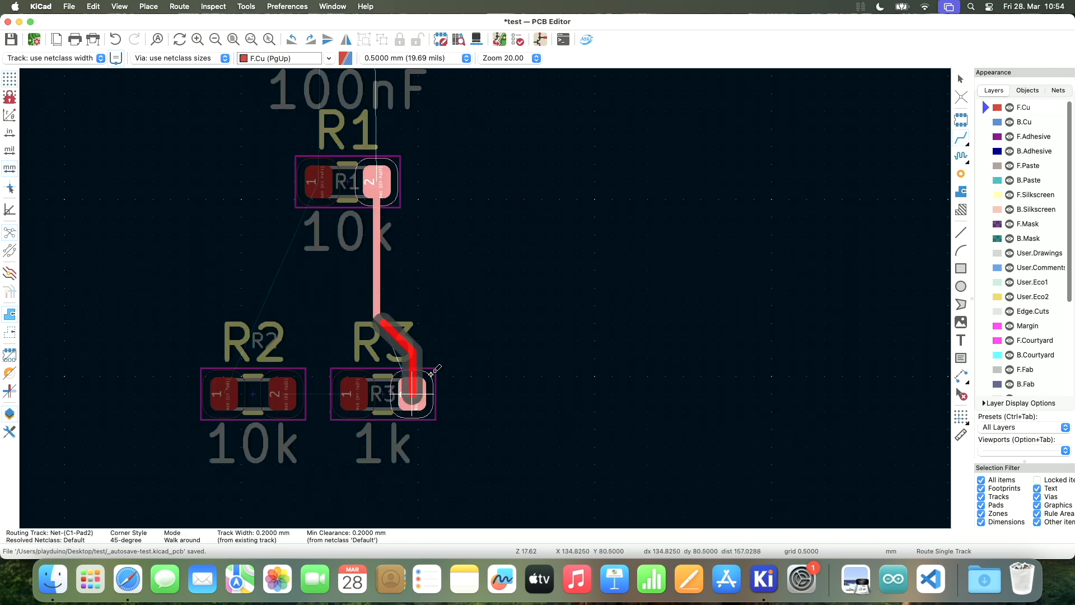
{"action": "left_click", "coordinate": [410, 375]}
{"action": "left_click", "coordinate": [351, 391]}
{"action": "left_click", "coordinate": [275, 393]}
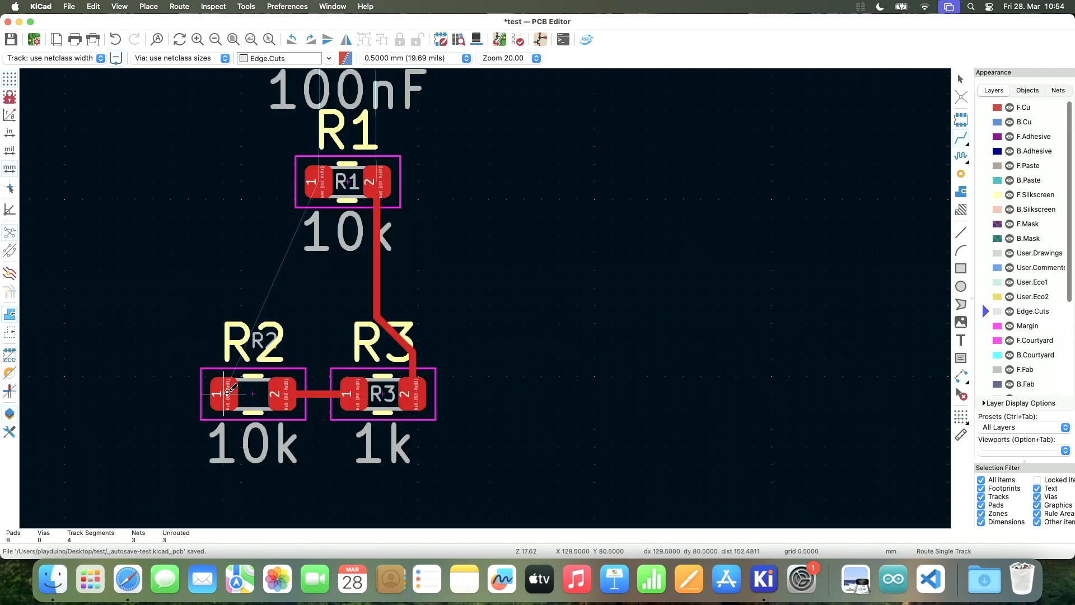
{"action": "left_click", "coordinate": [217, 394]}
{"action": "left_click", "coordinate": [318, 183]}
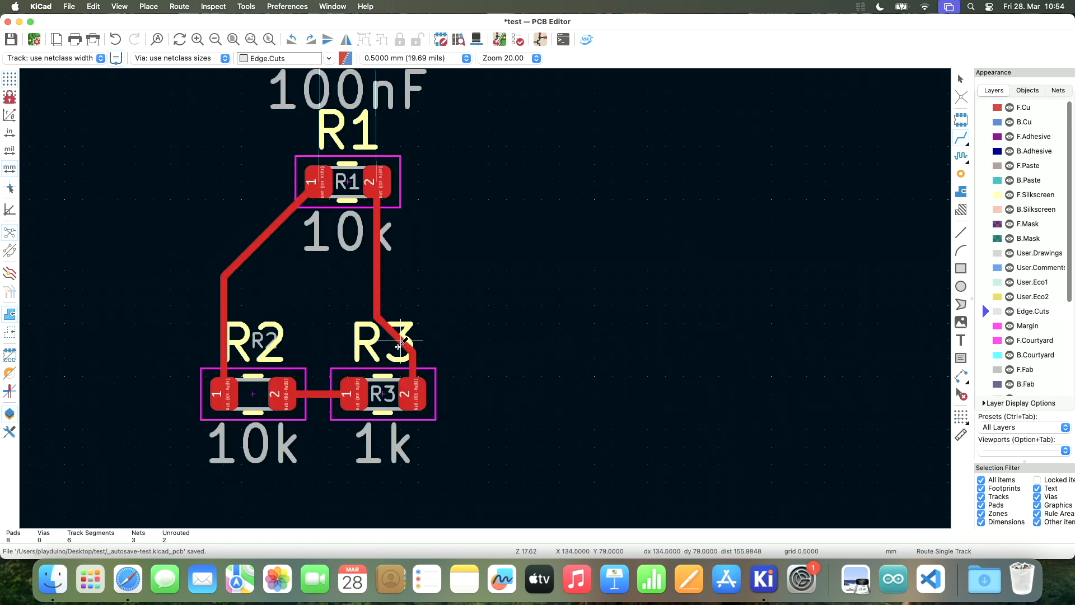
{"action": "key", "text": "Escape"}
{"action": "key", "text": "super+s"}
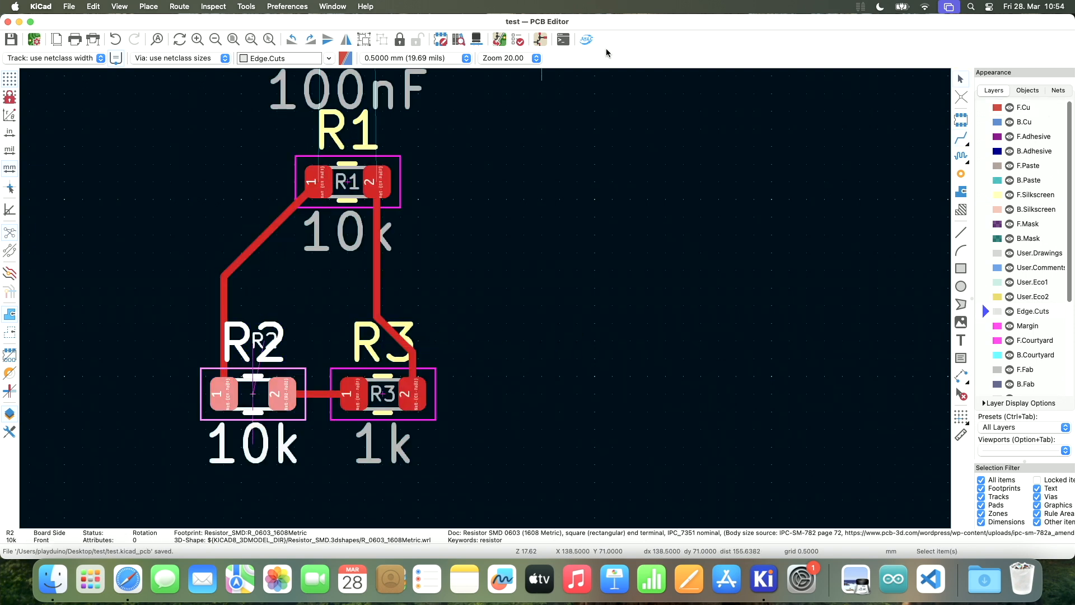
In JLCPCB Tools, assign the 10kΩ basic part C25804 to R2 via library search.
{"action": "left_click", "coordinate": [585, 42]}
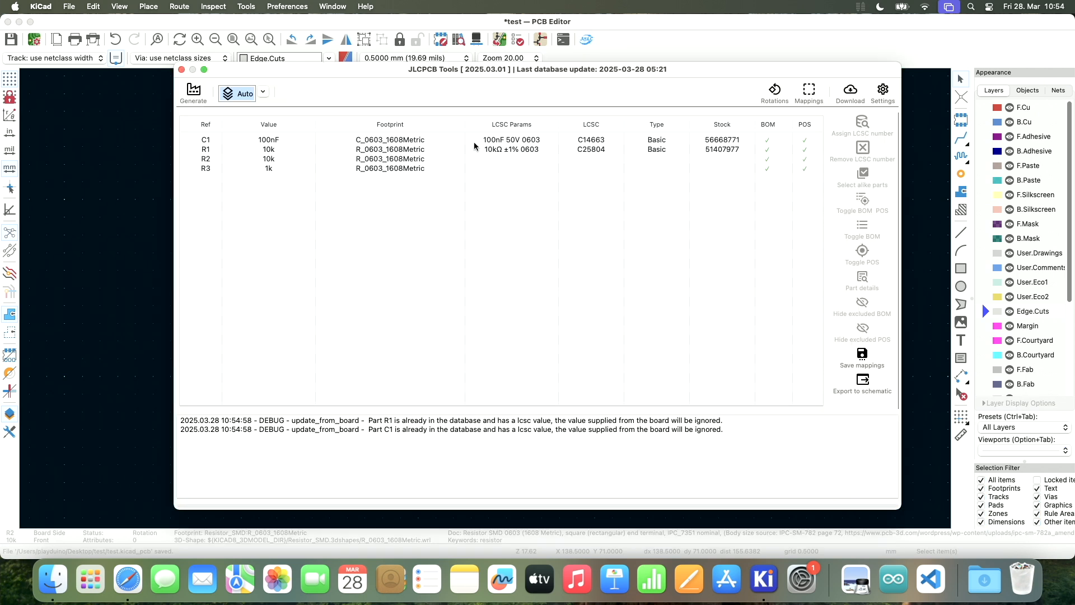
{"action": "left_click", "coordinate": [473, 159]}
{"action": "left_click", "coordinate": [858, 123]}
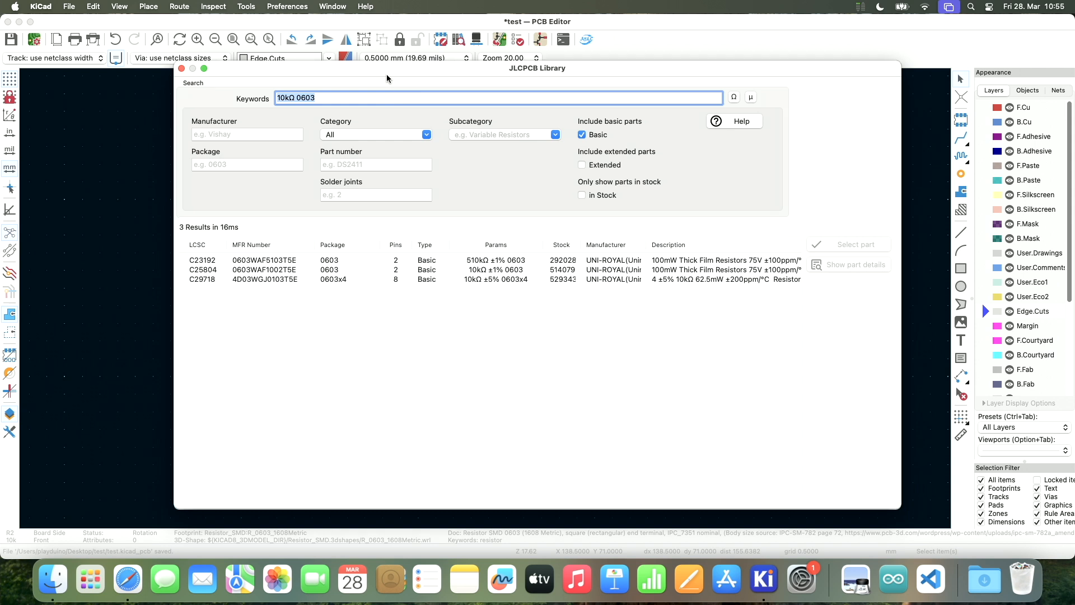
{"action": "left_click_drag", "start_coordinate": [387, 72], "coordinate": [415, 69]}
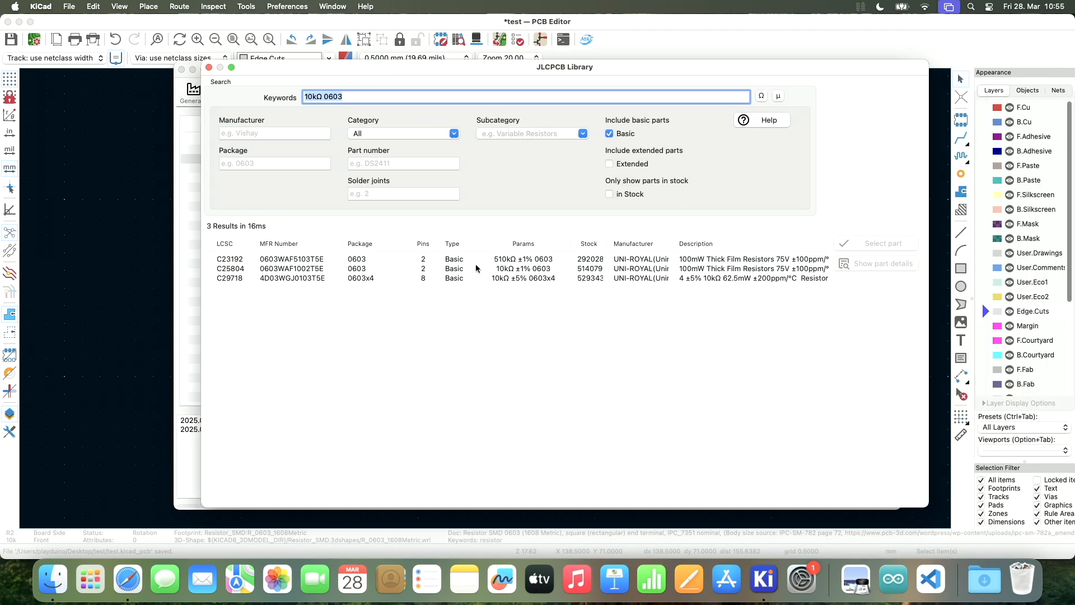
{"action": "left_click", "coordinate": [513, 269]}
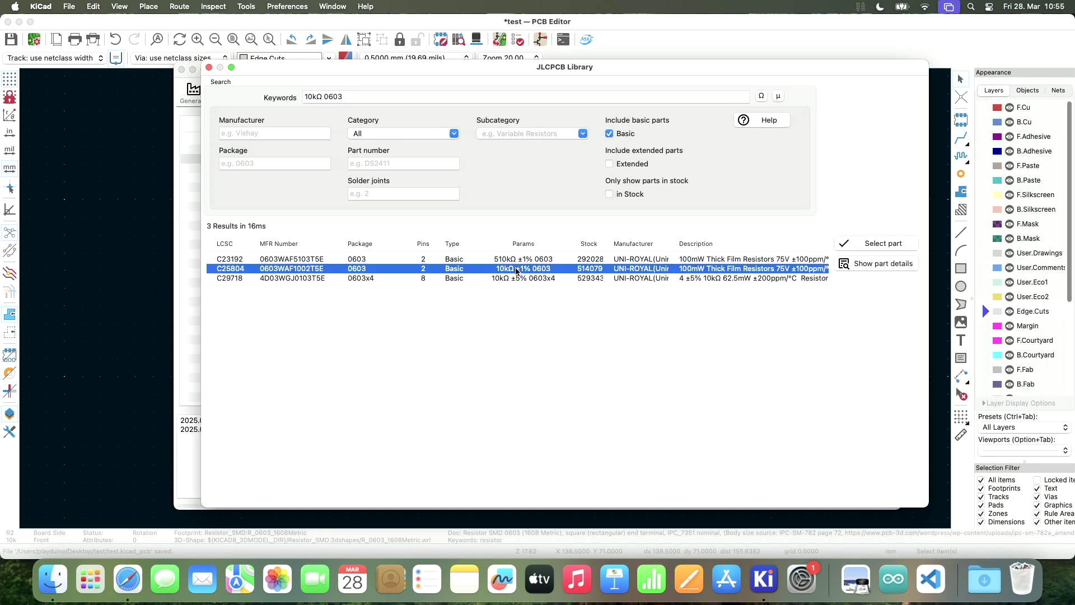
{"action": "left_click", "coordinate": [861, 245]}
Assign the 1kΩ basic part C21190 to R3 via library search.
{"action": "left_click", "coordinate": [482, 168]}
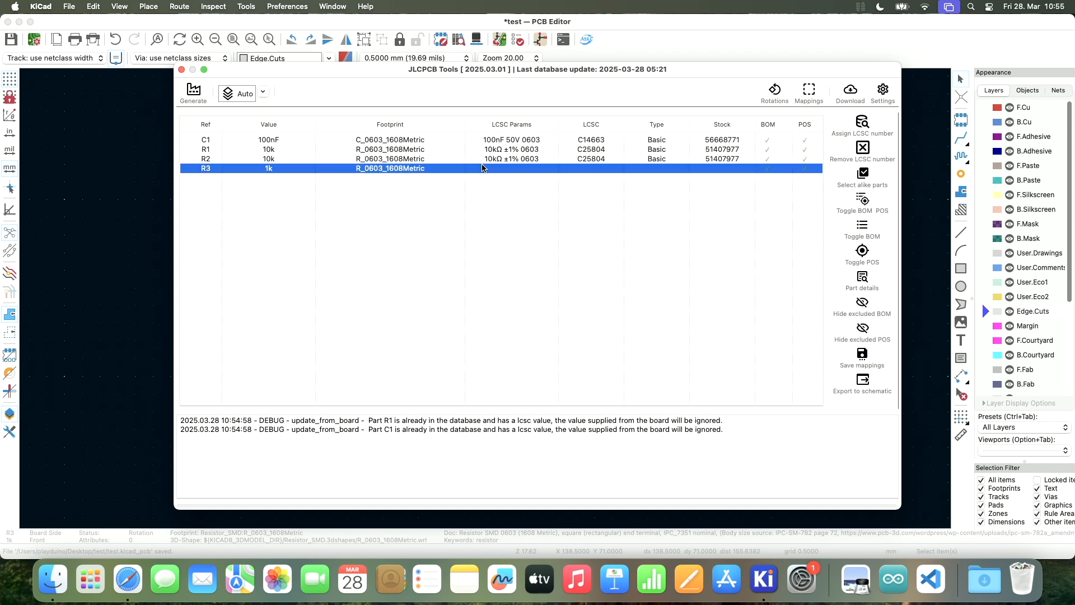
{"action": "left_click", "coordinate": [863, 124]}
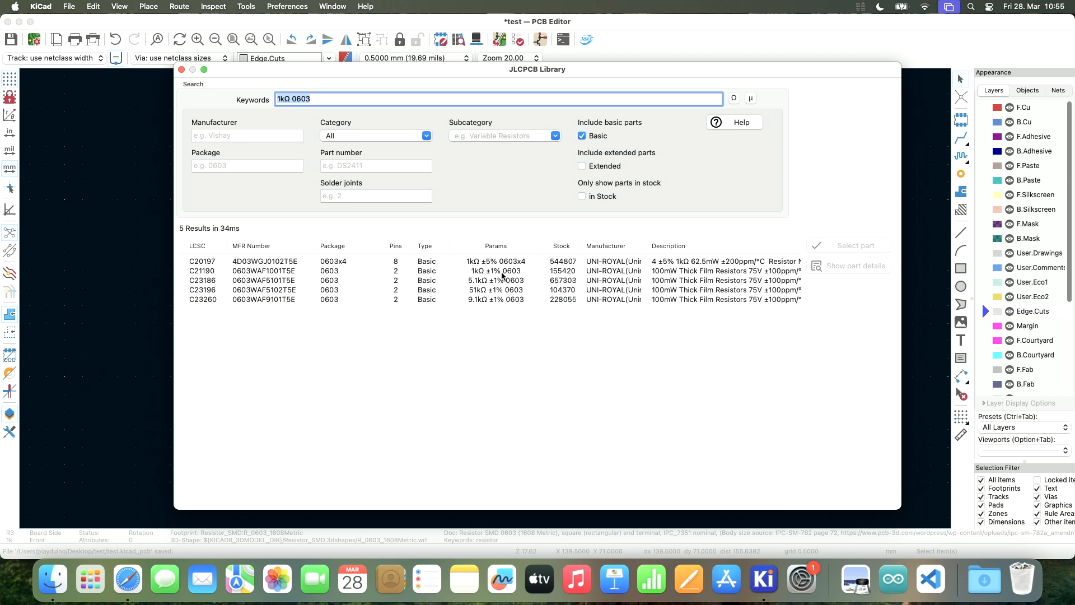
{"action": "left_click", "coordinate": [503, 273]}
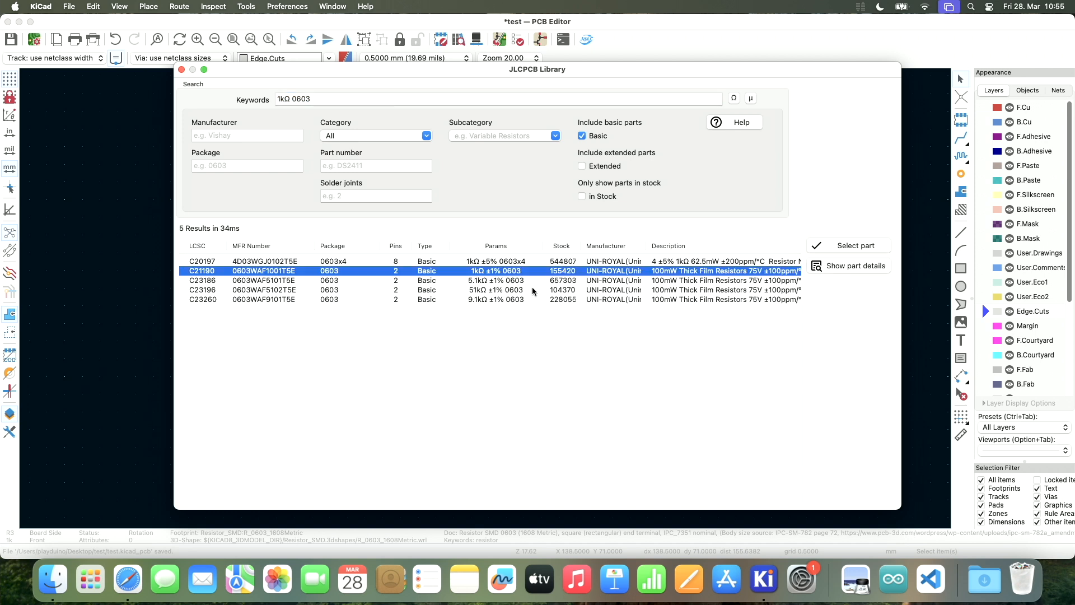
{"action": "left_click", "coordinate": [848, 248]}
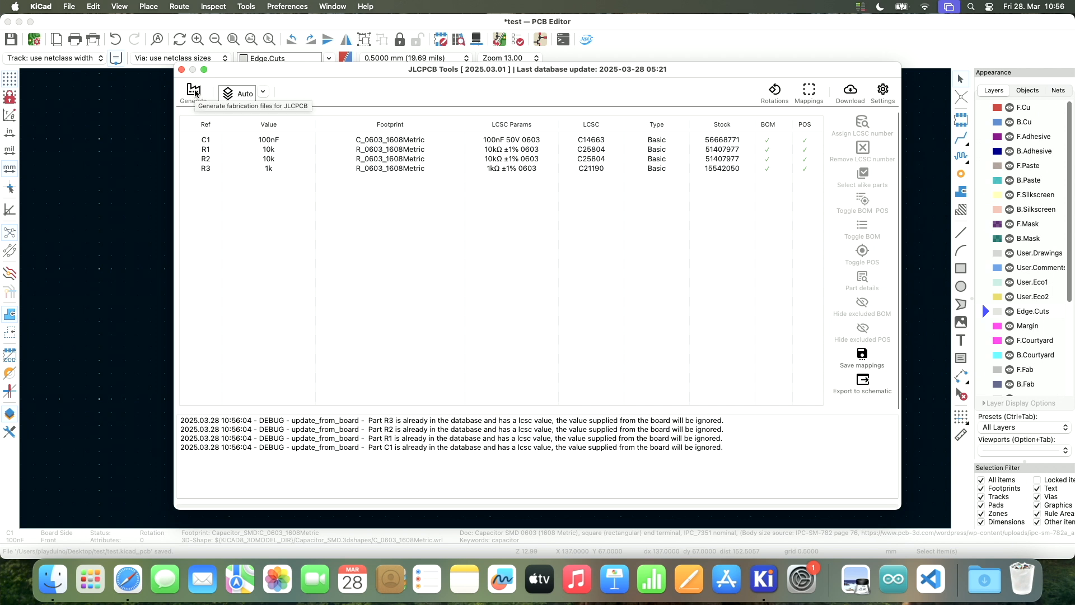
Generate the fabrication files and Quick Look BOM-test.csv, CPL-test.csv and the Gerber archive in production_files.
{"action": "left_click", "coordinate": [194, 91]}
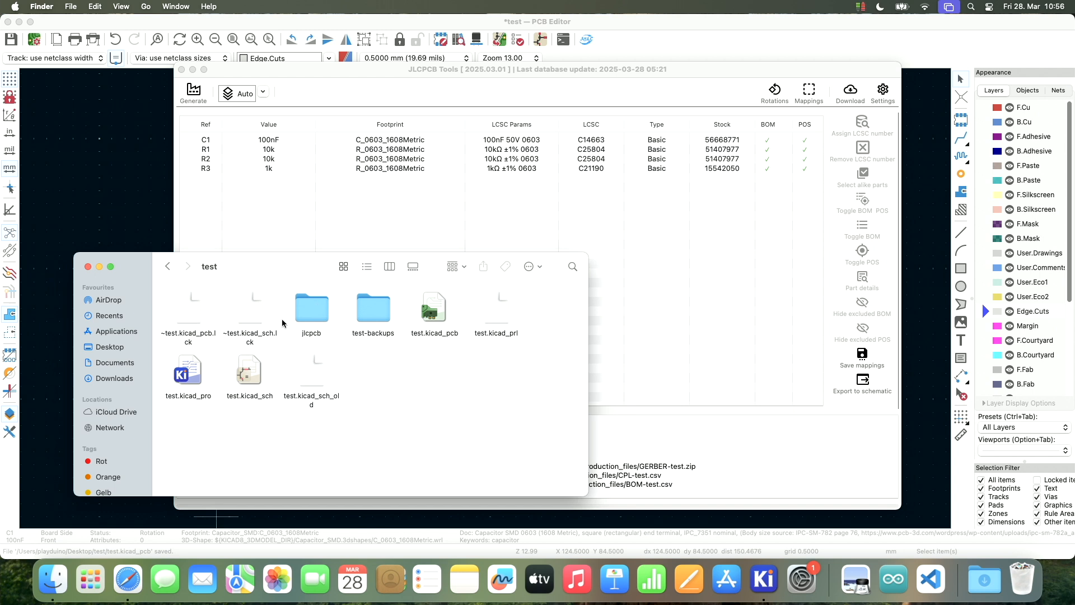
{"action": "double_click", "coordinate": [310, 309]}
{"action": "double_click", "coordinate": [240, 307]}
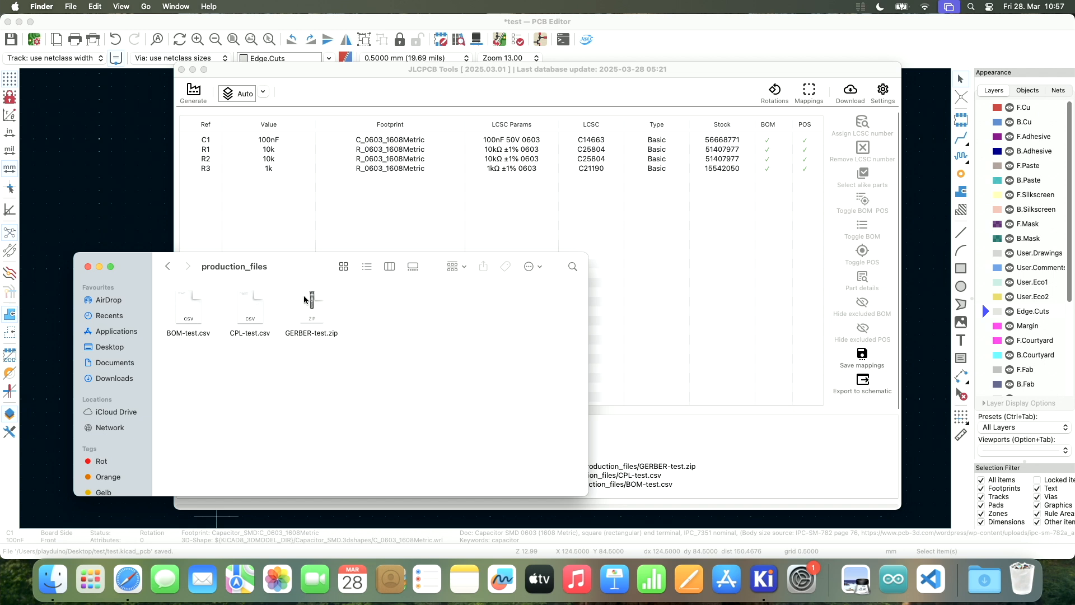
{"action": "left_click", "coordinate": [244, 309]}
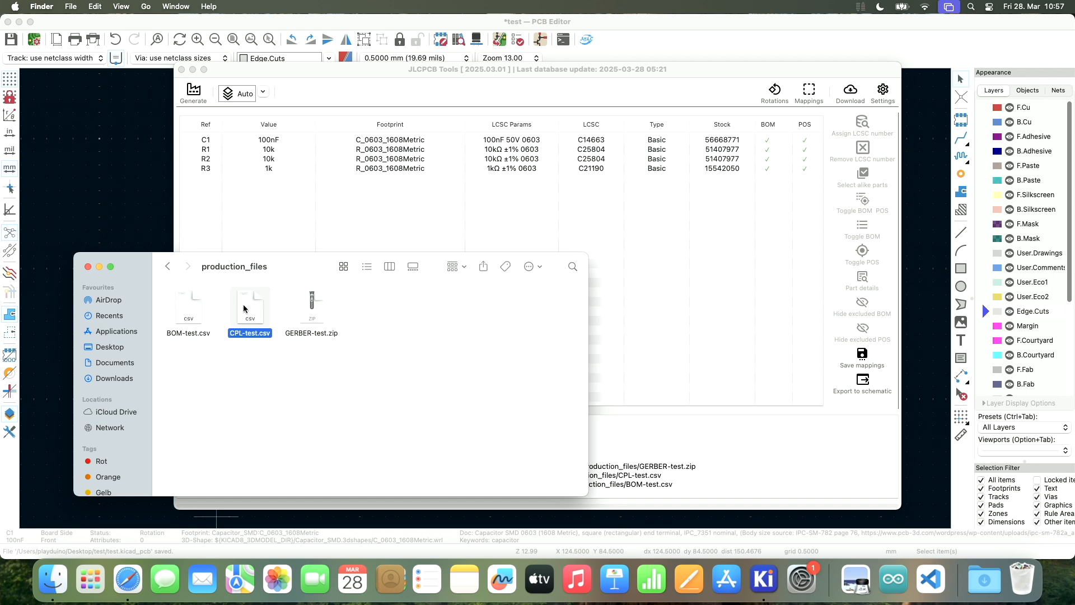
{"action": "left_click", "coordinate": [181, 304]}
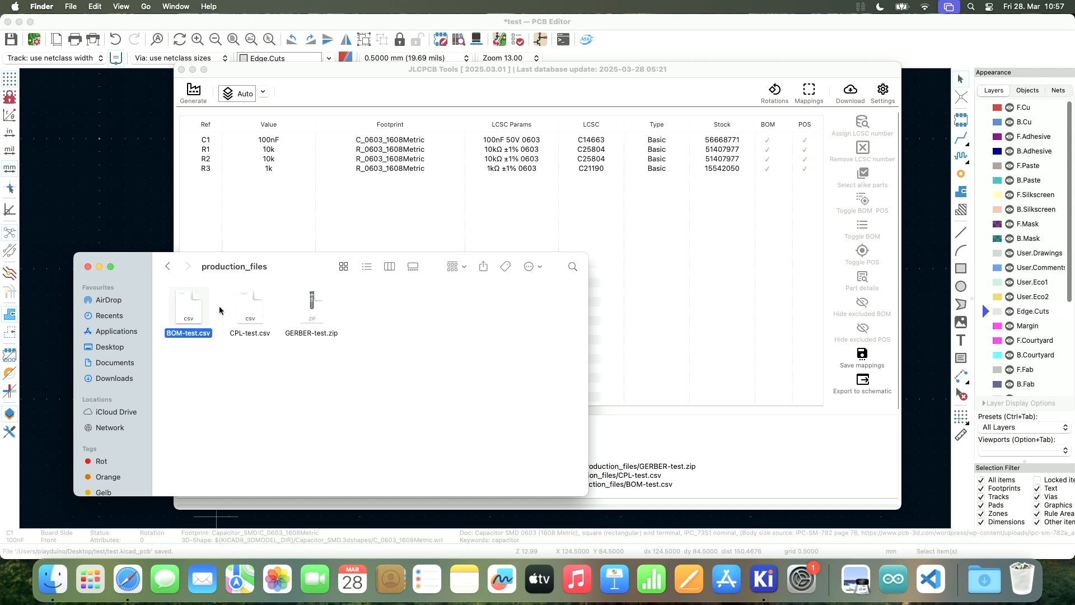
{"action": "key", "text": "space"}
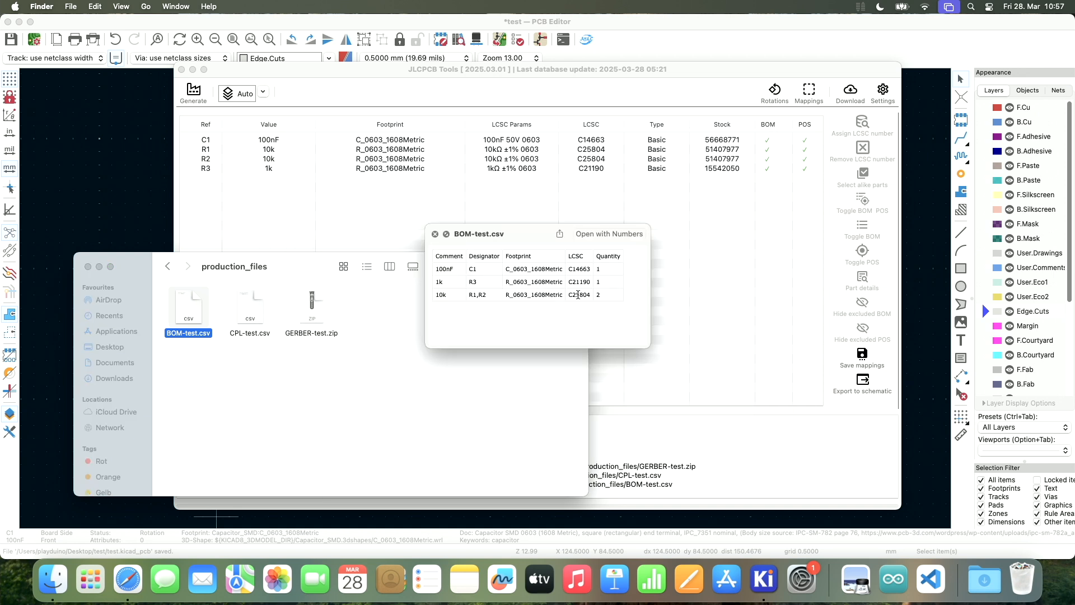
{"action": "key", "text": "Right"}
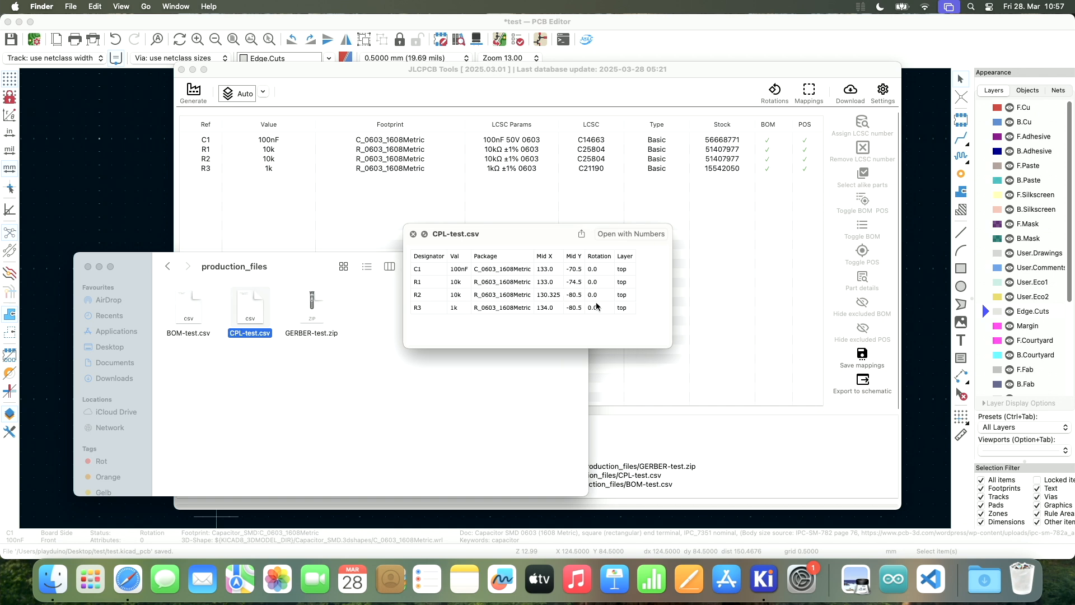
{"action": "key", "text": "Right"}
{"action": "key", "text": "space"}
Browse the gerber and production_files folders, then switch over to the JLCPCB website.
{"action": "key", "text": "super+Up"}
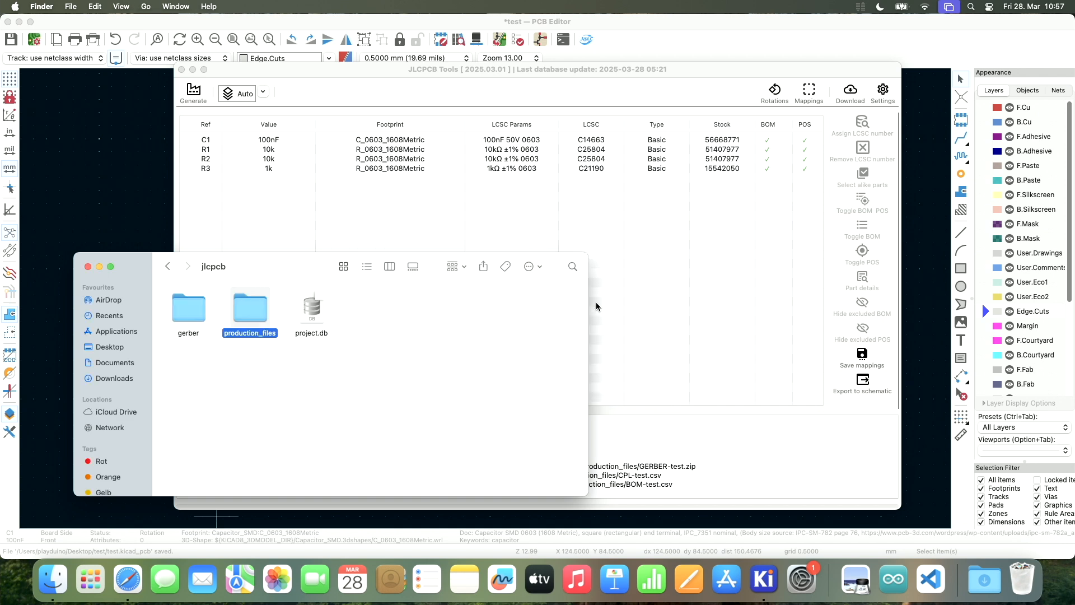
{"action": "key", "text": "Left"}
{"action": "key", "text": "super+Down"}
{"action": "key", "text": "super+Up"}
{"action": "key", "text": "Right"}
{"action": "key", "text": "super+Down"}
{"action": "key", "text": "super+Tab"}
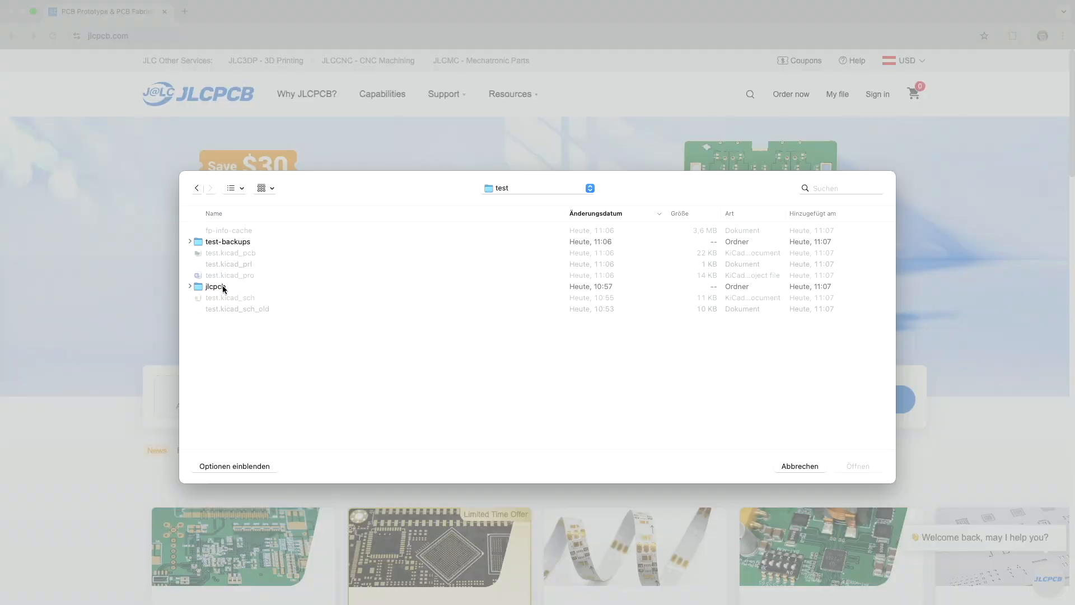
Upload GERBER-test.zip from jlcpcb > production_files to the JLCPCB quote page.
{"action": "double_click", "coordinate": [204, 286]}
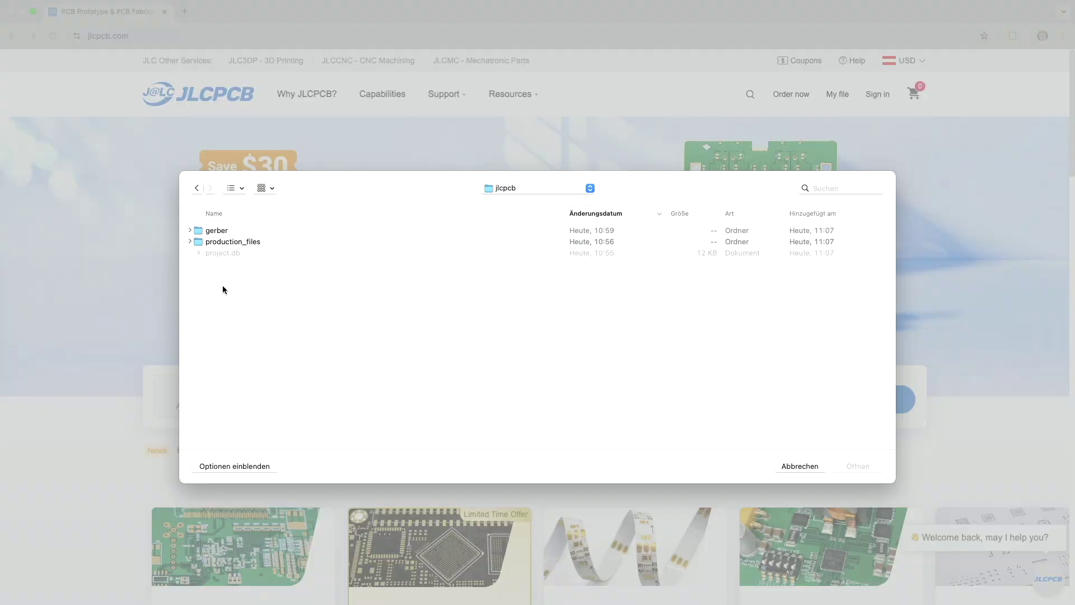
{"action": "double_click", "coordinate": [218, 242]}
{"action": "left_click", "coordinate": [240, 252]}
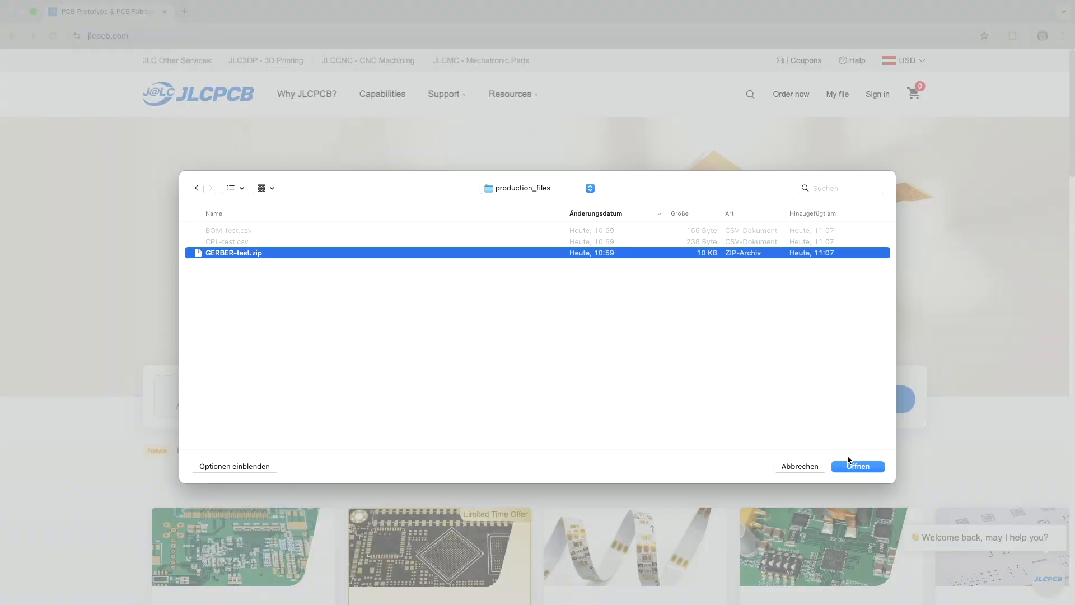
{"action": "left_click", "coordinate": [850, 464]}
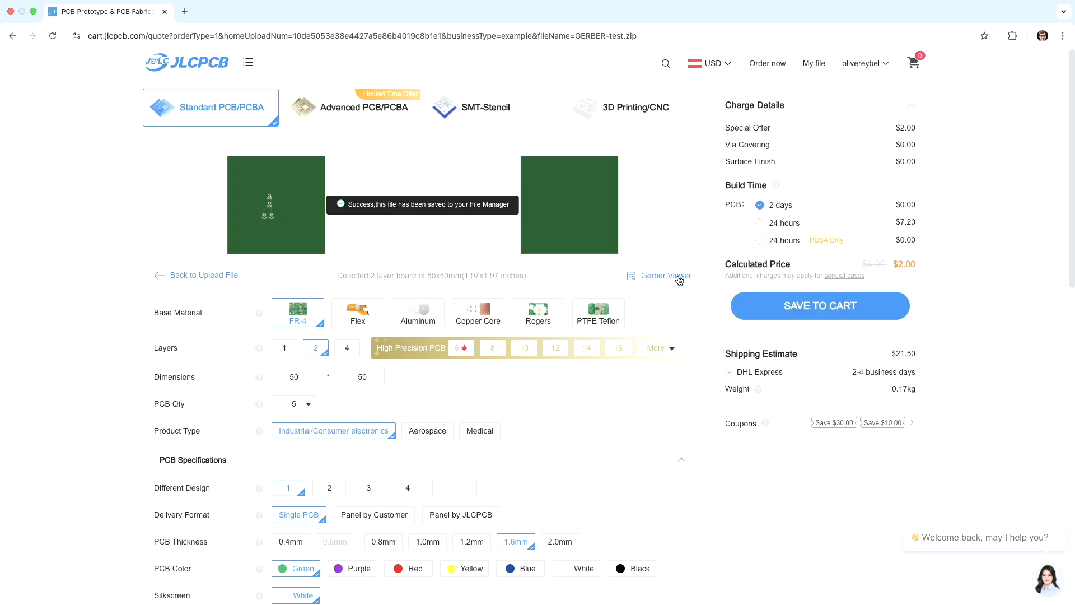
{"action": "left_click", "coordinate": [660, 276]}
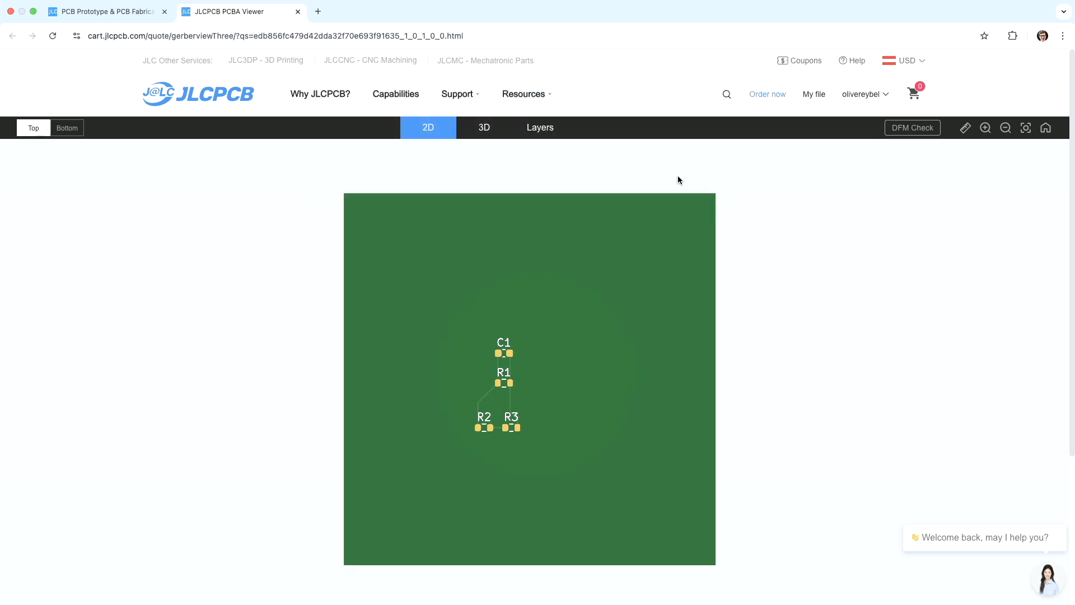
{"action": "left_click", "coordinate": [484, 128]}
{"action": "mouse_move", "coordinate": [598, 355]}
{"action": "left_mouse_down"}
{"action": "mouse_move", "coordinate": [547, 259]}
{"action": "mouse_move", "coordinate": [565, 364]}
{"action": "mouse_move", "coordinate": [684, 355]}
{"action": "mouse_move", "coordinate": [622, 415]}
{"action": "mouse_move", "coordinate": [469, 380]}
{"action": "left_mouse_up"}
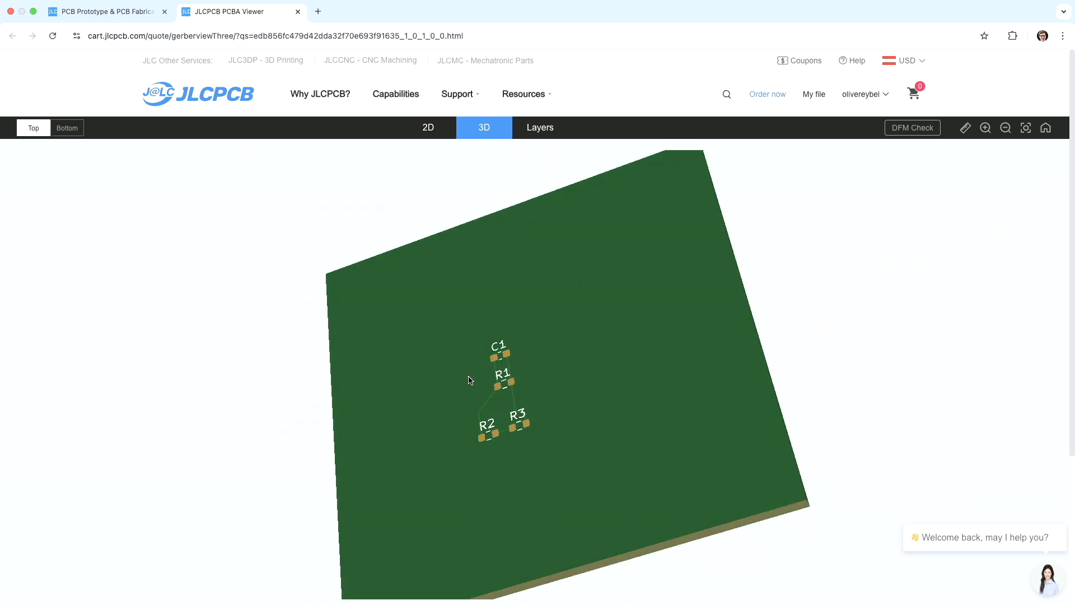
{"action": "mouse_move", "coordinate": [601, 430]}
{"action": "left_mouse_down"}
{"action": "mouse_move", "coordinate": [610, 449]}
{"action": "mouse_move", "coordinate": [523, 421]}
{"action": "mouse_move", "coordinate": [582, 474]}
{"action": "mouse_move", "coordinate": [636, 473]}
{"action": "mouse_move", "coordinate": [432, 394]}
{"action": "mouse_move", "coordinate": [547, 336]}
{"action": "left_mouse_up"}
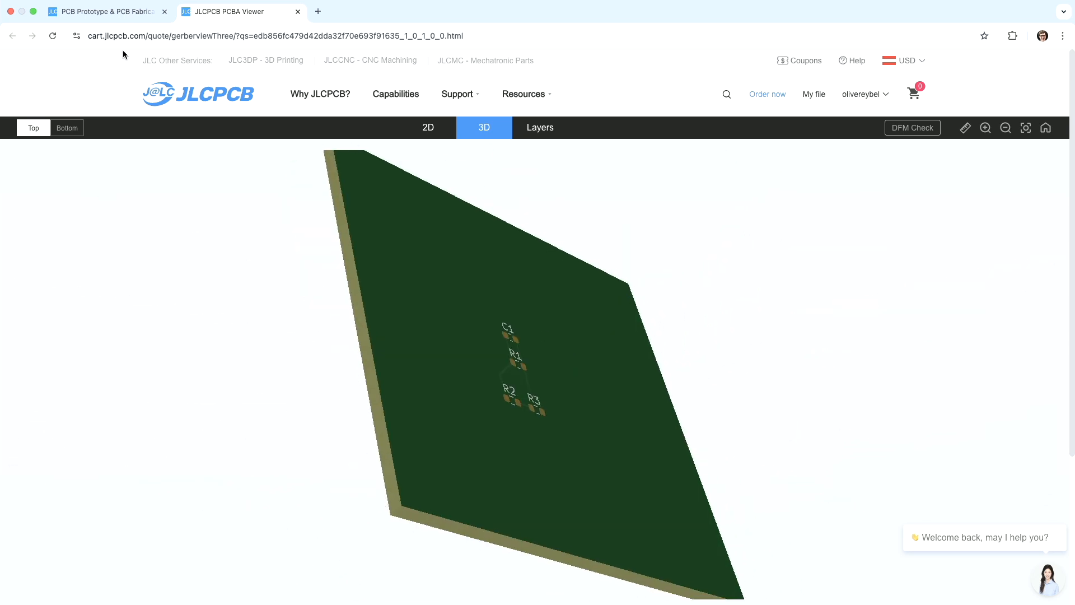
Enable PCB Assembly with Economic top side and continue to the Bill of Materials step.
{"action": "left_click", "coordinate": [297, 12]}
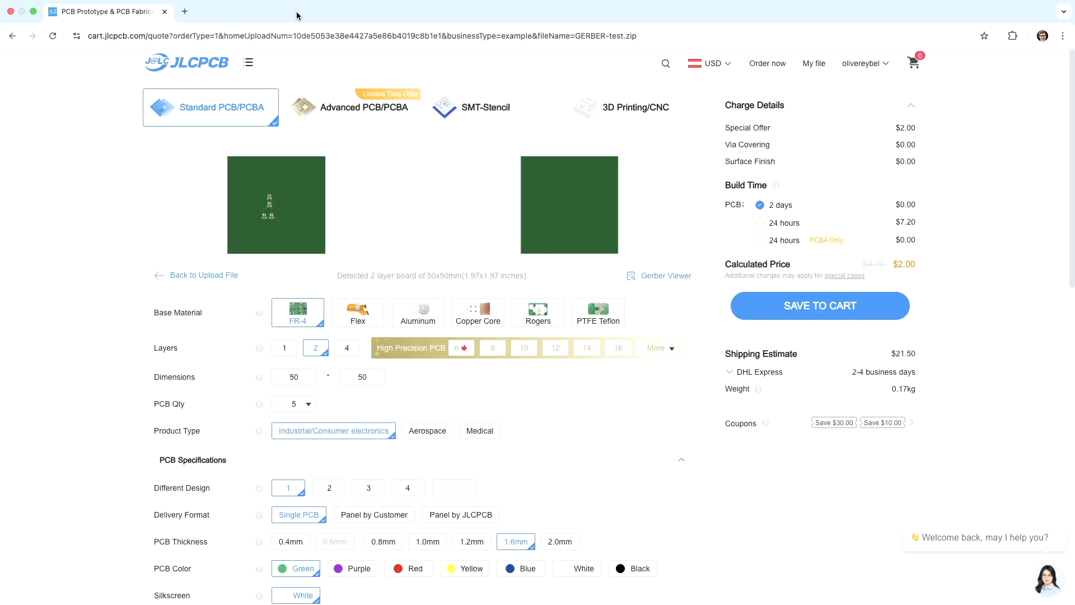
{"action": "scroll", "coordinate": [447, 284], "scroll_direction": "down", "scroll_amount": 2}
{"action": "scroll", "coordinate": [456, 289], "scroll_direction": "down", "scroll_amount": 1}
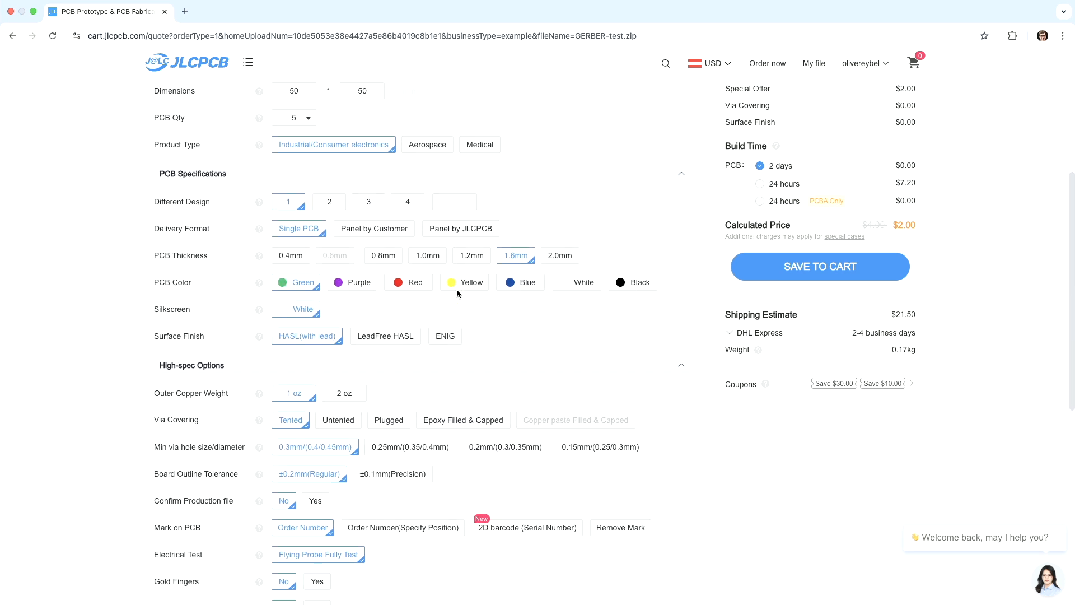
{"action": "scroll", "coordinate": [674, 334], "scroll_direction": "down", "scroll_amount": 5}
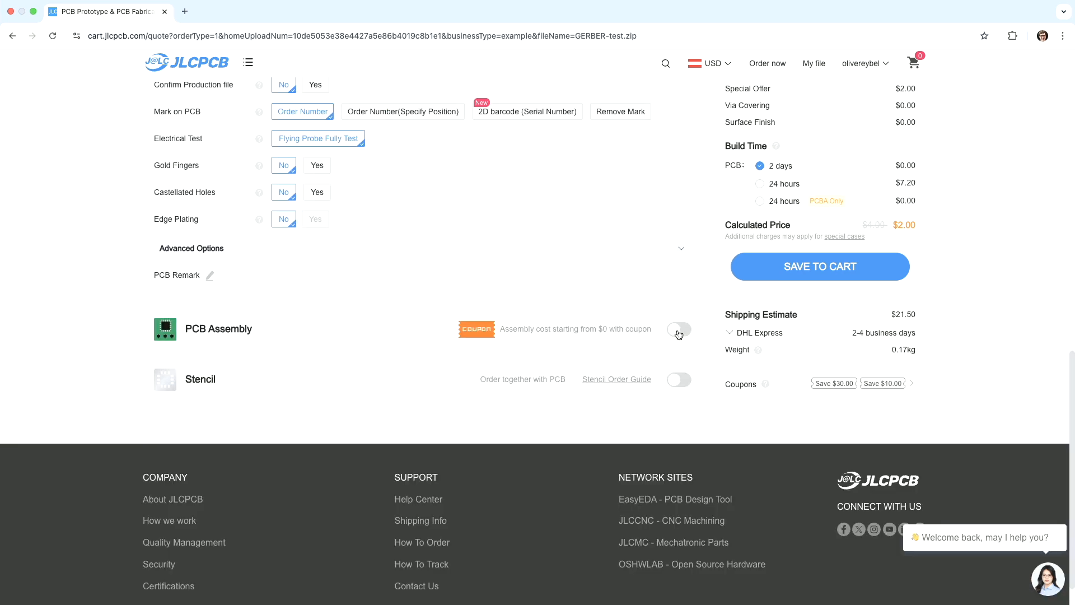
{"action": "left_click", "coordinate": [677, 333]}
{"action": "scroll", "coordinate": [560, 338], "scroll_direction": "down", "scroll_amount": 2}
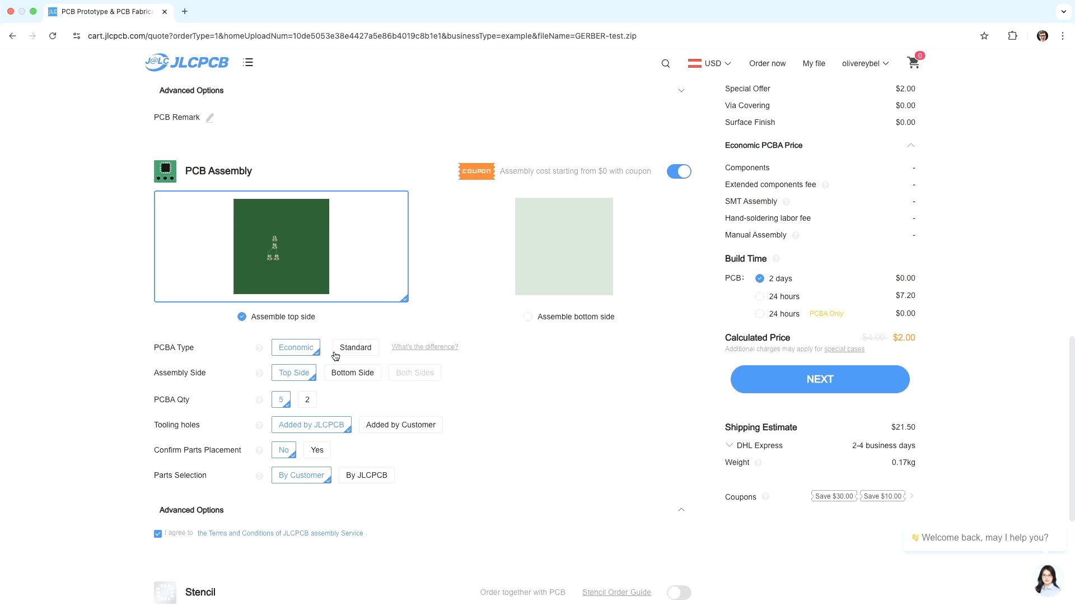
{"action": "scroll", "coordinate": [462, 370], "scroll_direction": "down", "scroll_amount": 2}
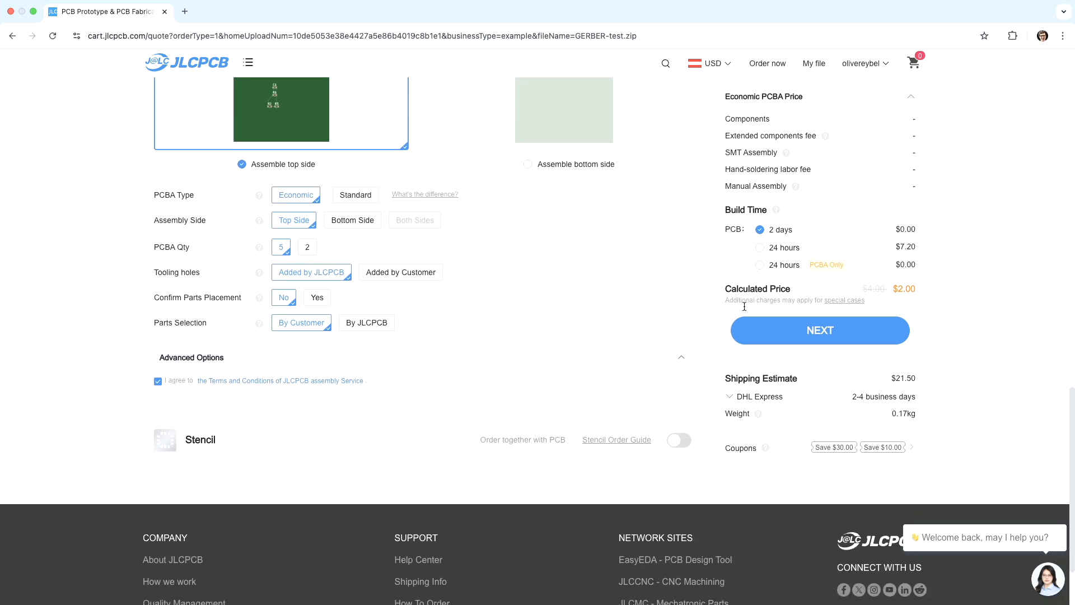
{"action": "scroll", "coordinate": [705, 307], "scroll_direction": "up", "scroll_amount": 1}
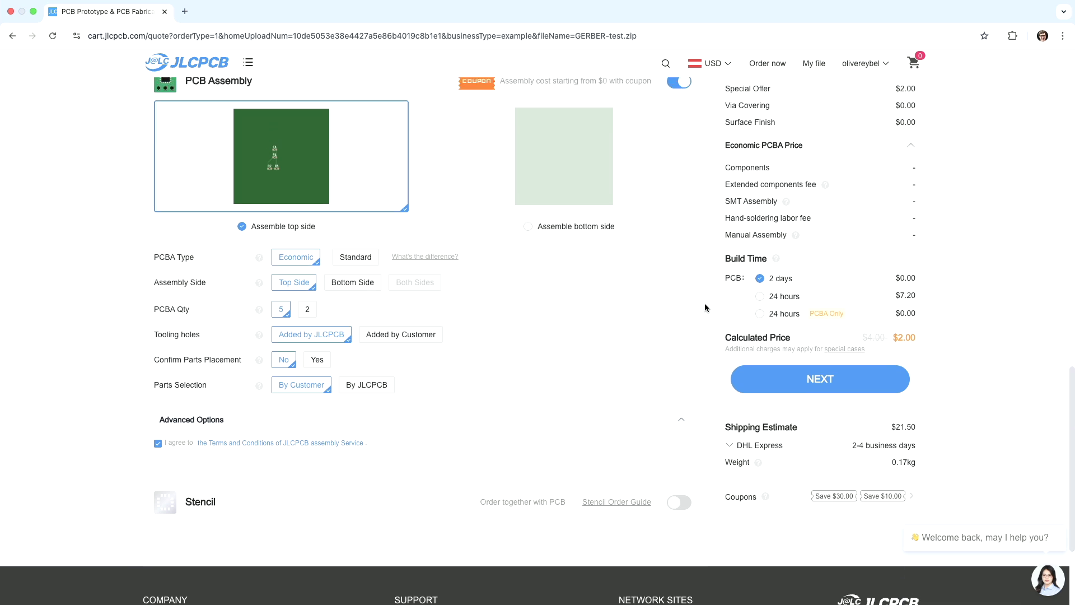
{"action": "left_click", "coordinate": [811, 382]}
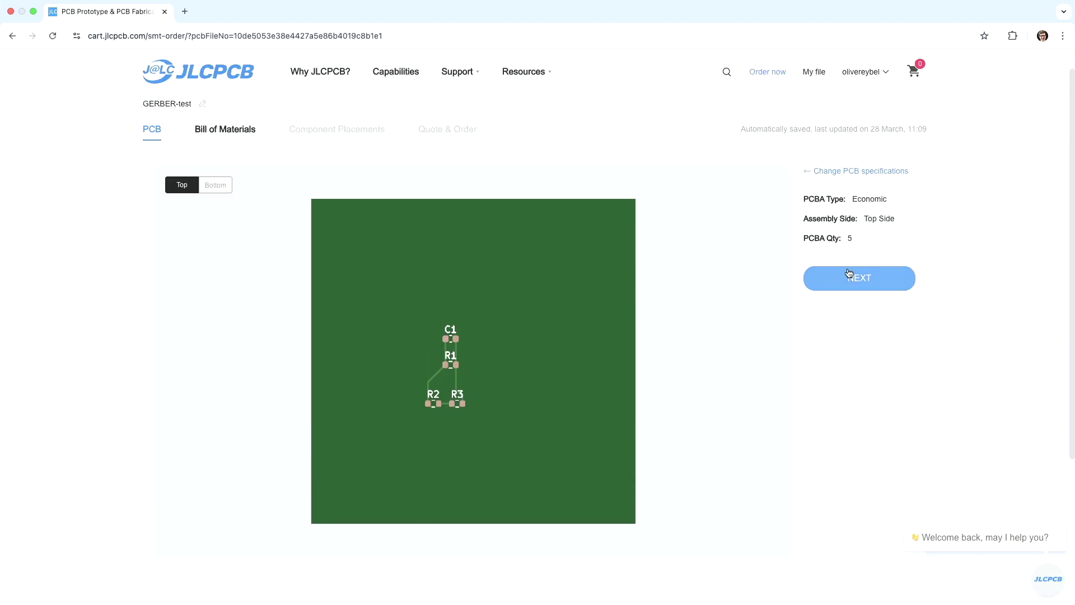
{"action": "left_click", "coordinate": [850, 277]}
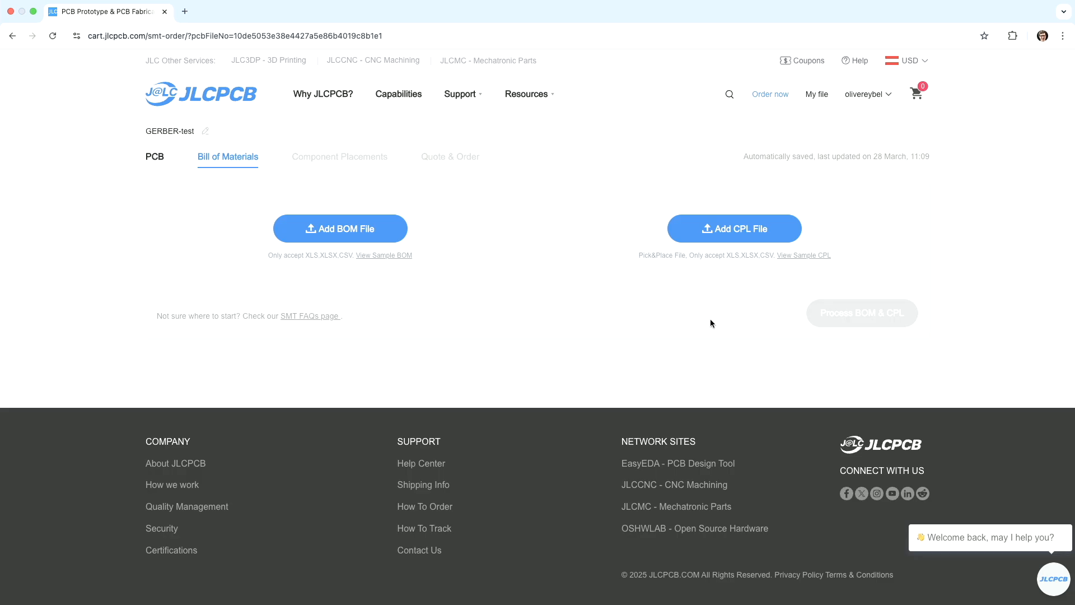
Upload BOM-test.csv as the bill of materials and CPL-test.csv as the placement file.
{"action": "left_click", "coordinate": [333, 229]}
{"action": "left_click", "coordinate": [271, 231]}
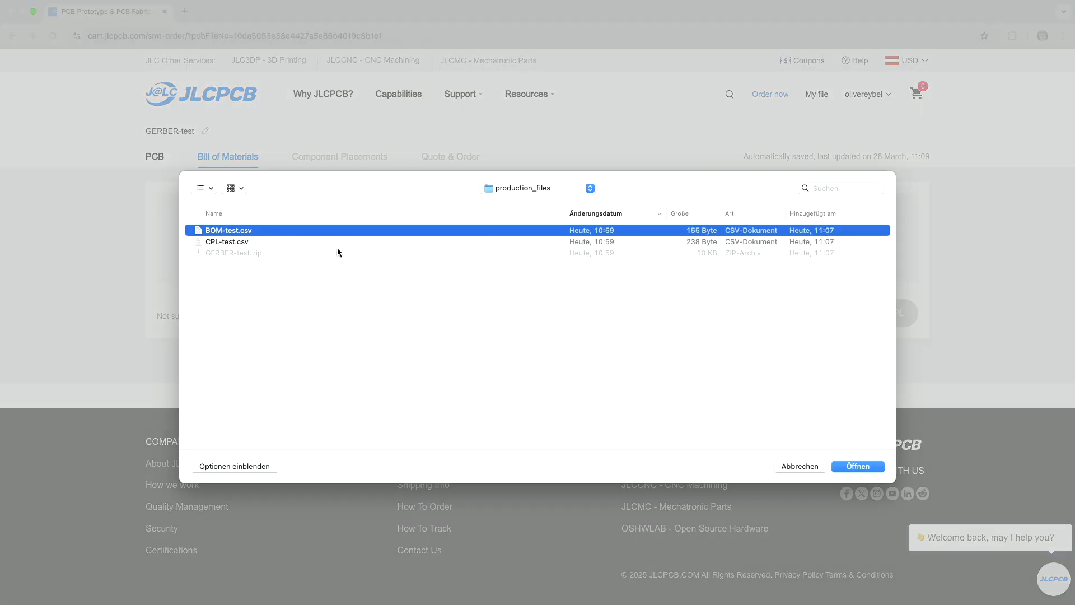
{"action": "key", "text": "Return"}
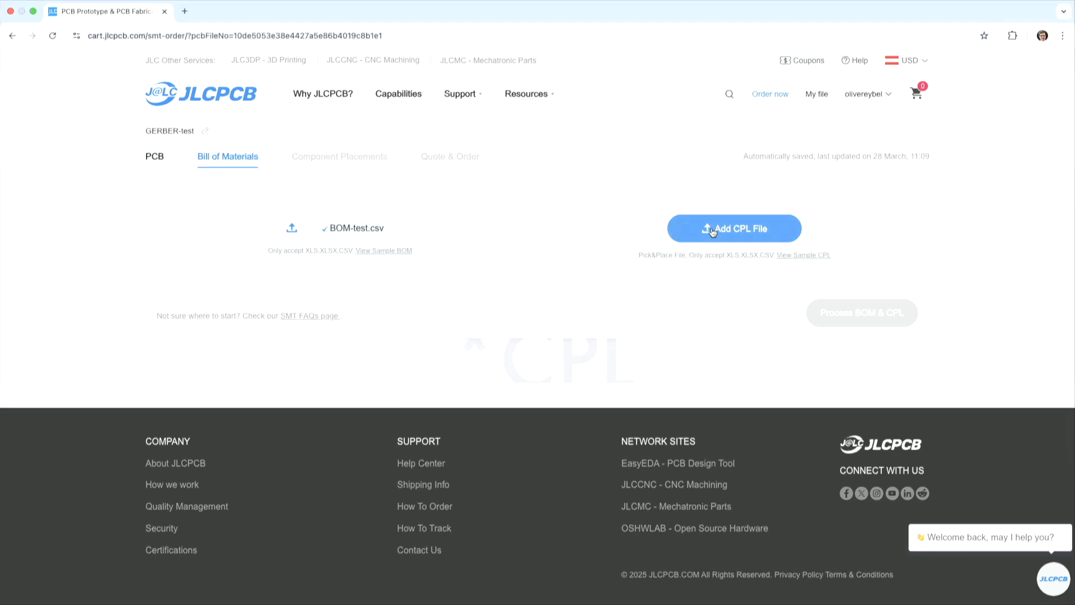
{"action": "left_click", "coordinate": [711, 231]}
{"action": "left_click", "coordinate": [278, 243]}
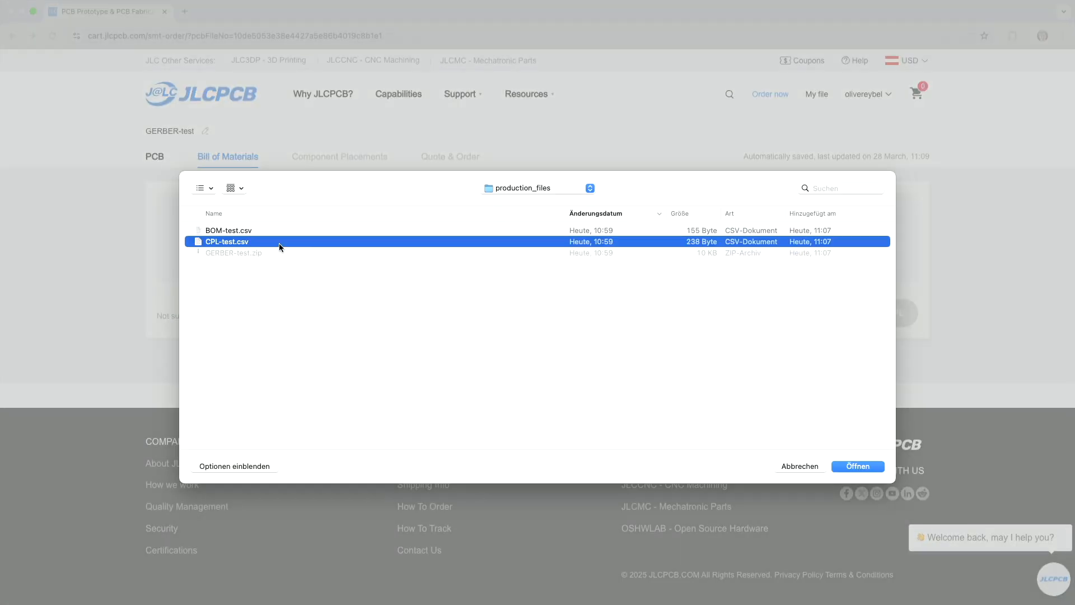
{"action": "key", "text": "Return"}
Process the BOM and CPL, accept the three matched basic parts and check the placement preview.
{"action": "left_click", "coordinate": [869, 313]}
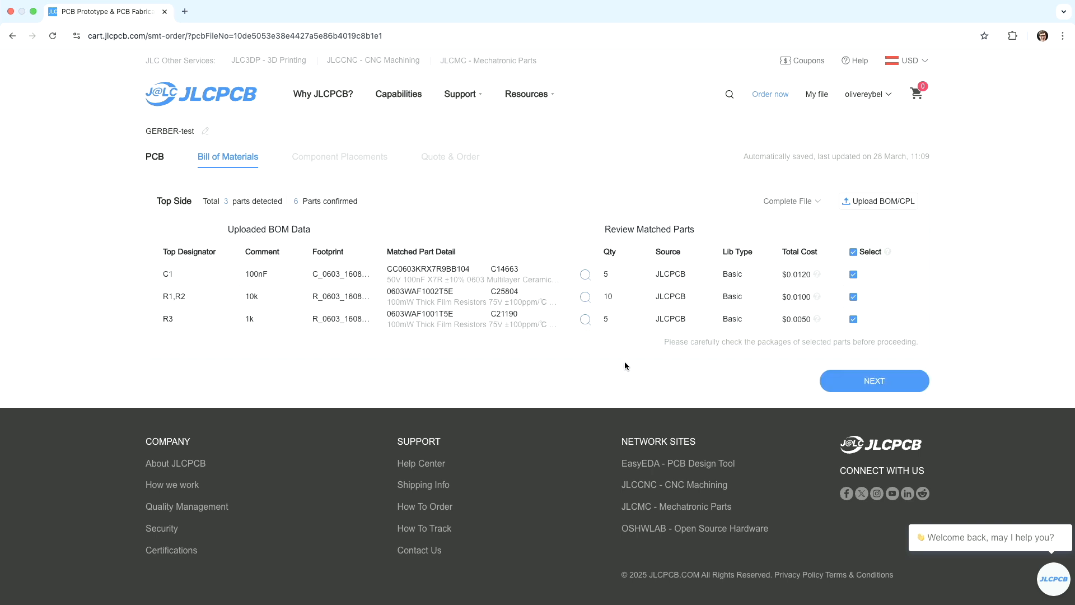
{"action": "left_click", "coordinate": [882, 379]}
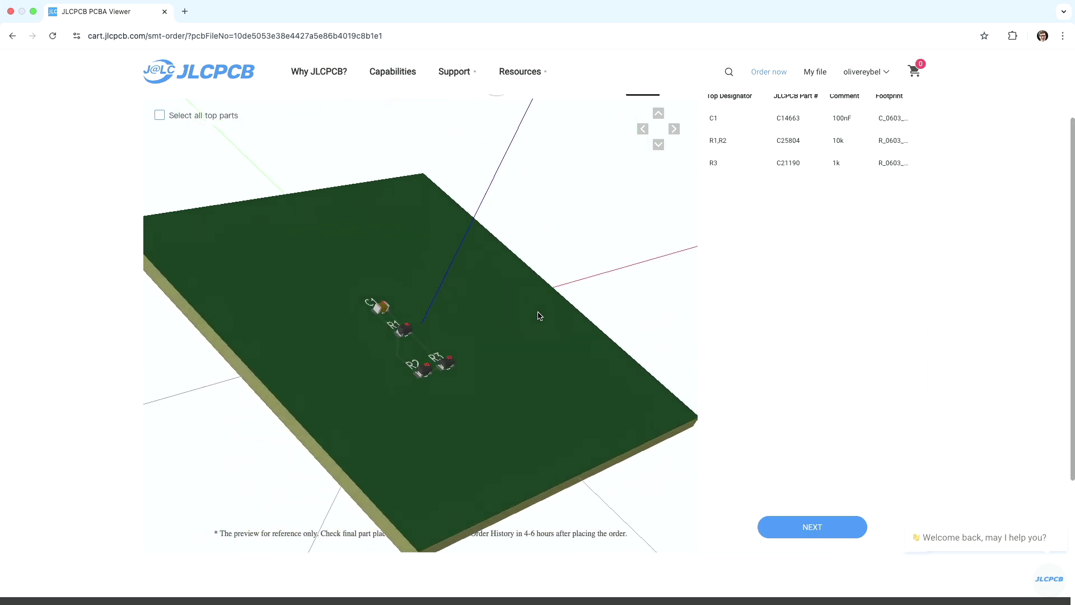
{"action": "left_click_drag", "start_coordinate": [539, 316], "coordinate": [578, 389]}
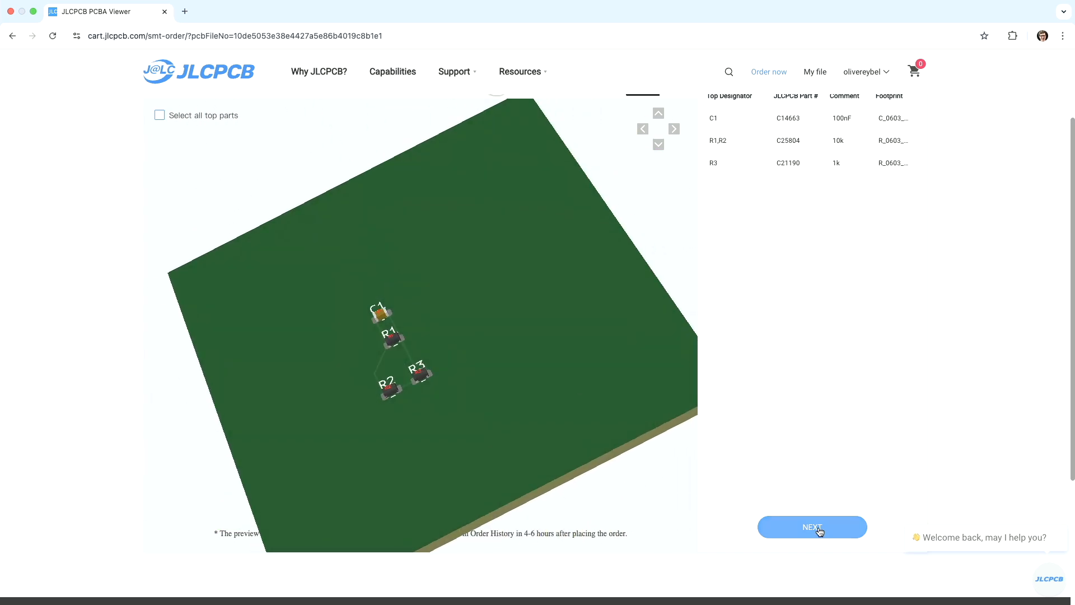
Continue to the Quote & Order summary showing the $11.59 total.
{"action": "left_click", "coordinate": [817, 528]}
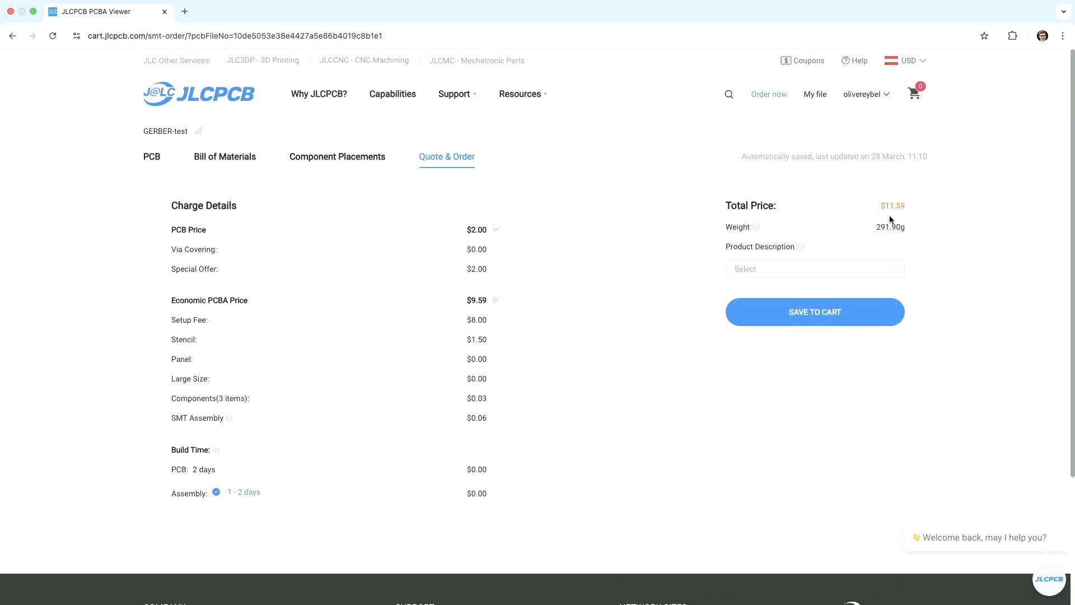